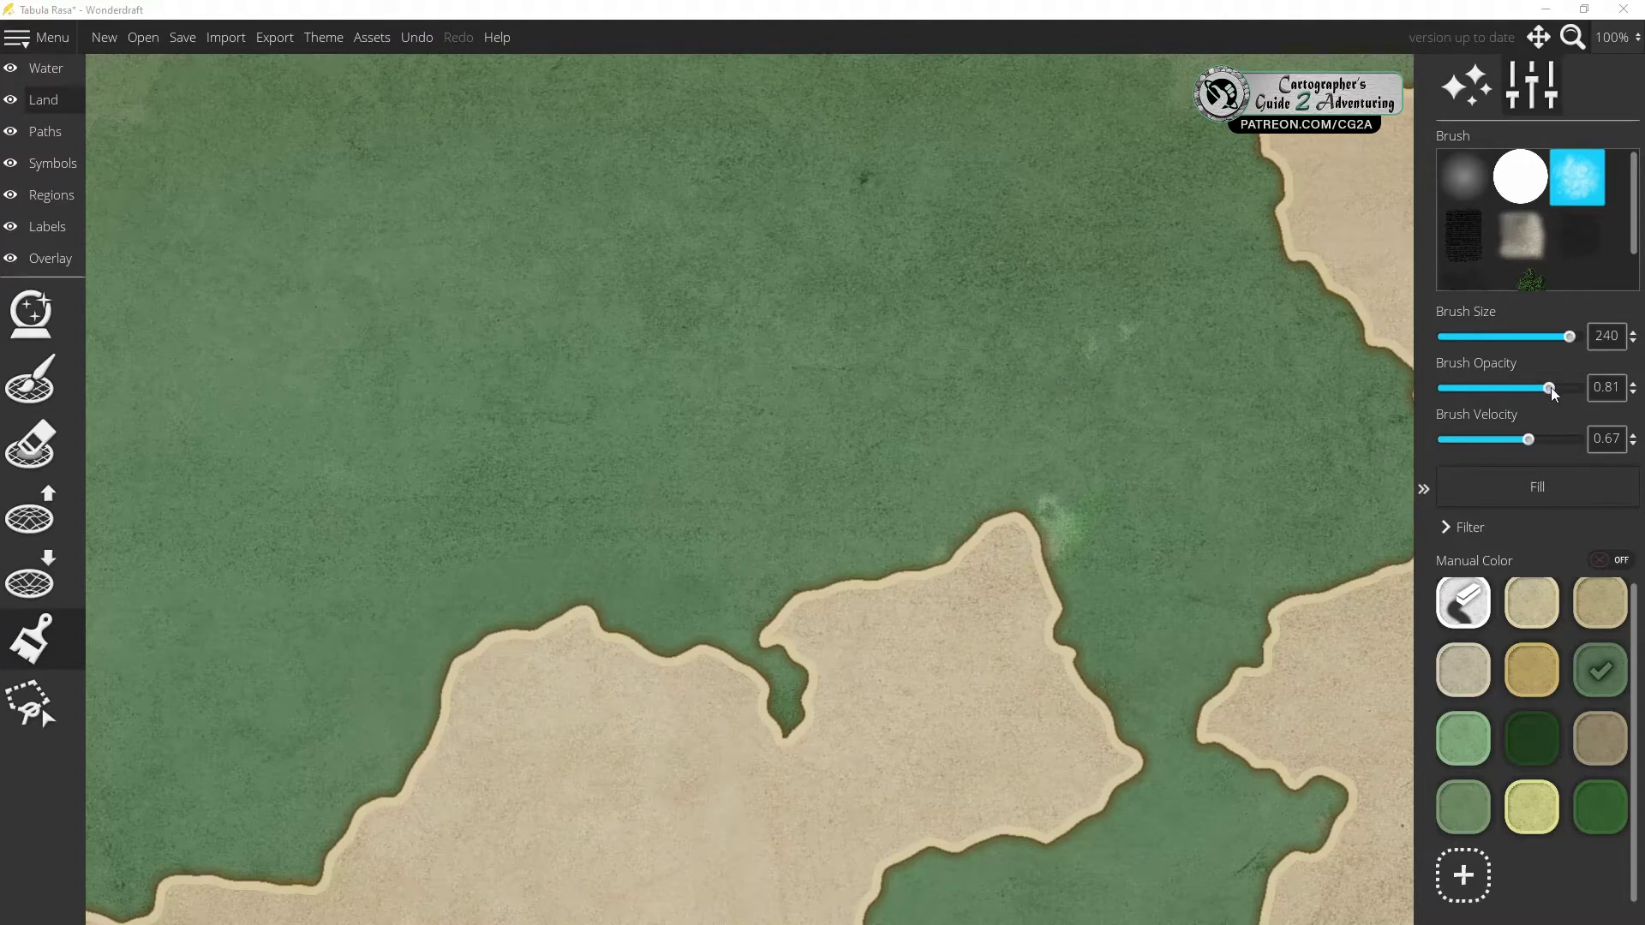
Set up the ploughed-field ground brush with the greyish-brown land colour, size 256 and opacity 0.3
{"action": "left_click_drag", "start_coordinate": [1550, 387], "coordinate": [1459, 390]}
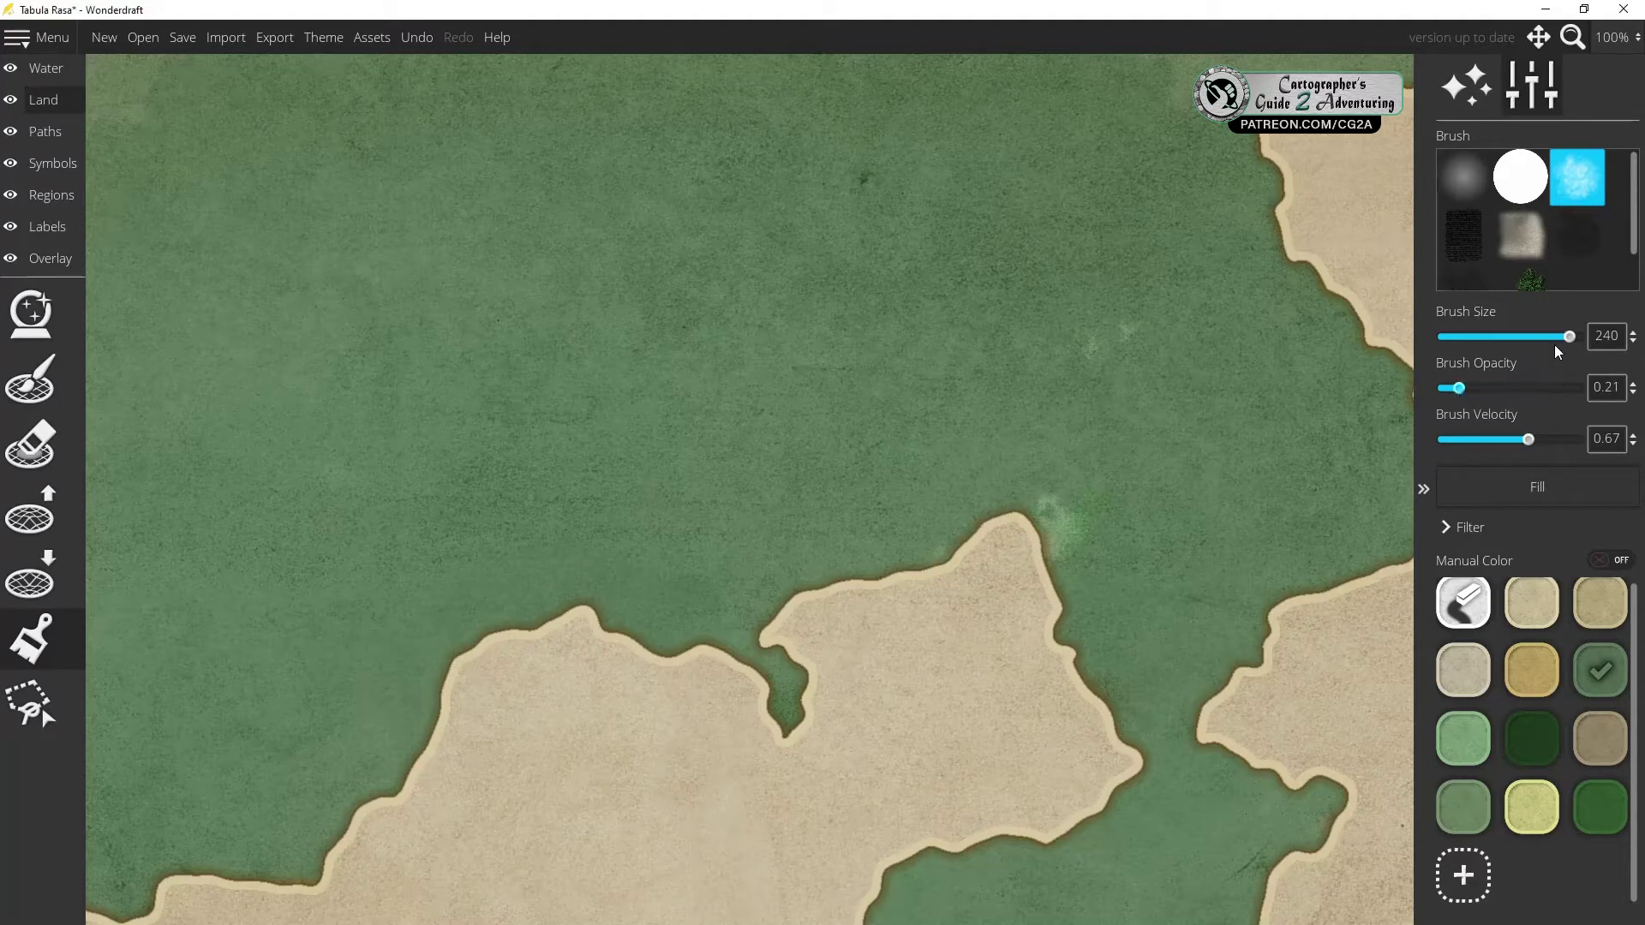
{"action": "mouse_move", "coordinate": [1565, 339]}
{"action": "left_mouse_down"}
{"action": "mouse_move", "coordinate": [1460, 340]}
{"action": "mouse_move", "coordinate": [1475, 390]}
{"action": "left_mouse_up"}
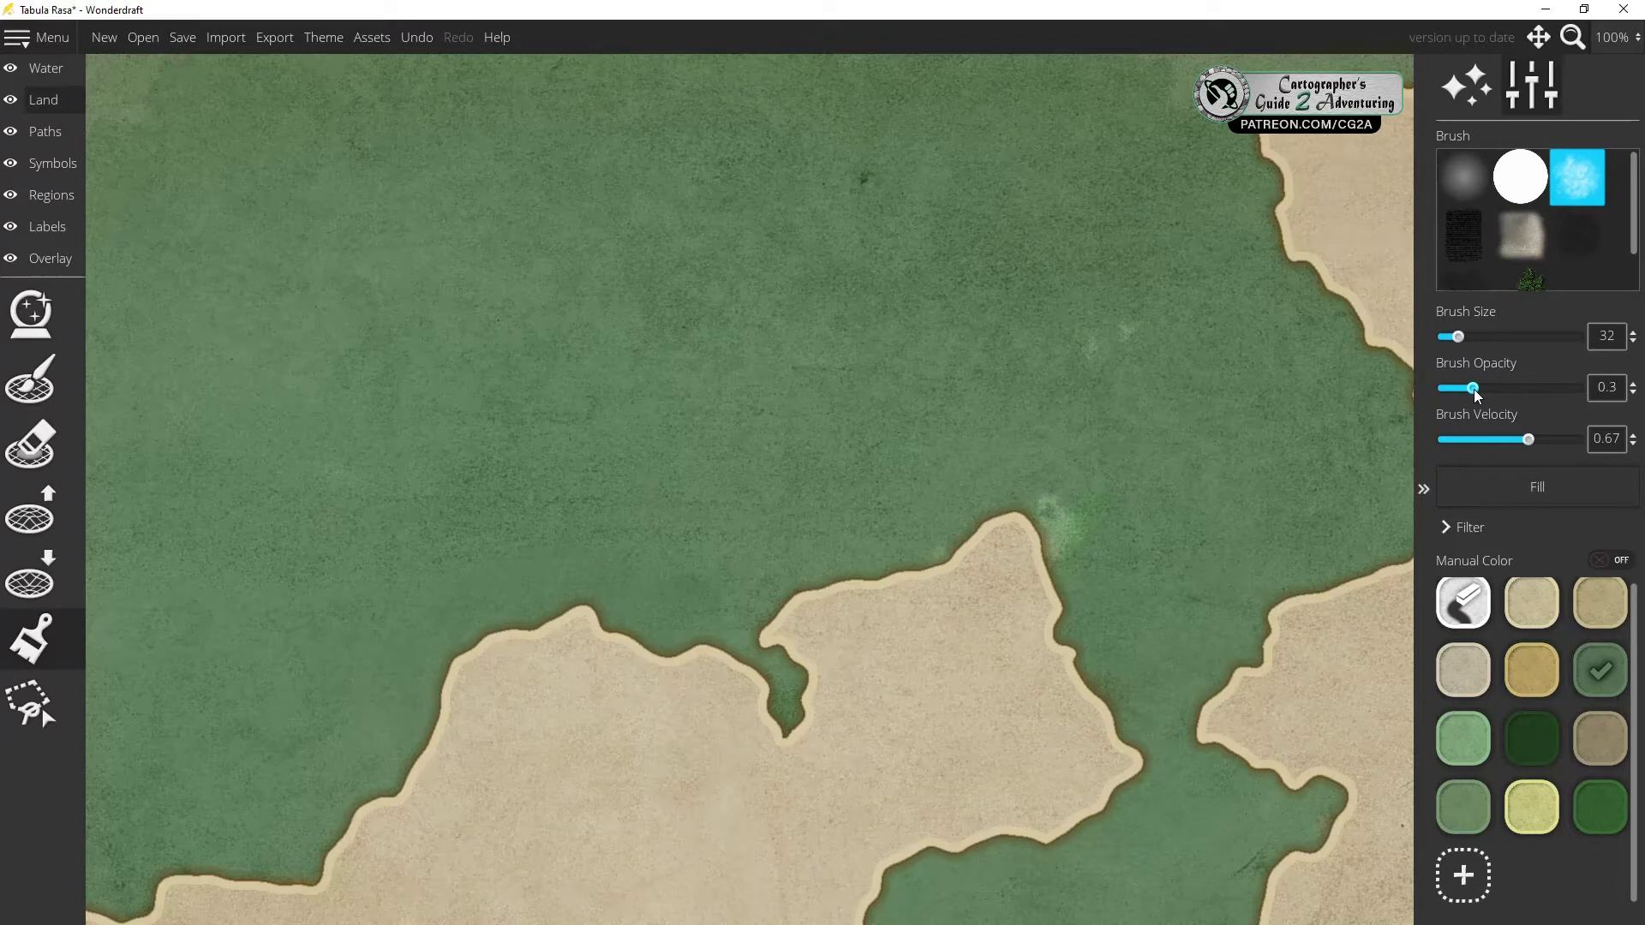
{"action": "left_click", "coordinate": [1464, 243]}
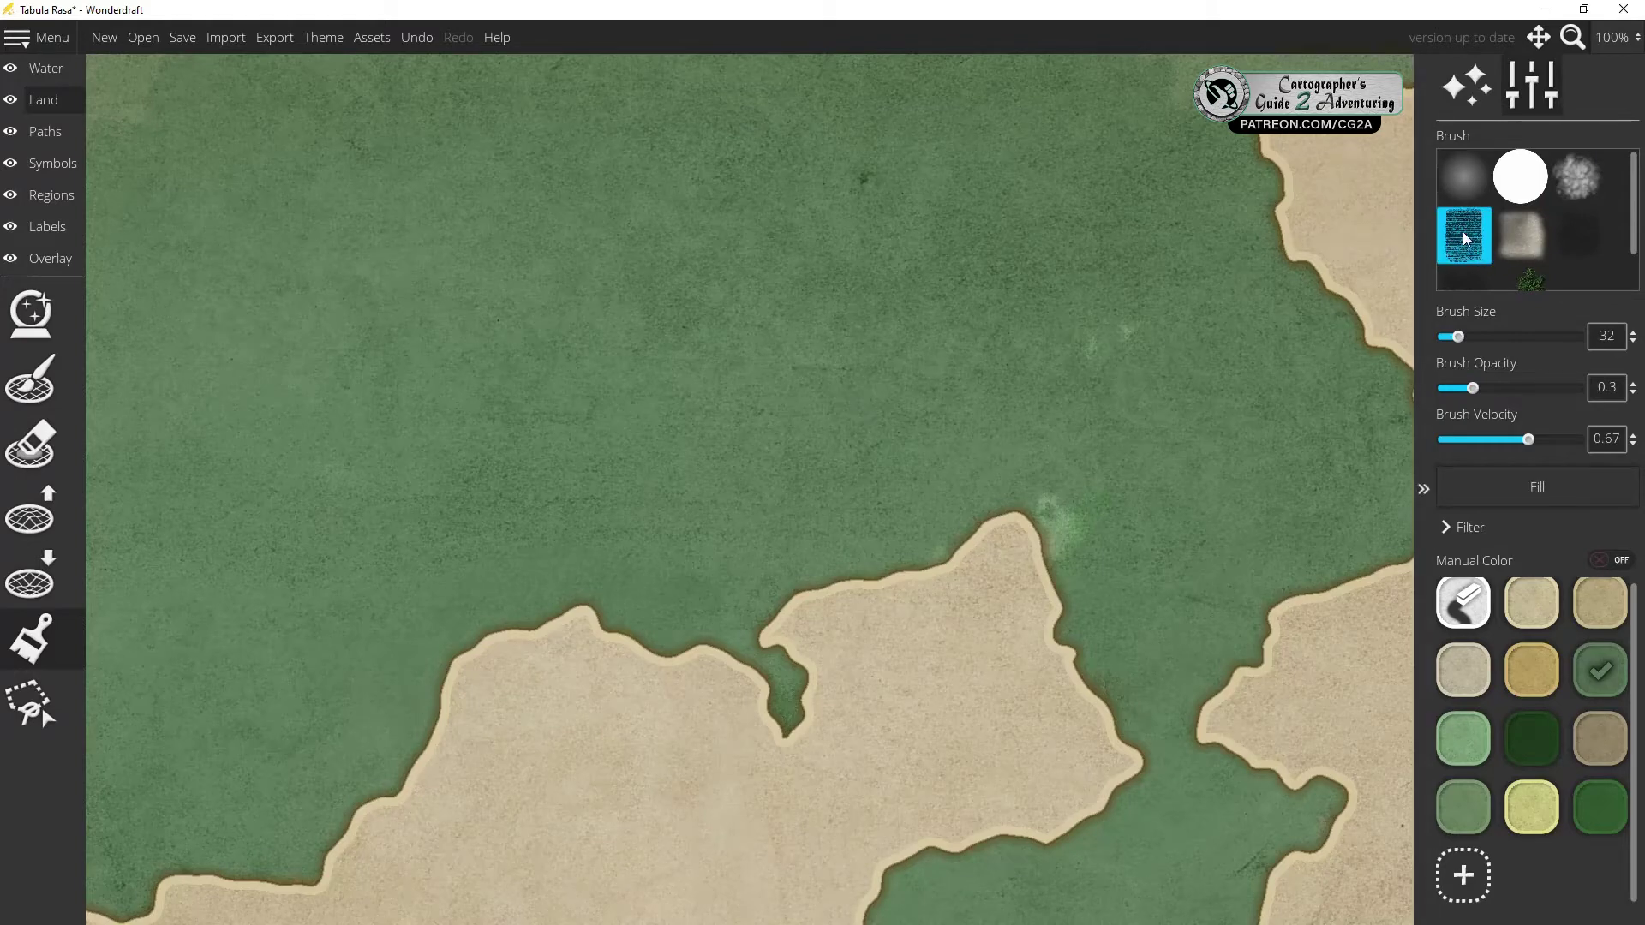
{"action": "left_click", "coordinate": [1598, 737]}
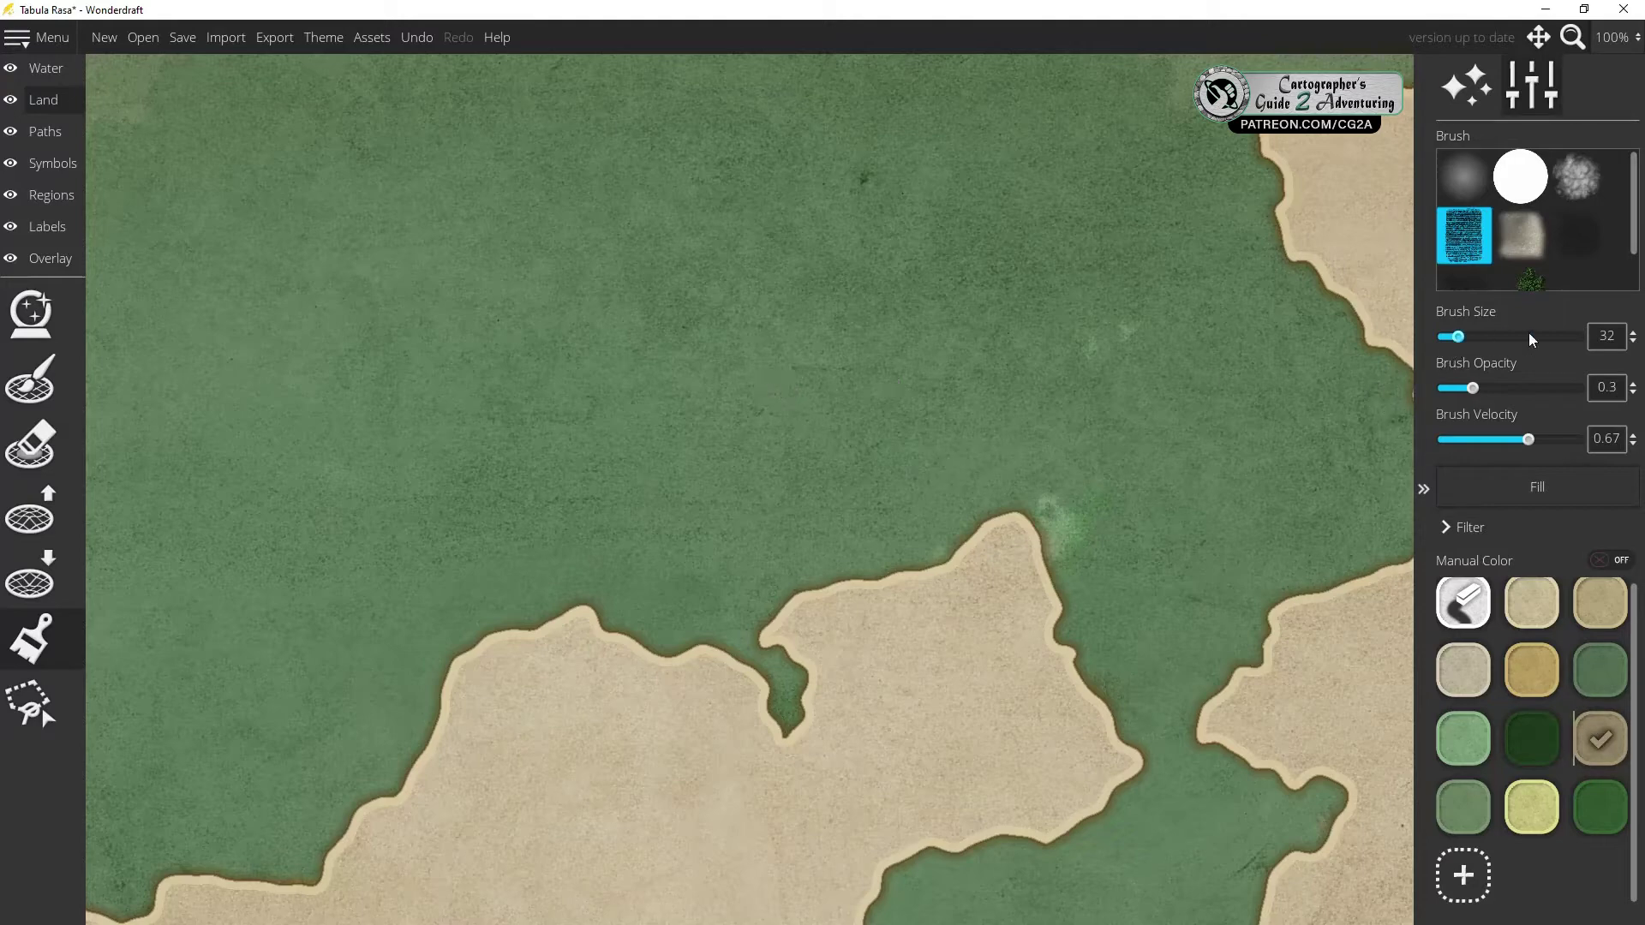
{"action": "left_click_drag", "start_coordinate": [1534, 336], "coordinate": [1581, 337]}
Try stamping vertically adjoining brown field patches on the open green land, undoing the test stamps
{"action": "left_click", "coordinate": [591, 351]}
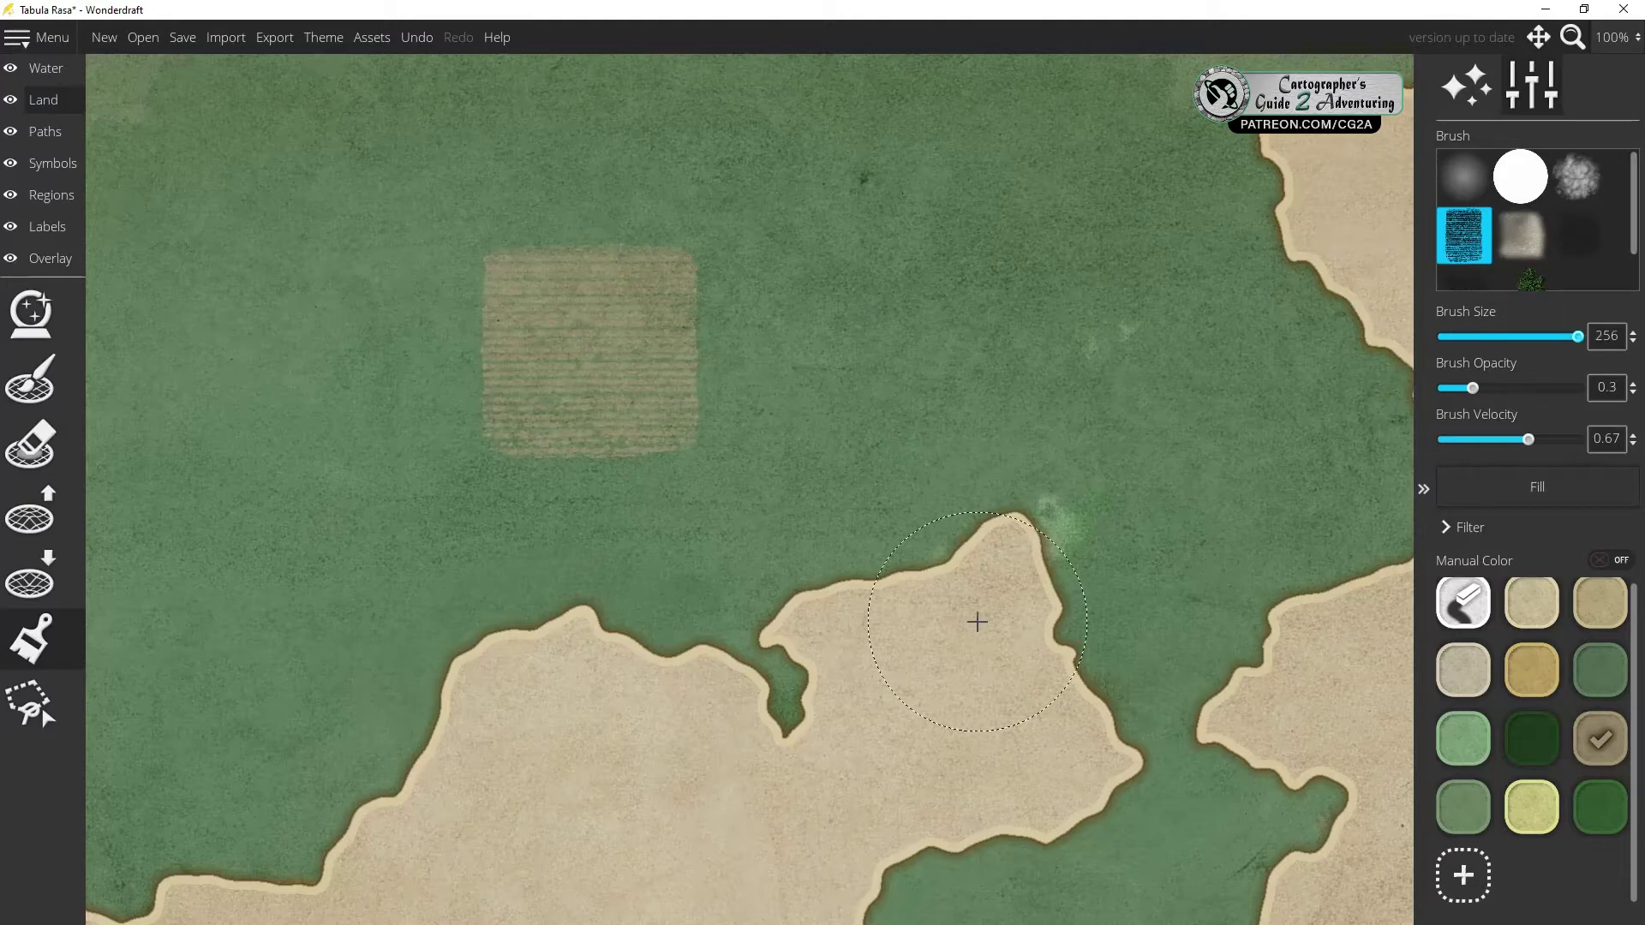
{"action": "key", "text": "ctrl+z"}
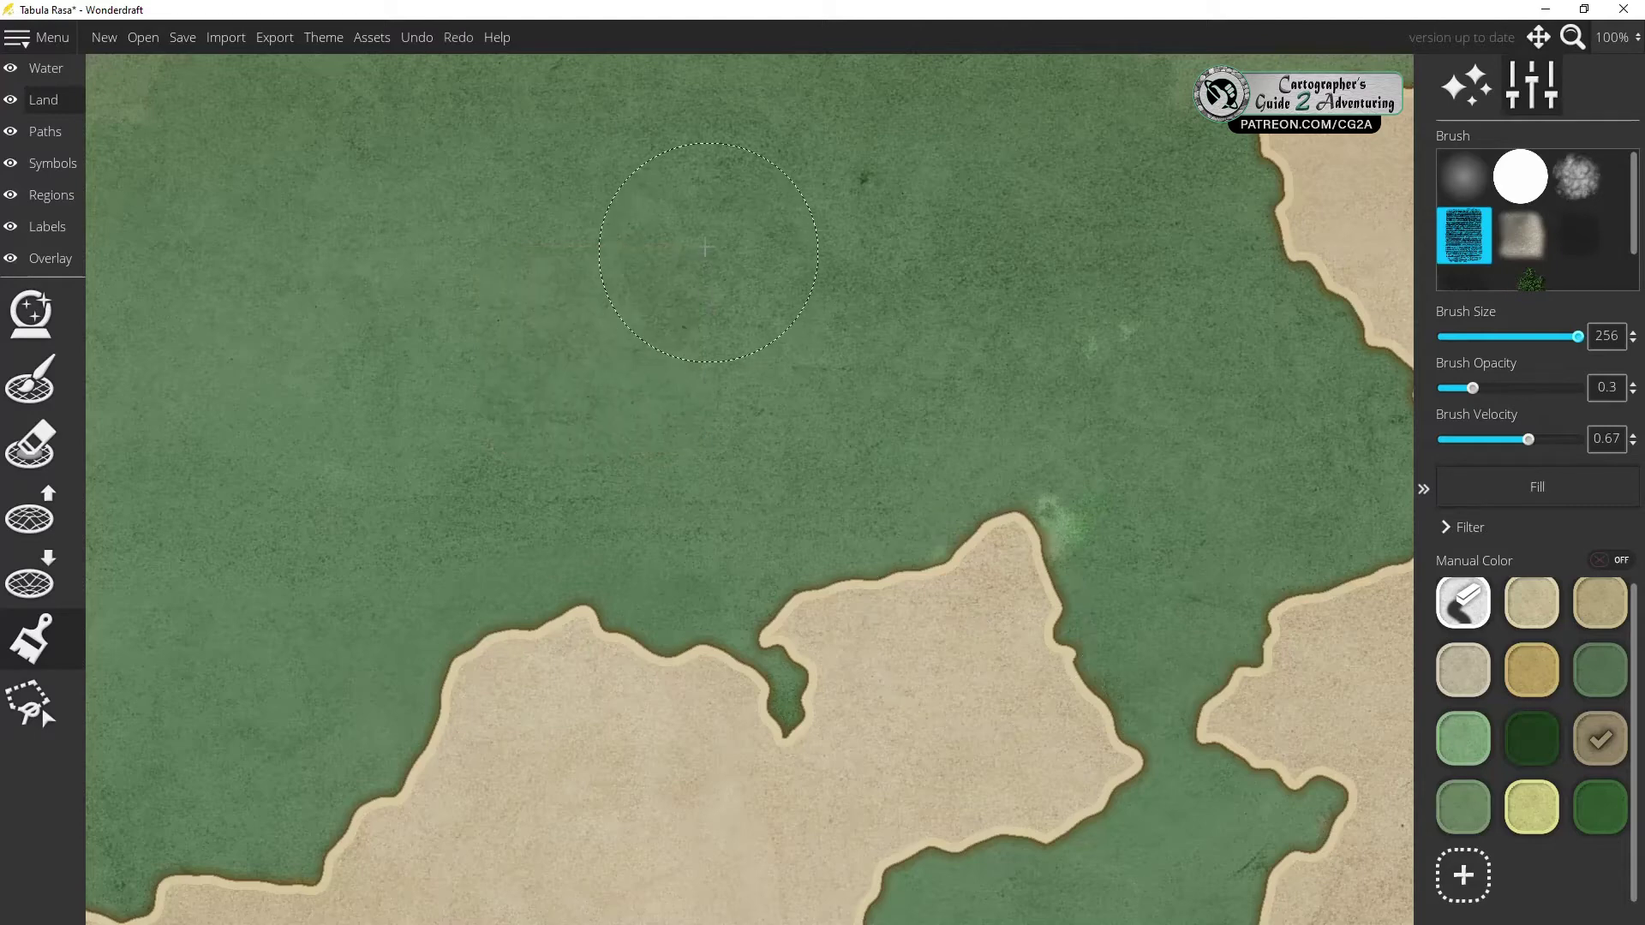
{"action": "left_click", "coordinate": [699, 238]}
{"action": "left_click", "coordinate": [696, 450]}
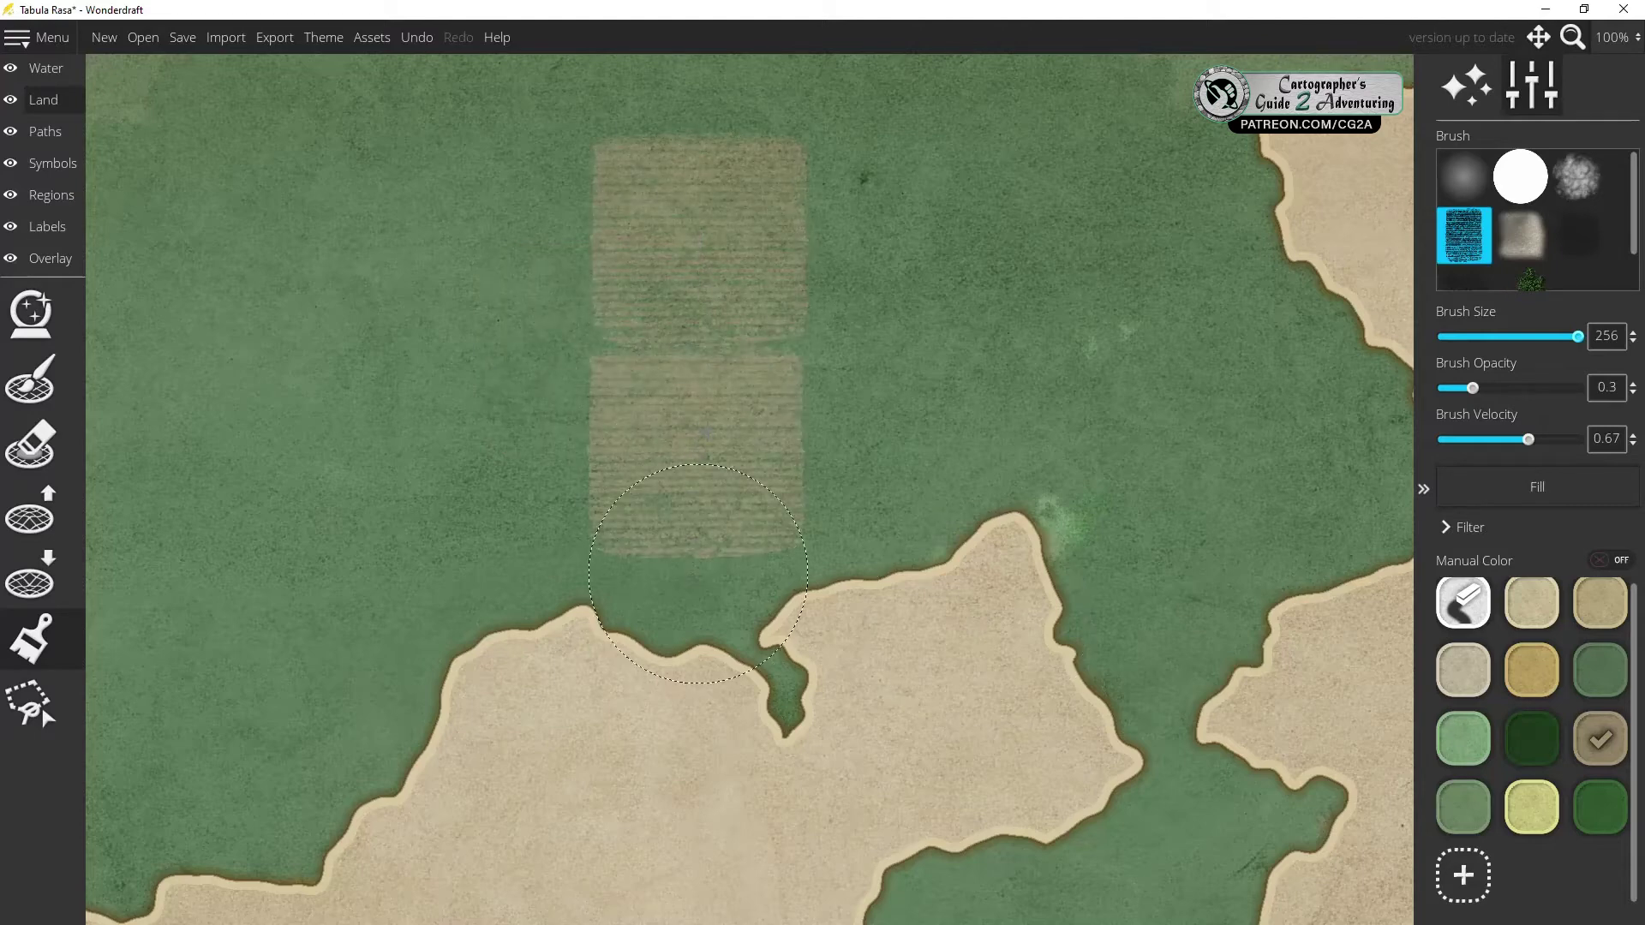
{"action": "key", "text": "ctrl+z"}
{"action": "left_click", "coordinate": [701, 426]}
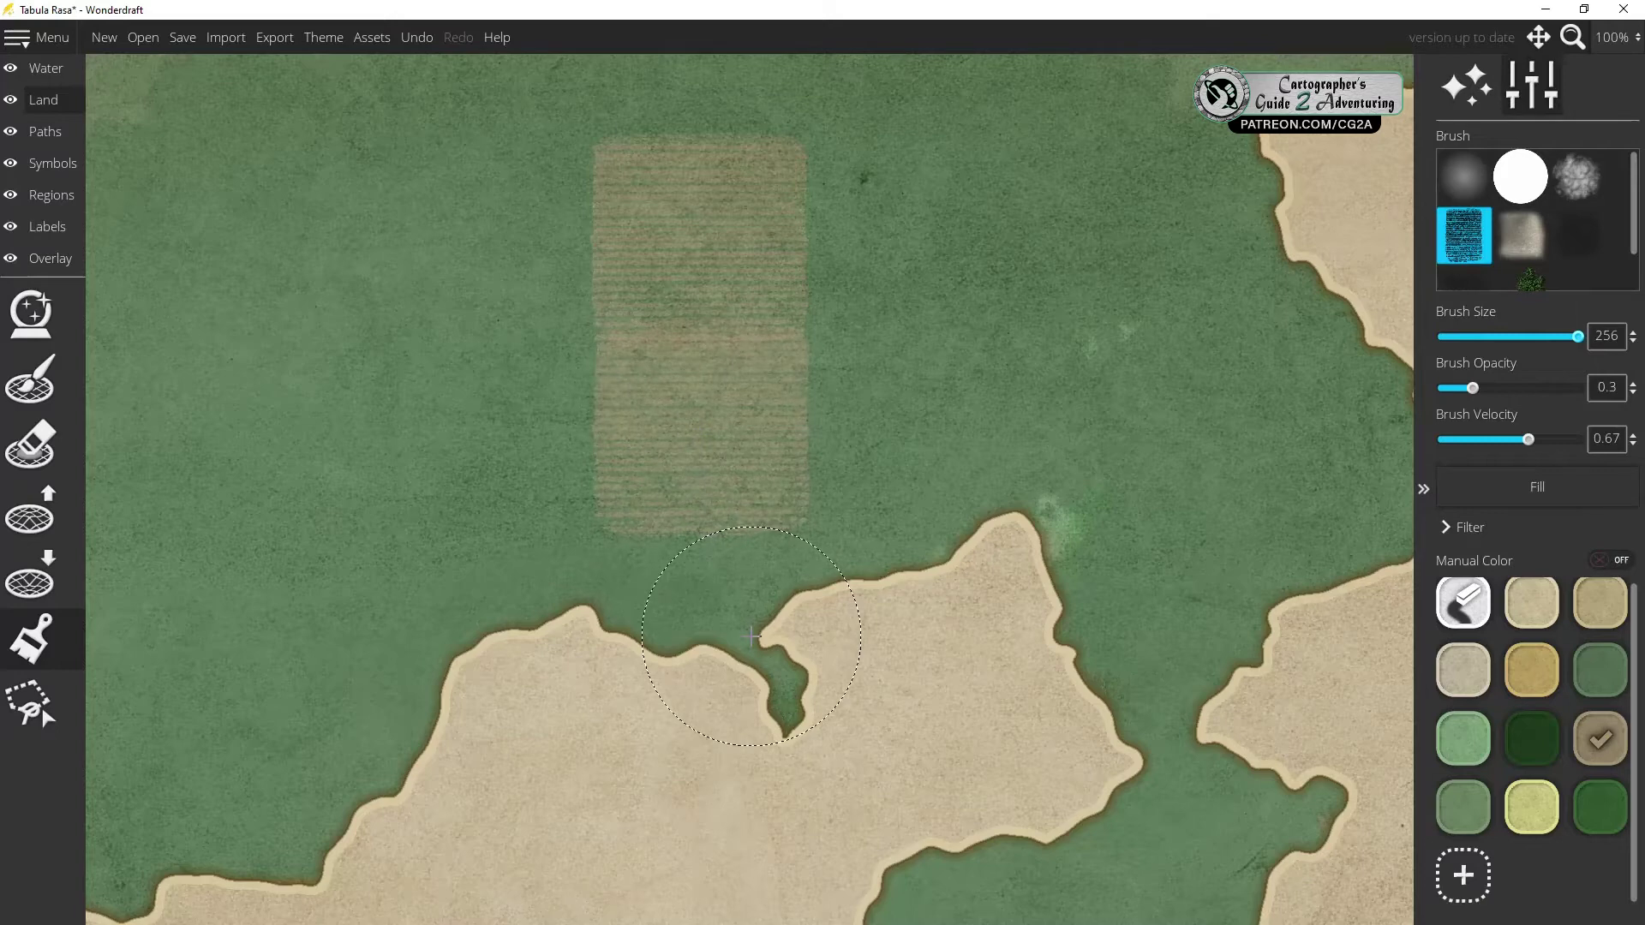
{"action": "key", "text": "ctrl+z"}
{"action": "key", "text": "ctrl+z"}
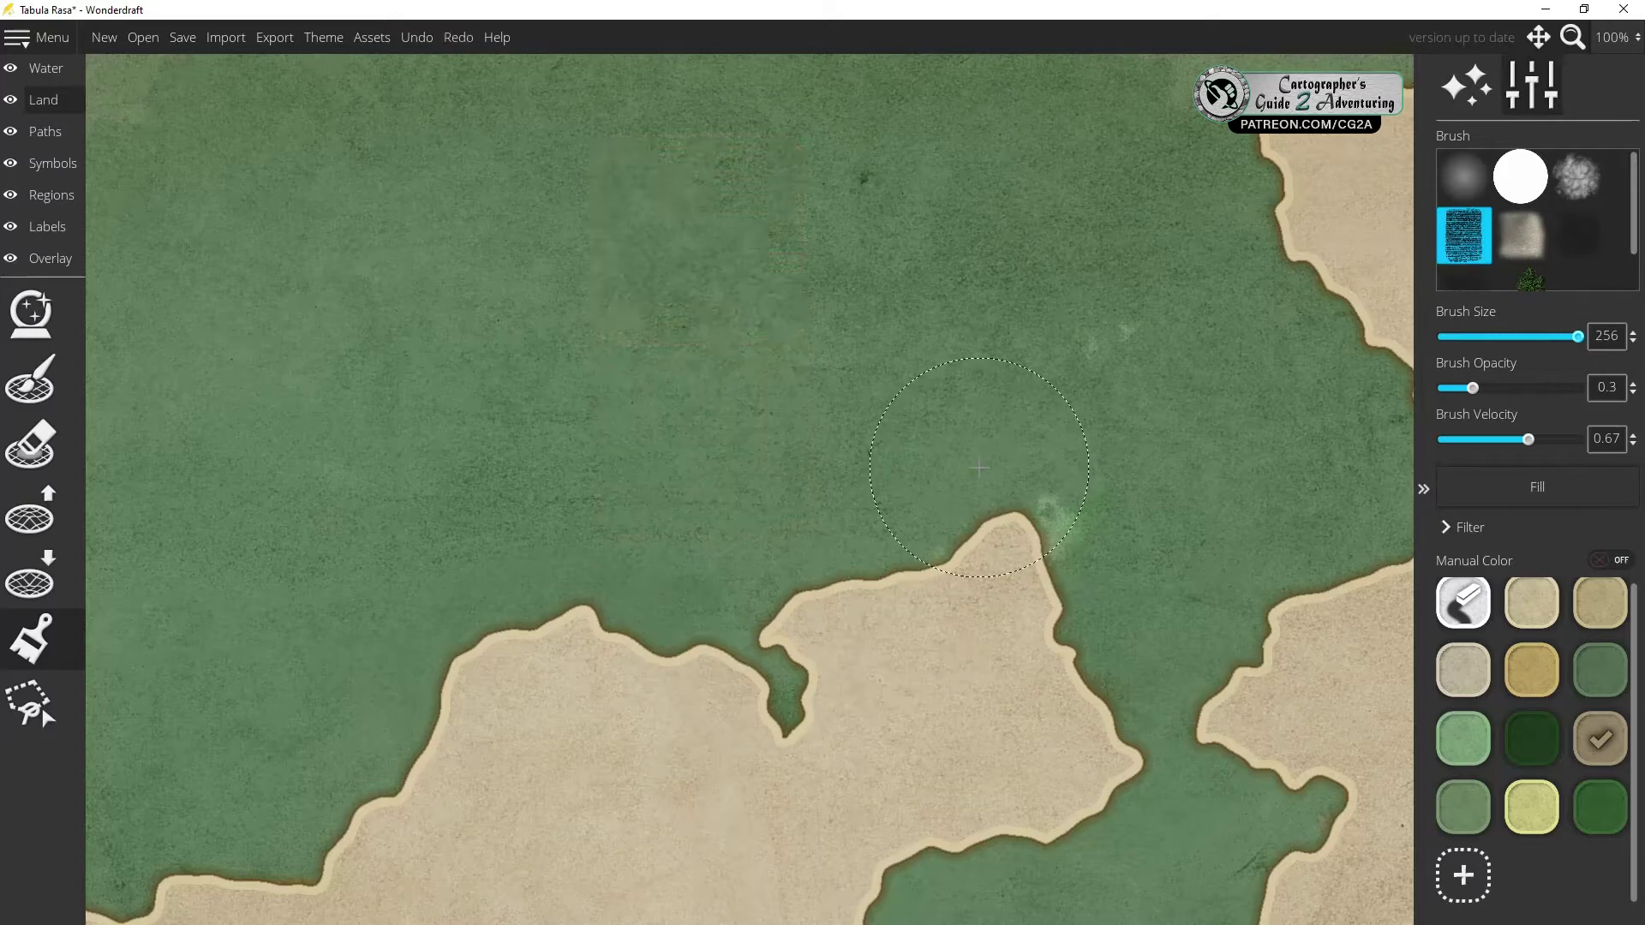
{"action": "left_click", "coordinate": [579, 206]}
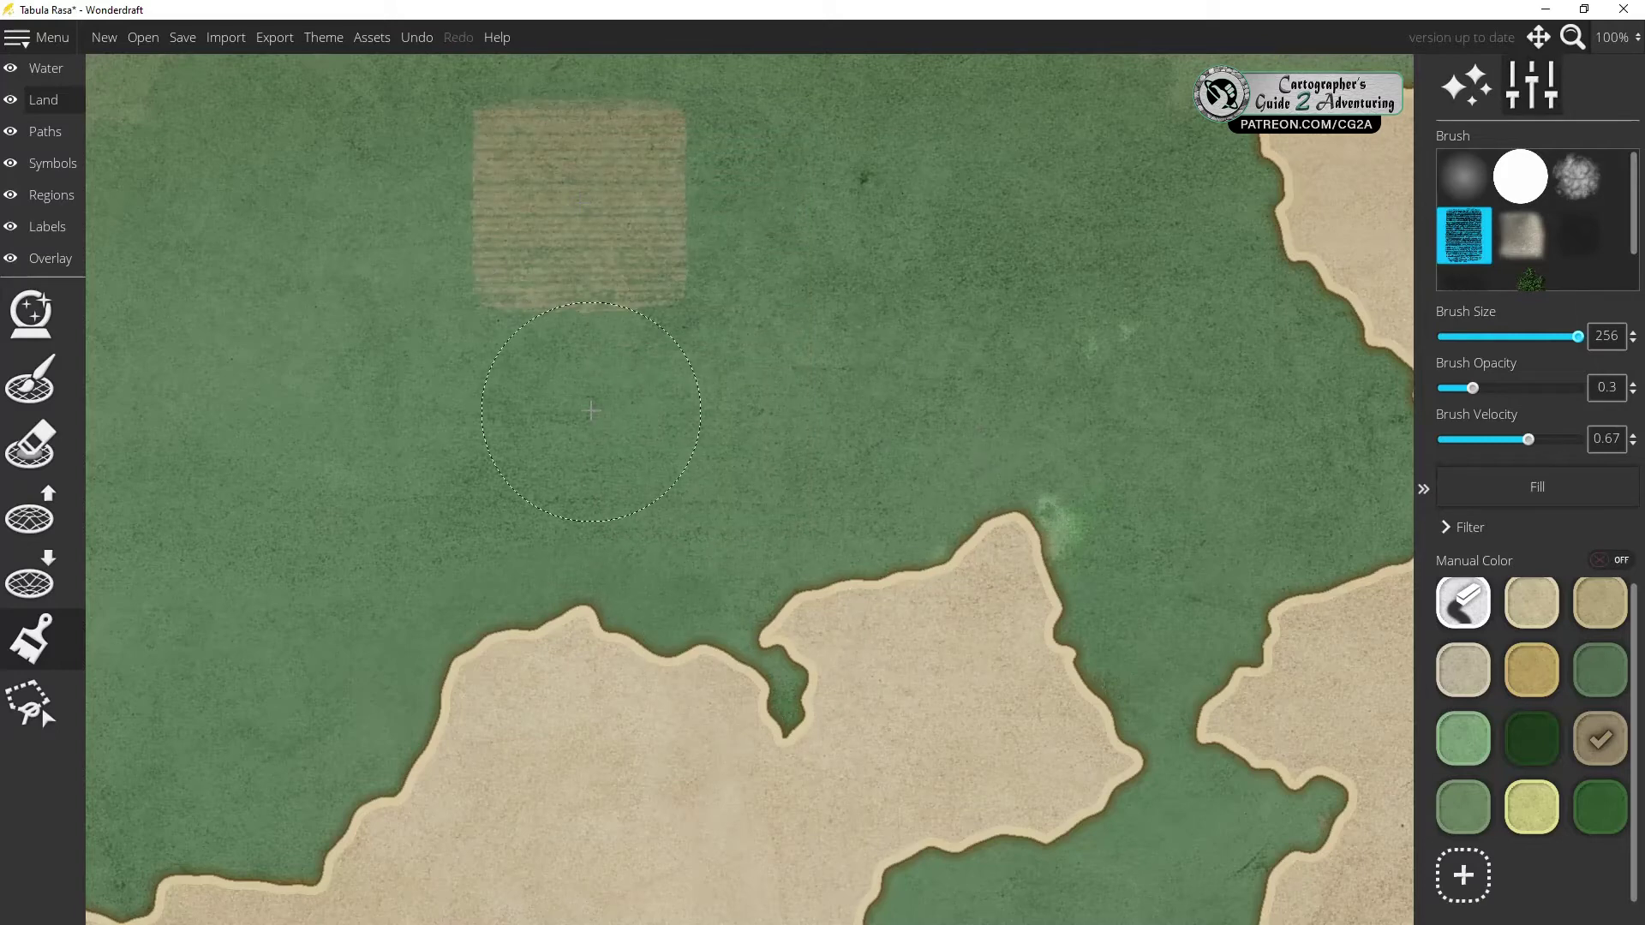
{"action": "left_click", "coordinate": [580, 416]}
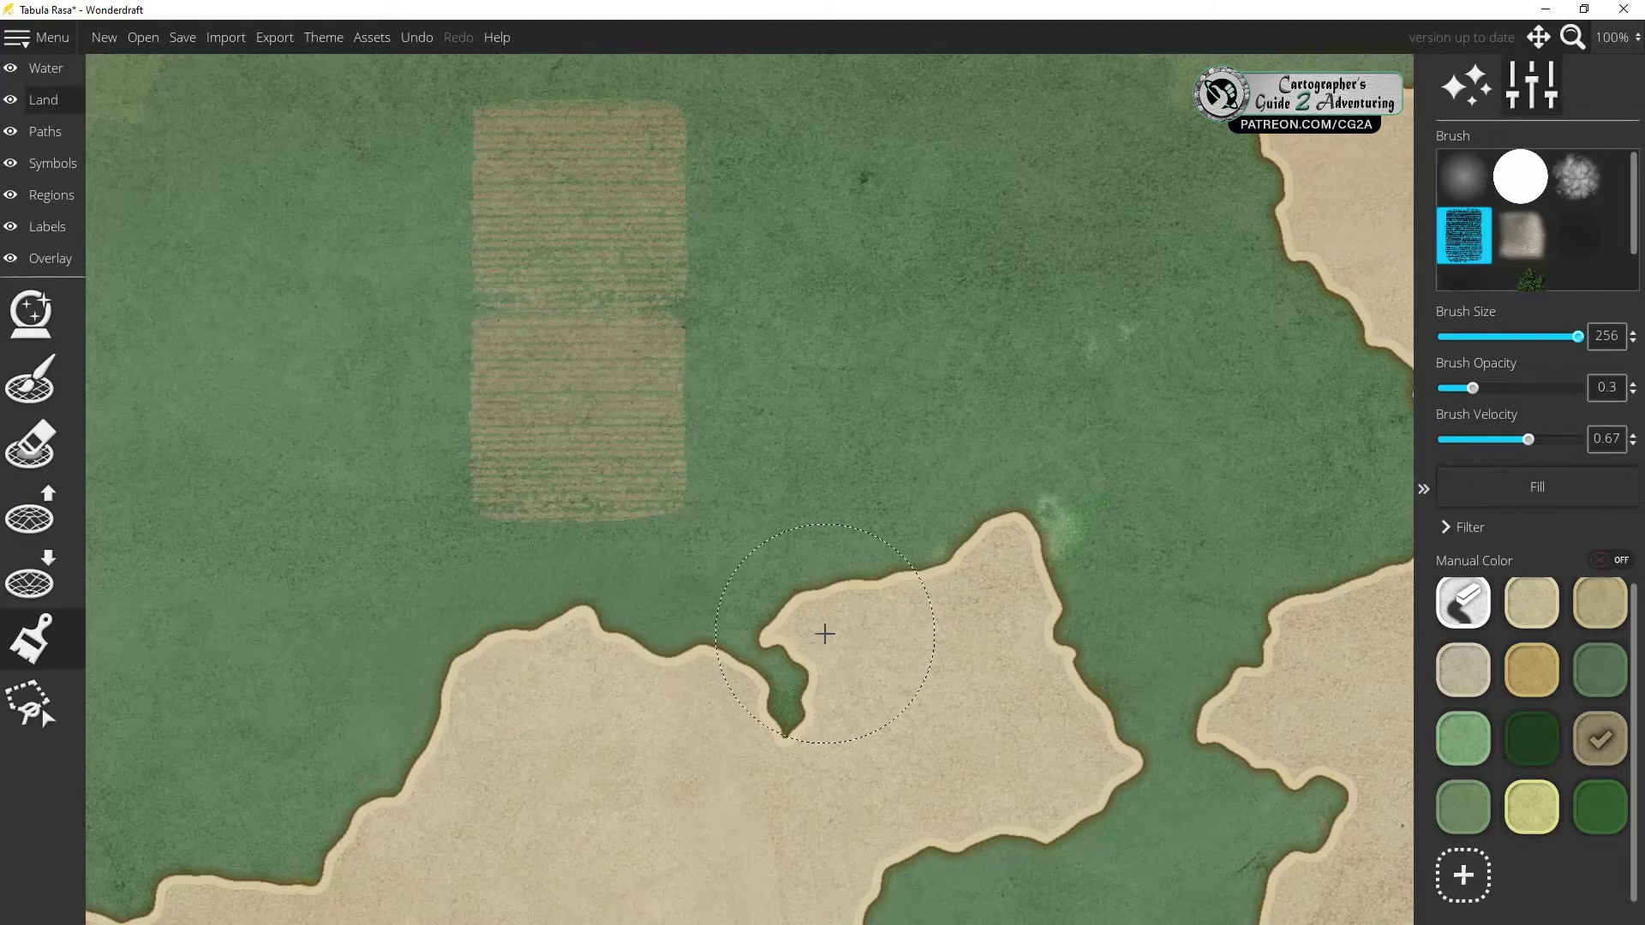
{"action": "key", "text": "ctrl+z"}
{"action": "key", "text": "ctrl+z"}
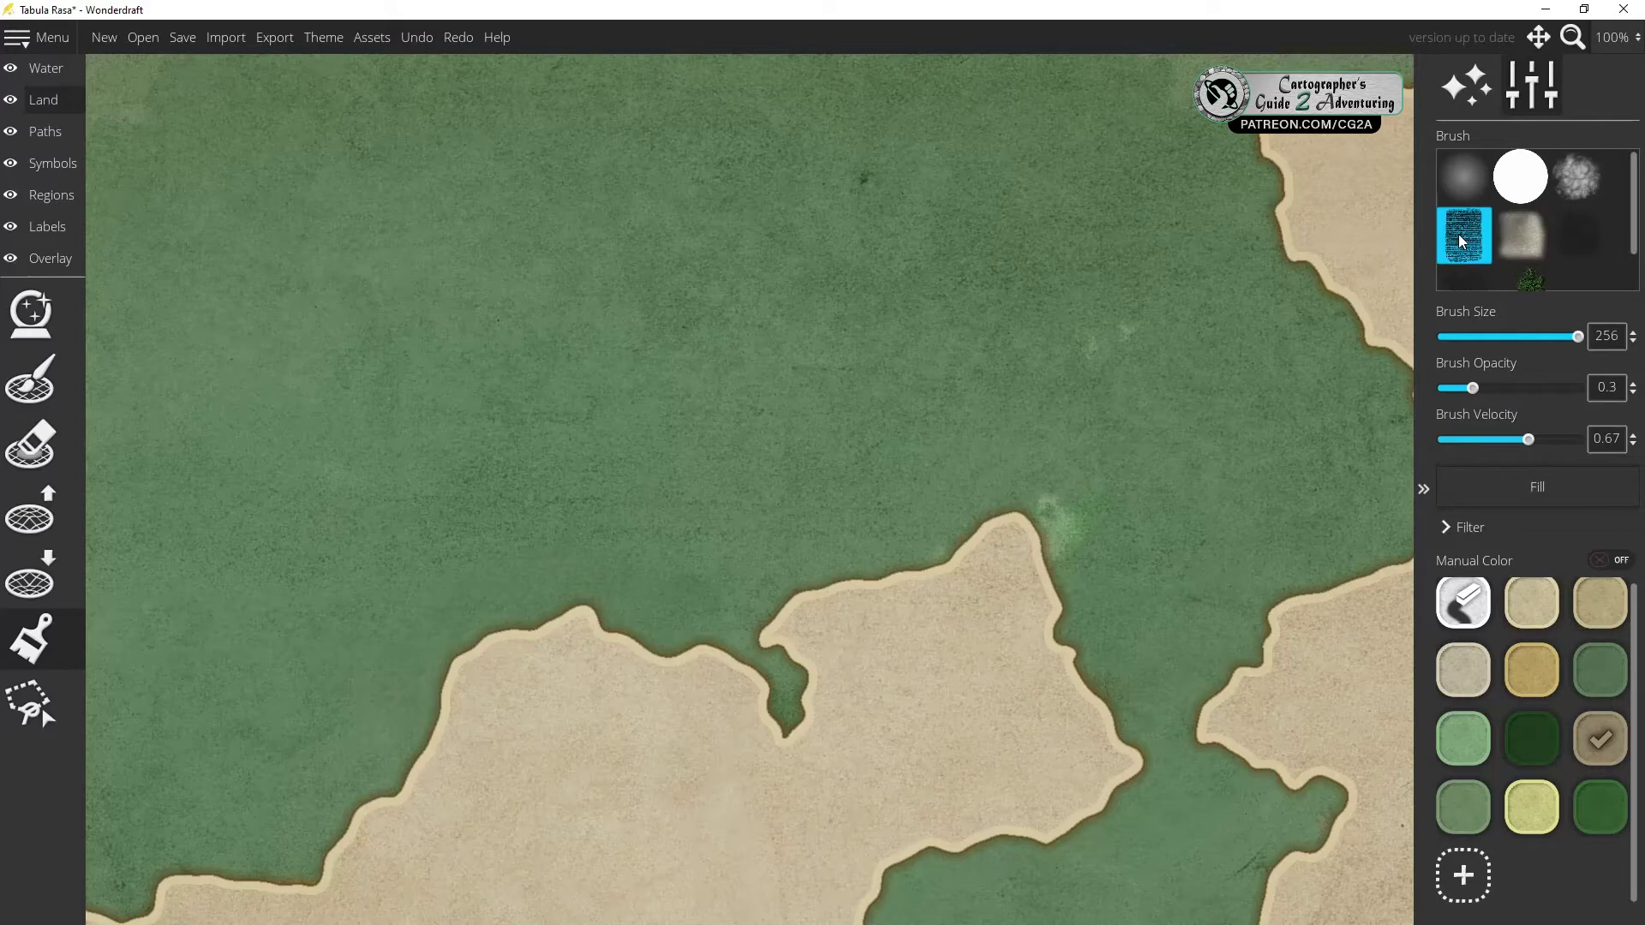
Paint dark green forest ground with the tree-cluster brush across the western land, the northern coast areas and the eastern stretch above the inlet
{"action": "left_click", "coordinate": [1532, 279]}
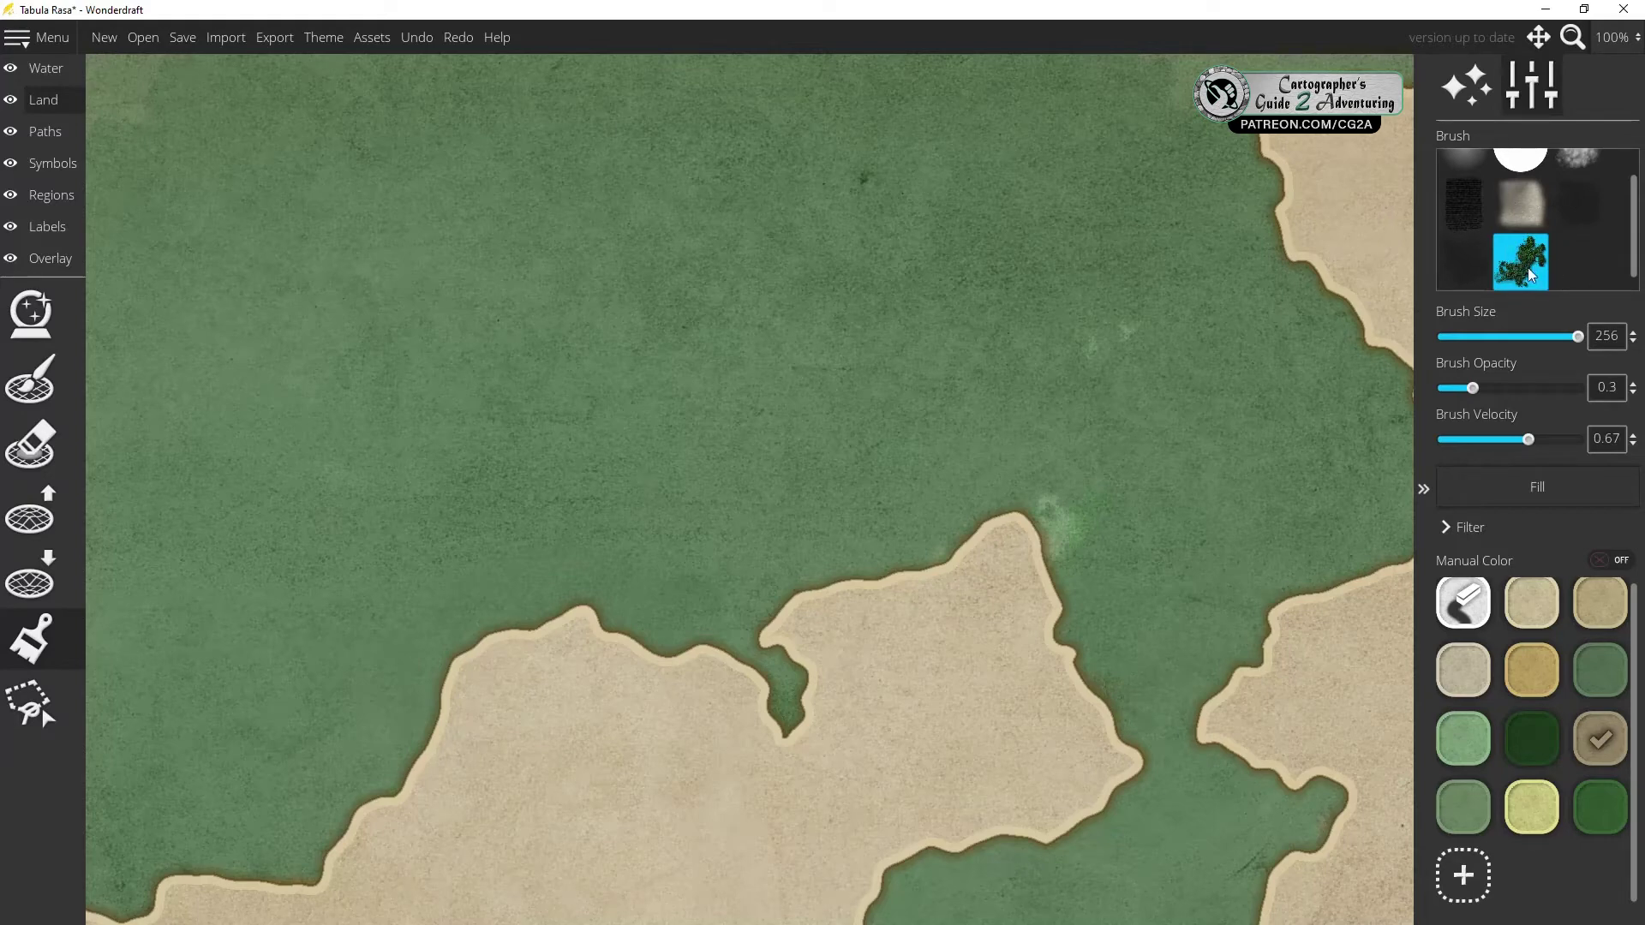
{"action": "left_click", "coordinate": [1532, 739]}
{"action": "left_click", "coordinate": [235, 525]}
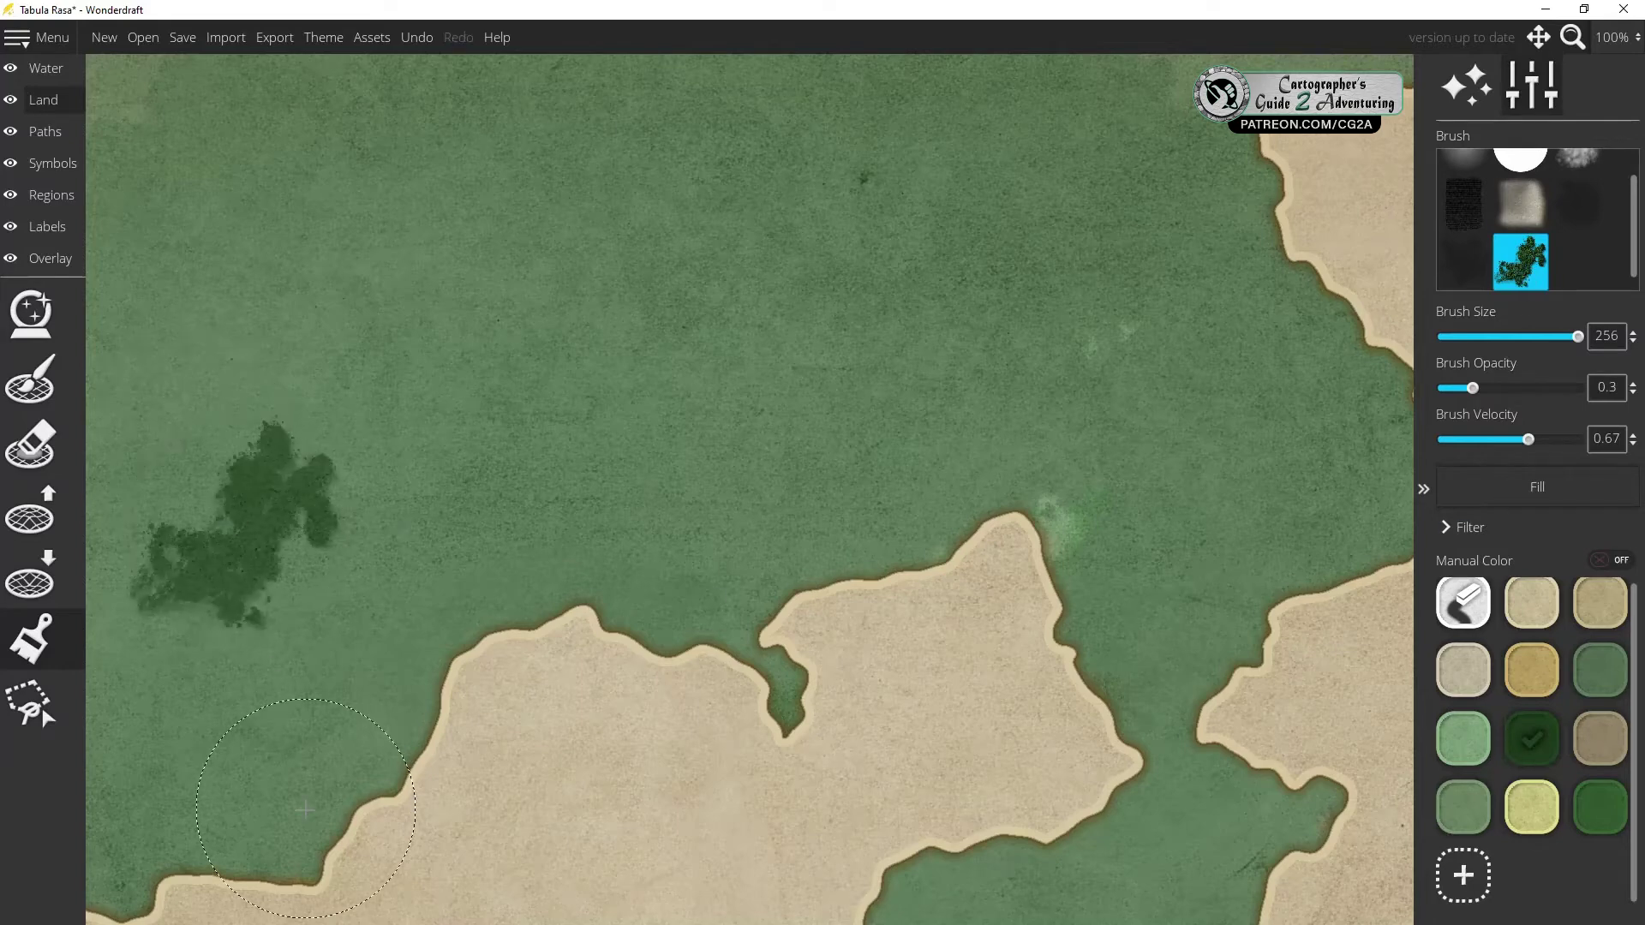
{"action": "mouse_move", "coordinate": [223, 599]}
{"action": "left_mouse_down"}
{"action": "mouse_move", "coordinate": [172, 805]}
{"action": "mouse_move", "coordinate": [275, 827]}
{"action": "mouse_move", "coordinate": [394, 711]}
{"action": "mouse_move", "coordinate": [334, 608]}
{"action": "mouse_move", "coordinate": [335, 698]}
{"action": "mouse_move", "coordinate": [158, 734]}
{"action": "mouse_move", "coordinate": [112, 797]}
{"action": "mouse_move", "coordinate": [197, 531]}
{"action": "mouse_move", "coordinate": [403, 323]}
{"action": "mouse_move", "coordinate": [368, 257]}
{"action": "mouse_move", "coordinate": [135, 478]}
{"action": "mouse_move", "coordinate": [163, 283]}
{"action": "mouse_move", "coordinate": [265, 250]}
{"action": "mouse_move", "coordinate": [440, 232]}
{"action": "mouse_move", "coordinate": [580, 170]}
{"action": "mouse_move", "coordinate": [500, 118]}
{"action": "mouse_move", "coordinate": [162, 506]}
{"action": "mouse_move", "coordinate": [342, 698]}
{"action": "mouse_move", "coordinate": [283, 804]}
{"action": "mouse_move", "coordinate": [342, 801]}
{"action": "mouse_move", "coordinate": [330, 844]}
{"action": "left_mouse_up"}
{"action": "left_click_drag", "start_coordinate": [819, 150], "coordinate": [876, 154]}
{"action": "mouse_move", "coordinate": [1110, 443]}
{"action": "left_mouse_down"}
{"action": "mouse_move", "coordinate": [1090, 540]}
{"action": "mouse_move", "coordinate": [1113, 377]}
{"action": "mouse_move", "coordinate": [1098, 310]}
{"action": "left_mouse_up"}
{"action": "mouse_move", "coordinate": [445, 591]}
{"action": "left_mouse_down"}
{"action": "mouse_move", "coordinate": [514, 631]}
{"action": "mouse_move", "coordinate": [365, 618]}
{"action": "mouse_move", "coordinate": [331, 569]}
{"action": "left_mouse_up"}
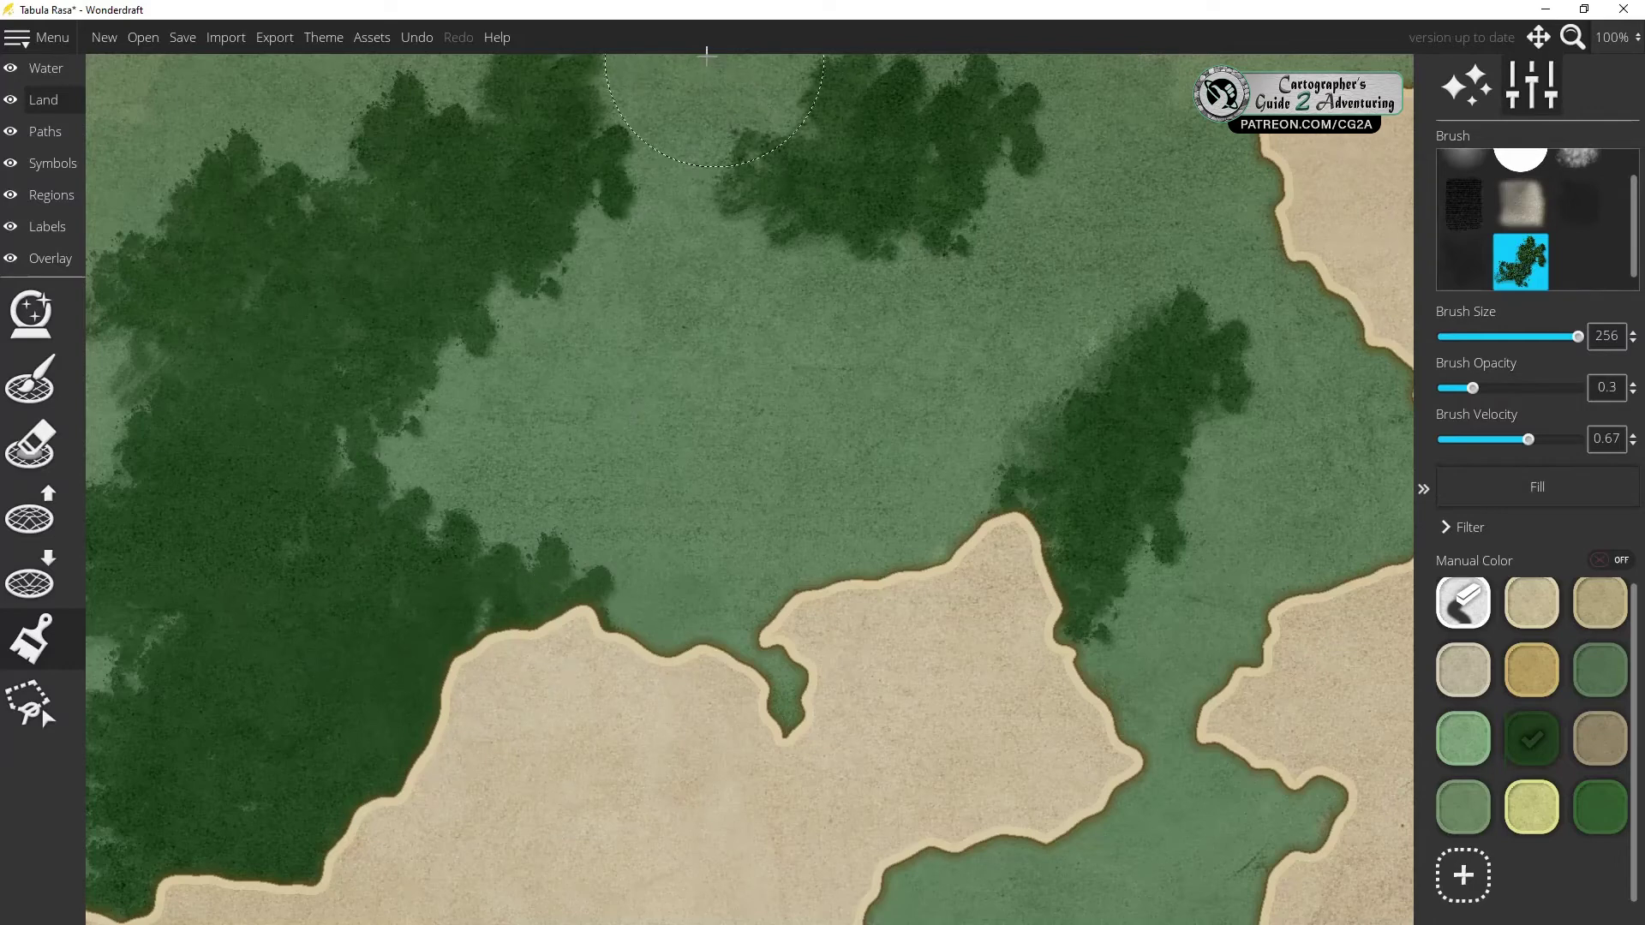
{"action": "mouse_move", "coordinate": [1183, 120]}
{"action": "left_mouse_down"}
{"action": "mouse_move", "coordinate": [1277, 134]}
{"action": "mouse_move", "coordinate": [1131, 128]}
{"action": "left_mouse_up"}
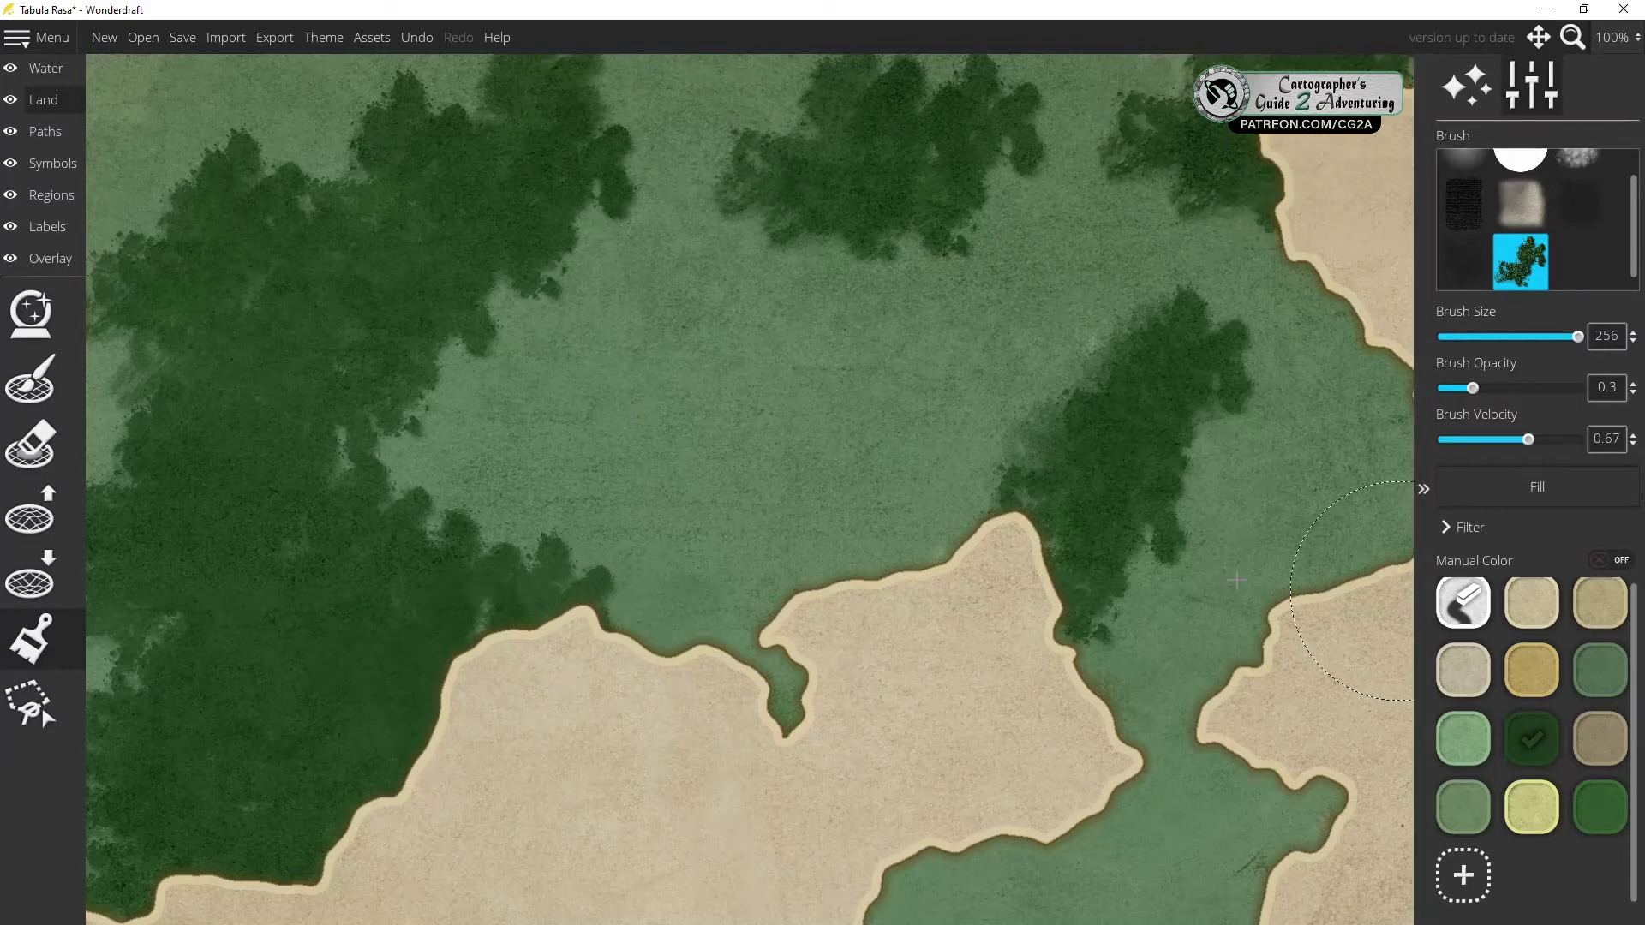
Place dense green tree clusters from Mazlo's Realistic Trees at scale 40 along the western forest ground
{"action": "left_click", "coordinate": [52, 163]}
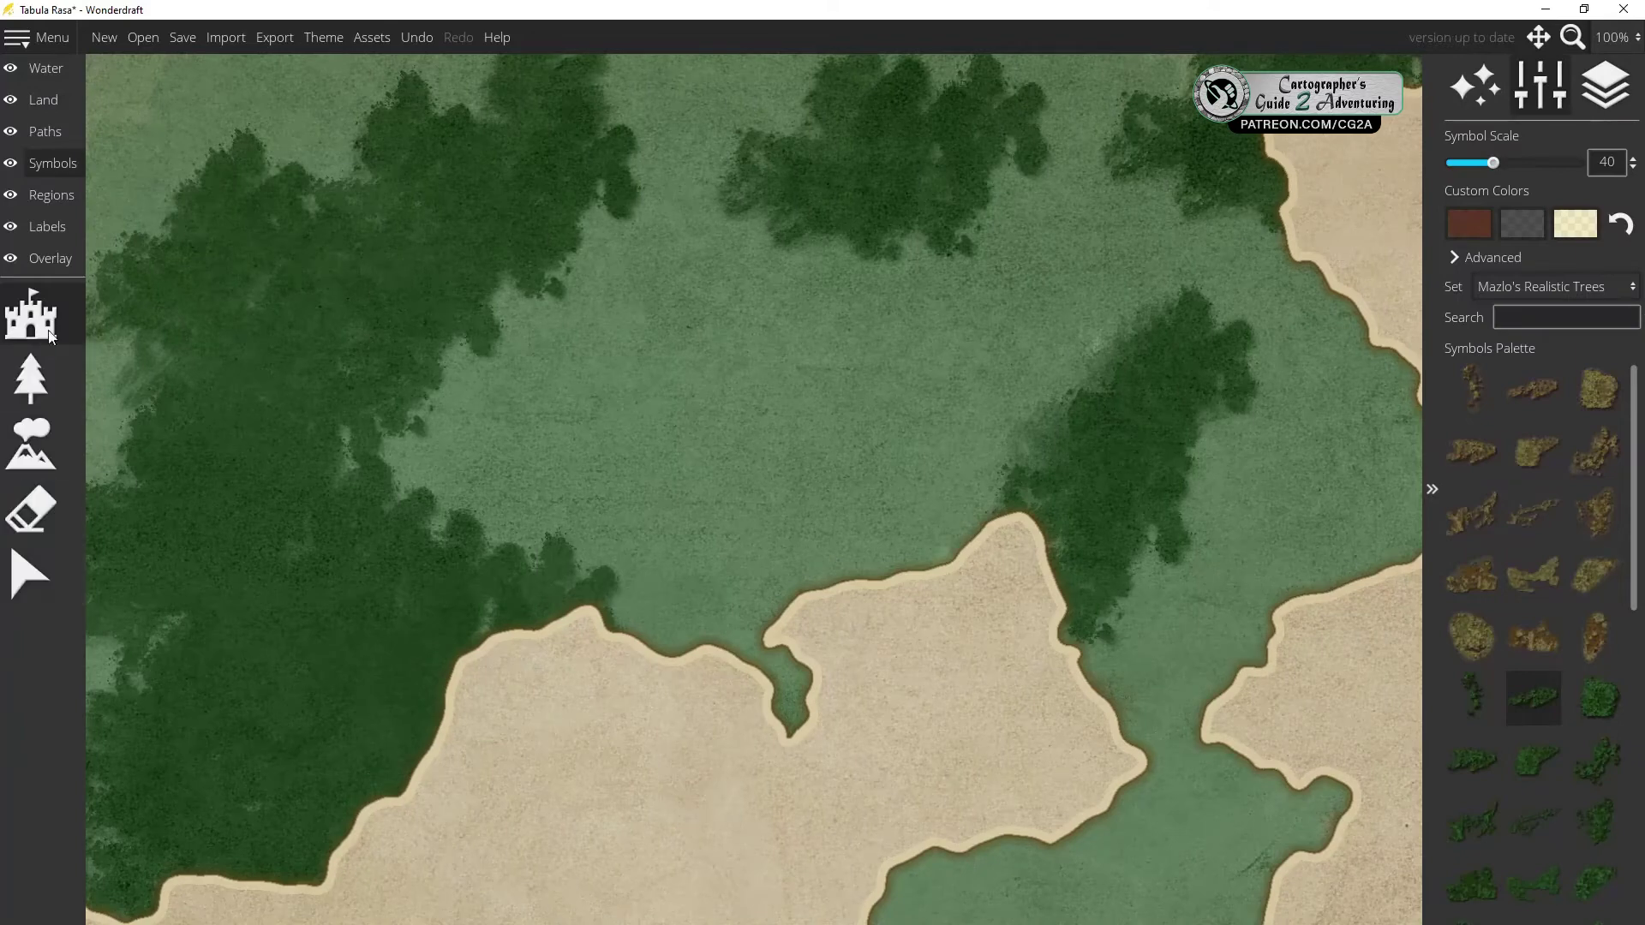
{"action": "left_click", "coordinate": [1471, 759]}
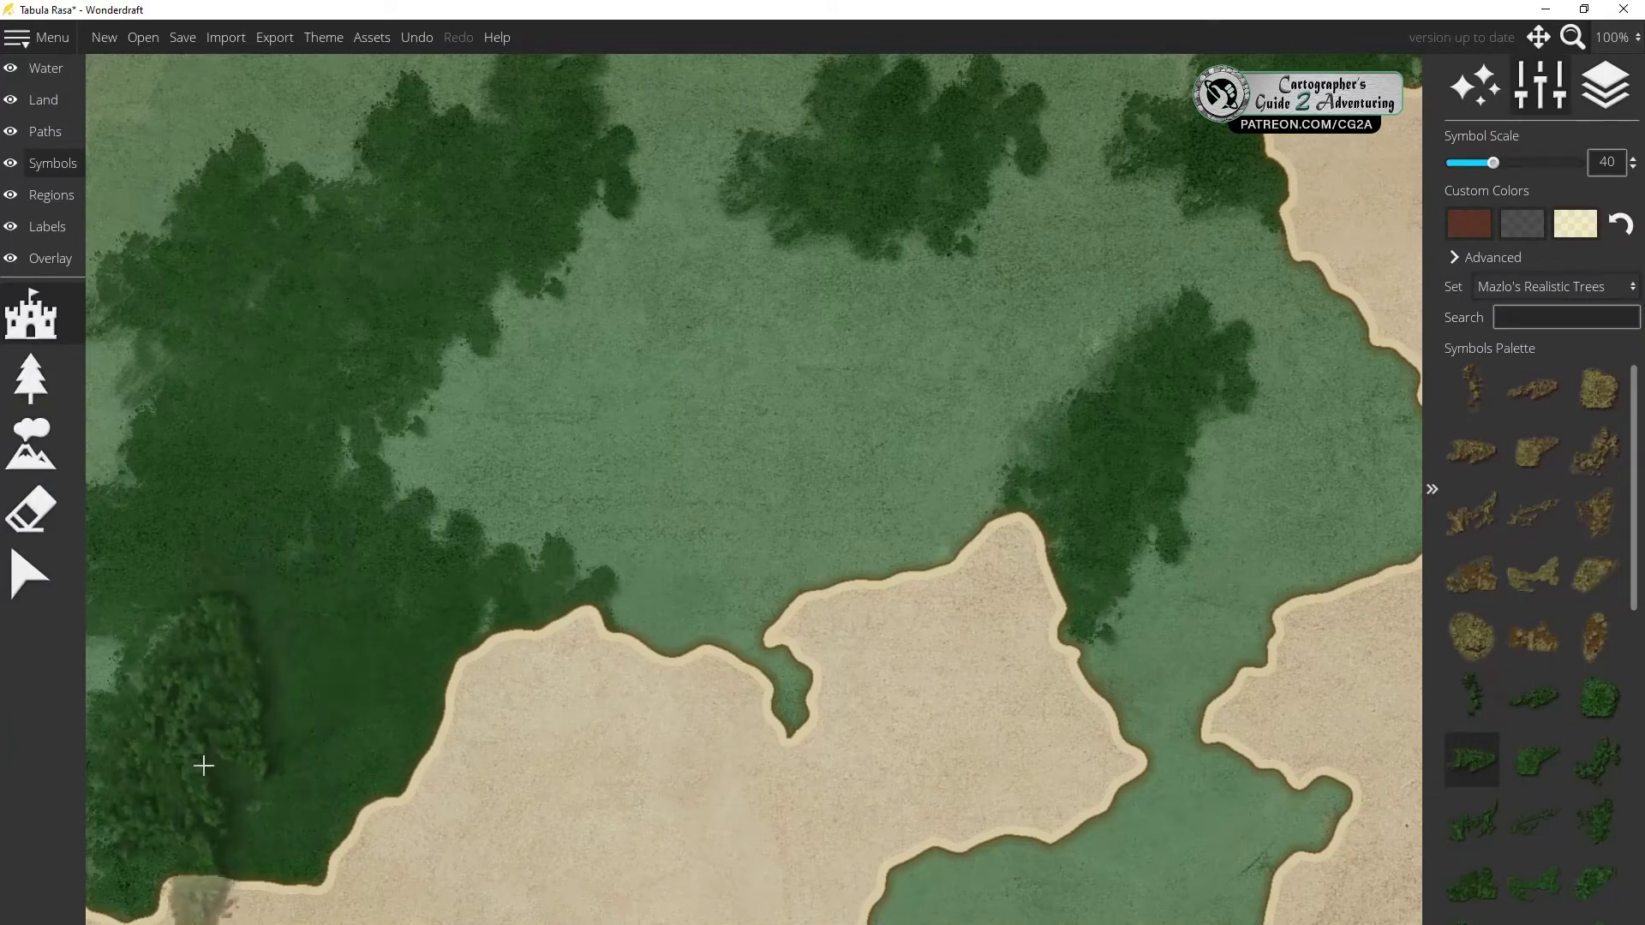
{"action": "left_click", "coordinate": [147, 726]}
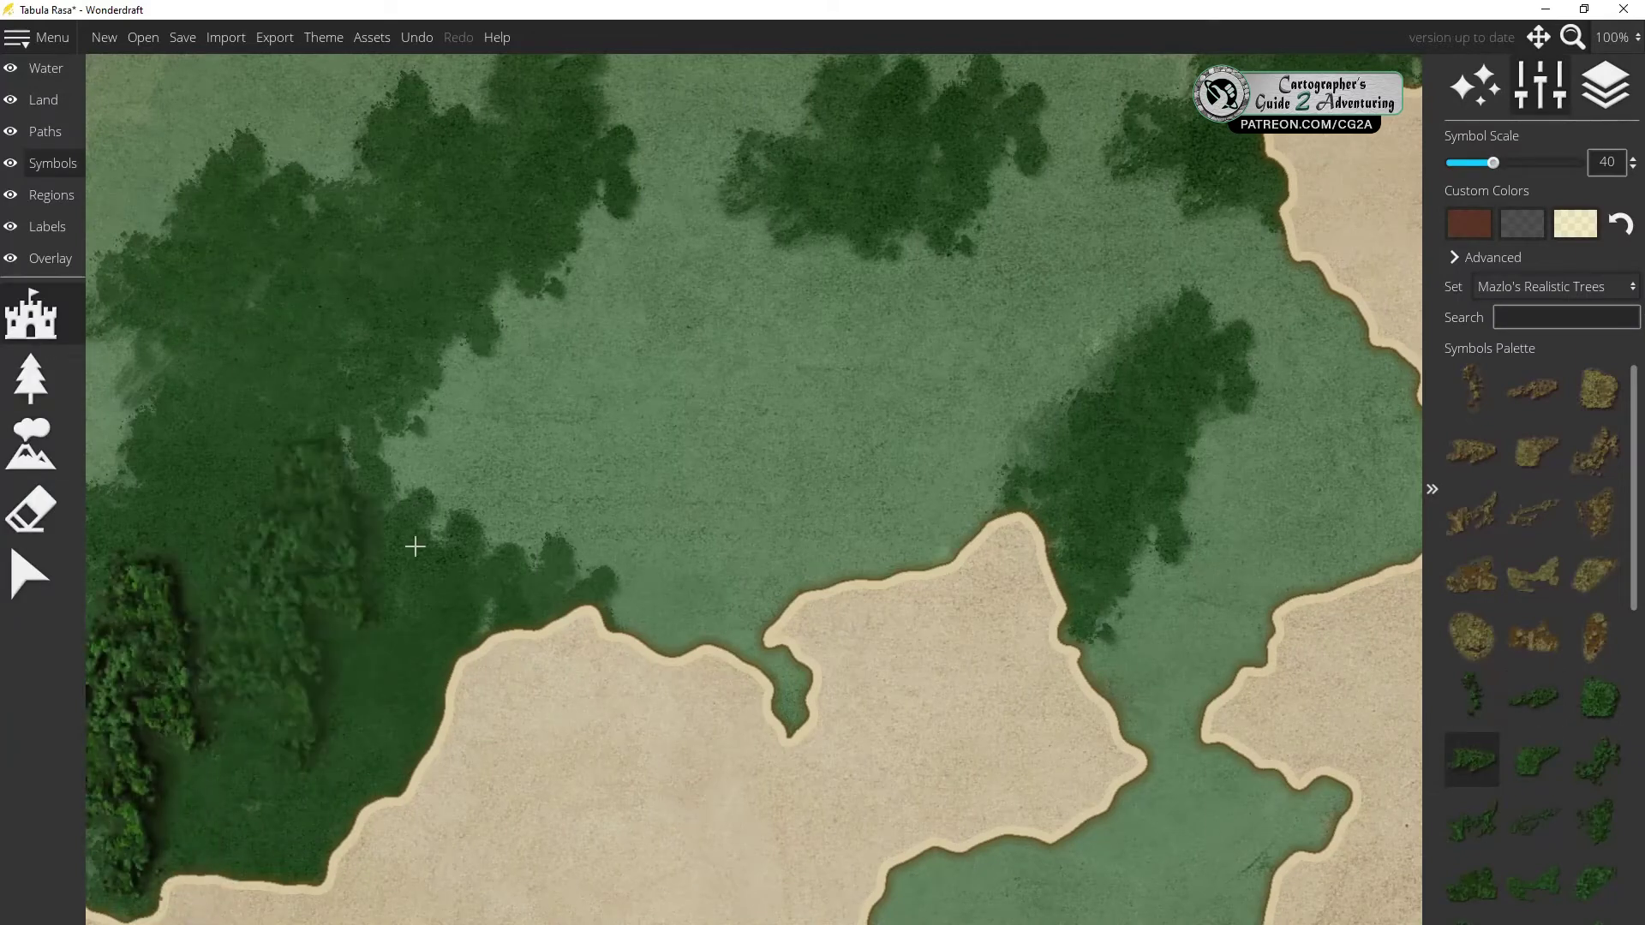
{"action": "left_click", "coordinate": [240, 507]}
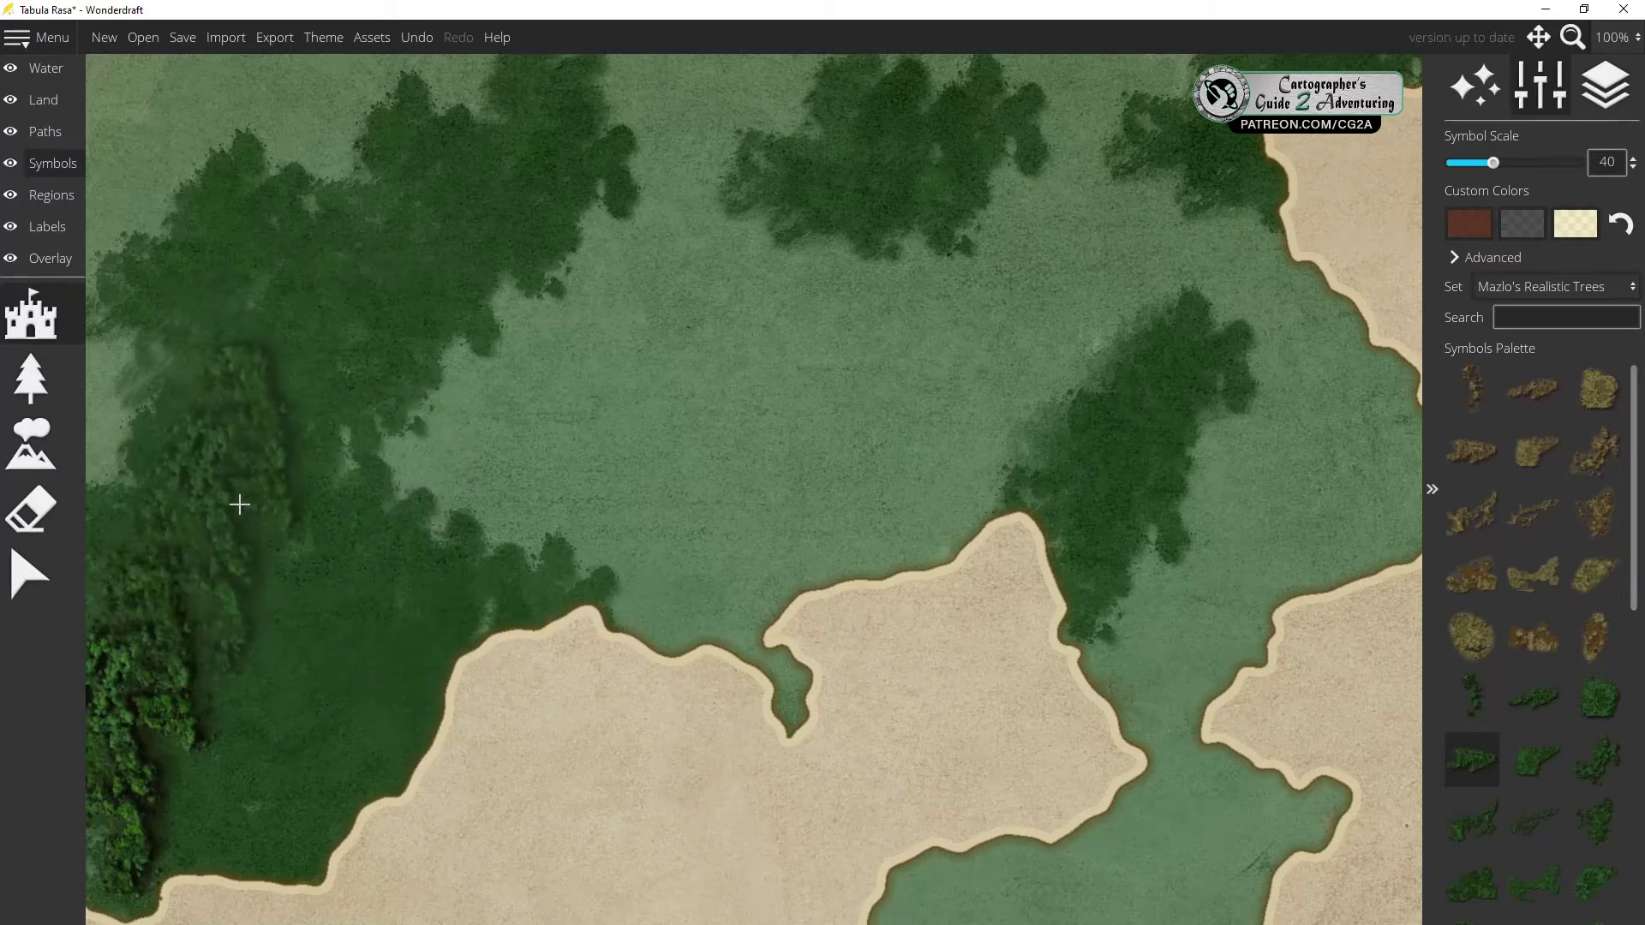
Place narrow green tree clusters over the northwestern and northern forests at scale 40 and over the eastern forest at scale 30
{"action": "left_click", "coordinate": [1471, 697]}
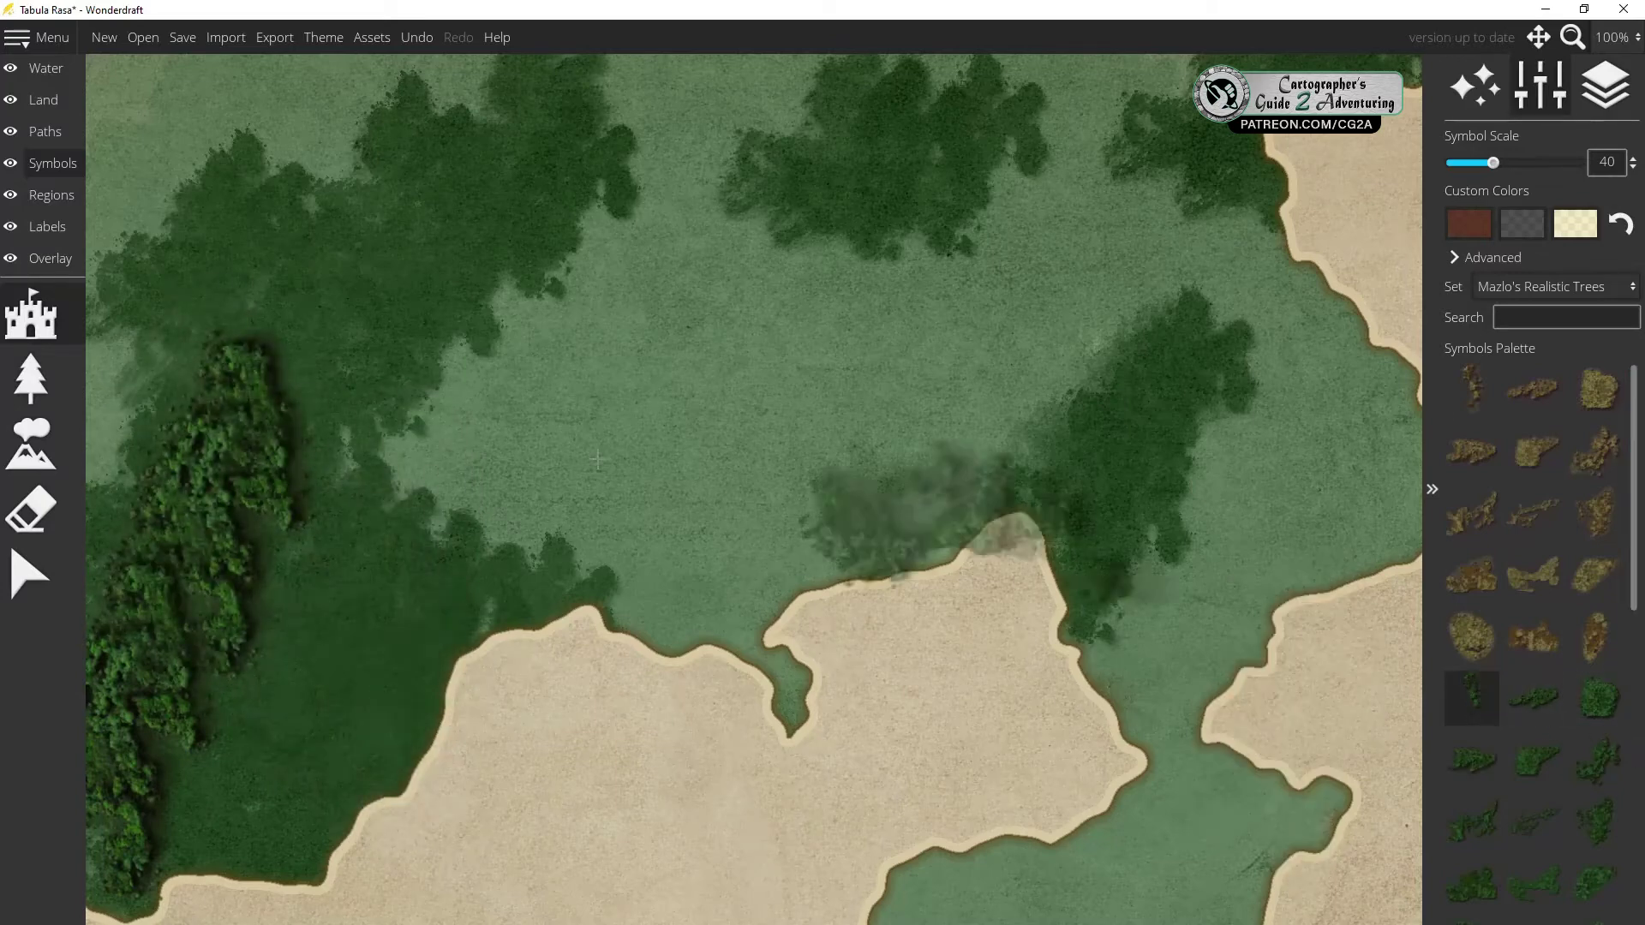
{"action": "left_click", "coordinate": [283, 257]}
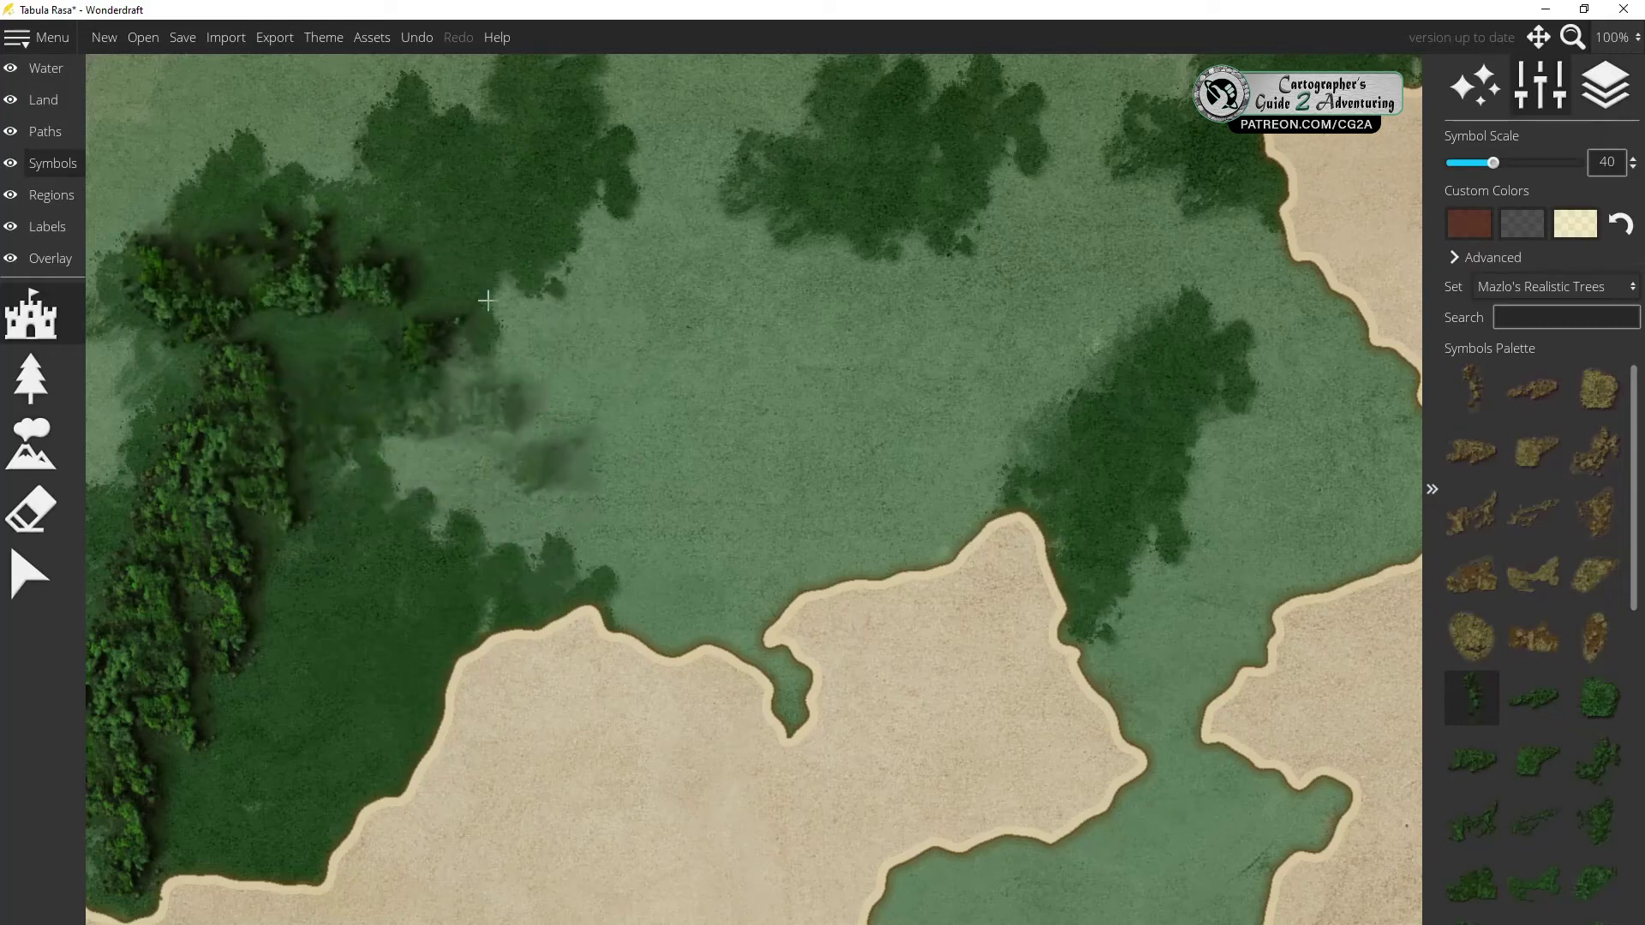
{"action": "left_click", "coordinate": [975, 185]}
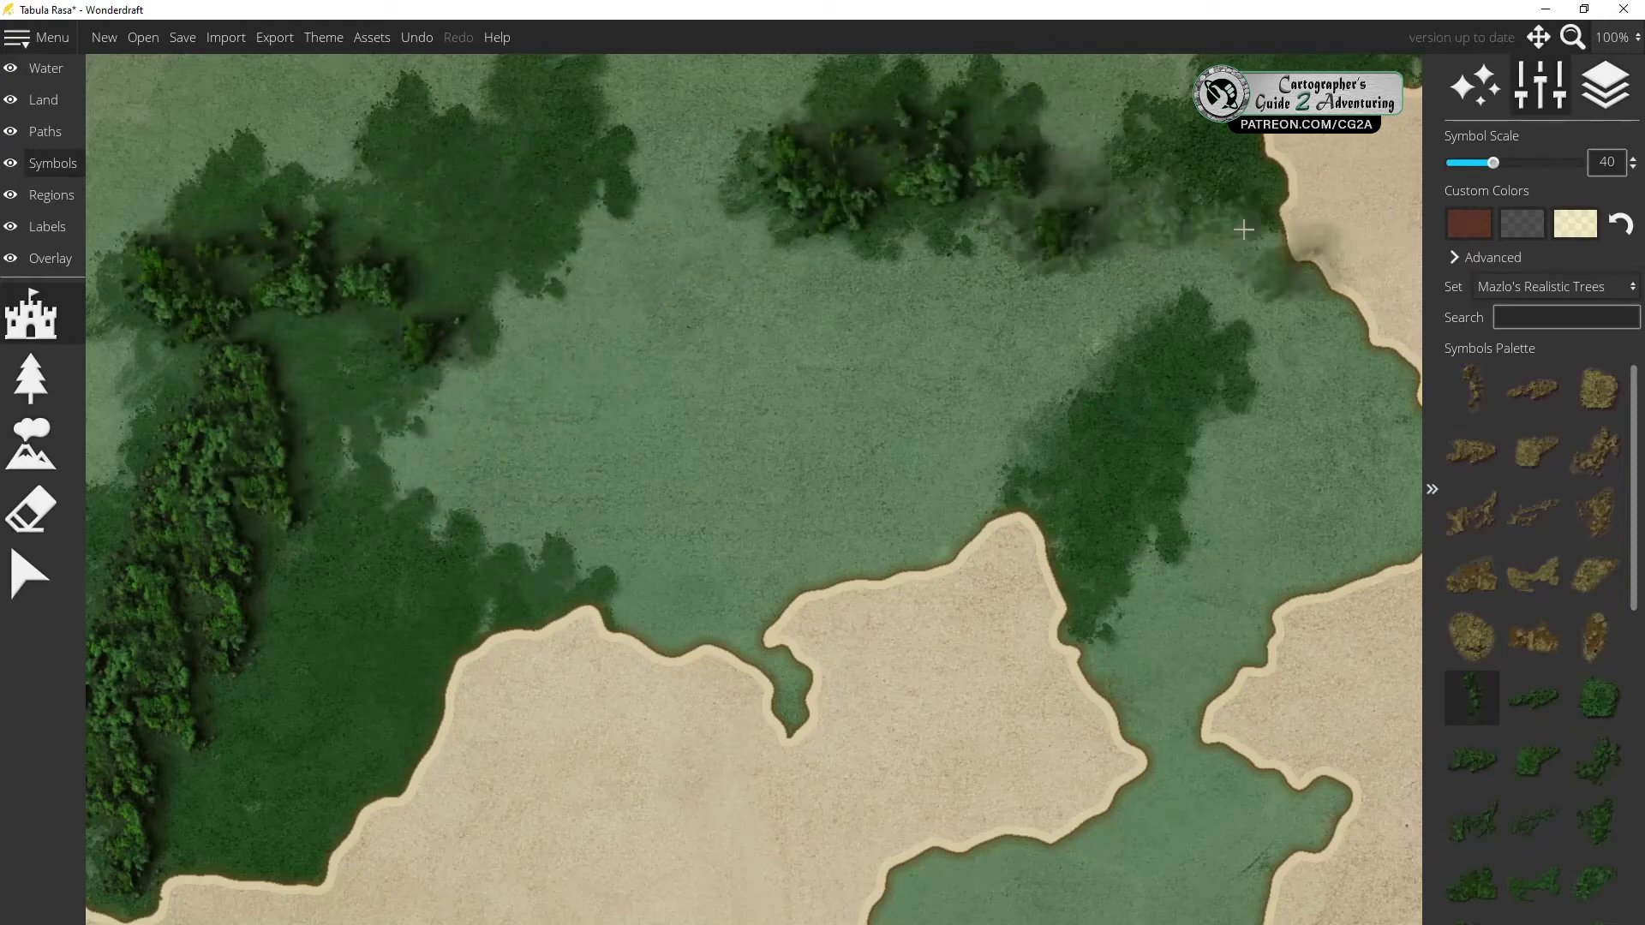
{"action": "left_click", "coordinate": [1139, 146]}
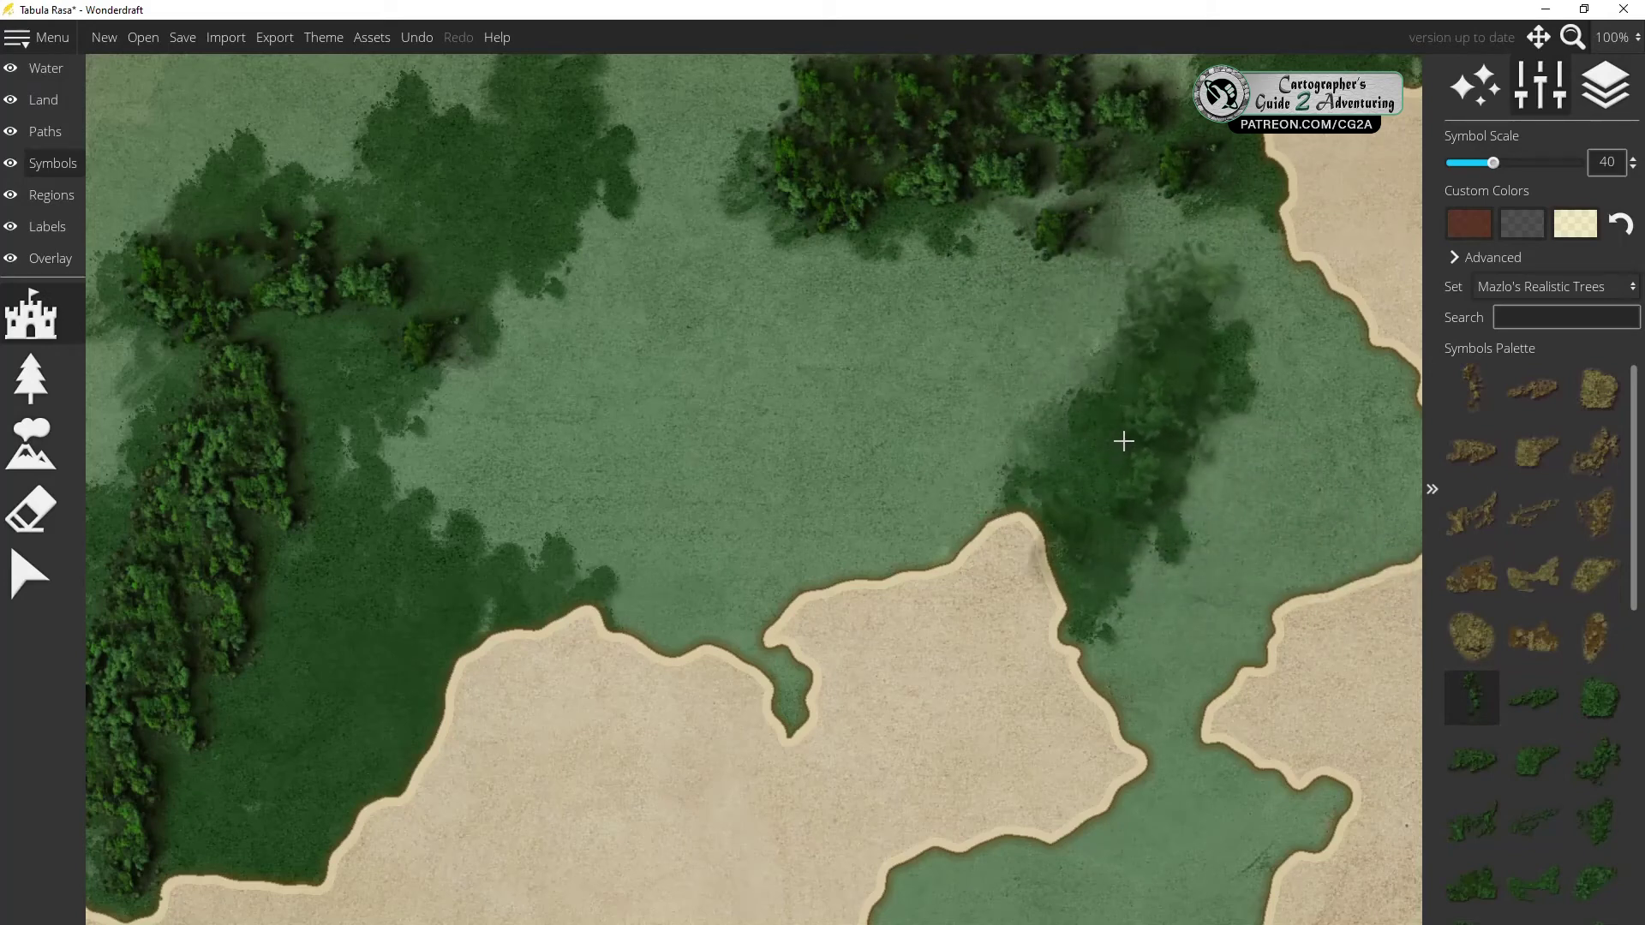
{"action": "scroll", "coordinate": [1126, 431], "scroll_direction": "down", "scroll_amount": 2}
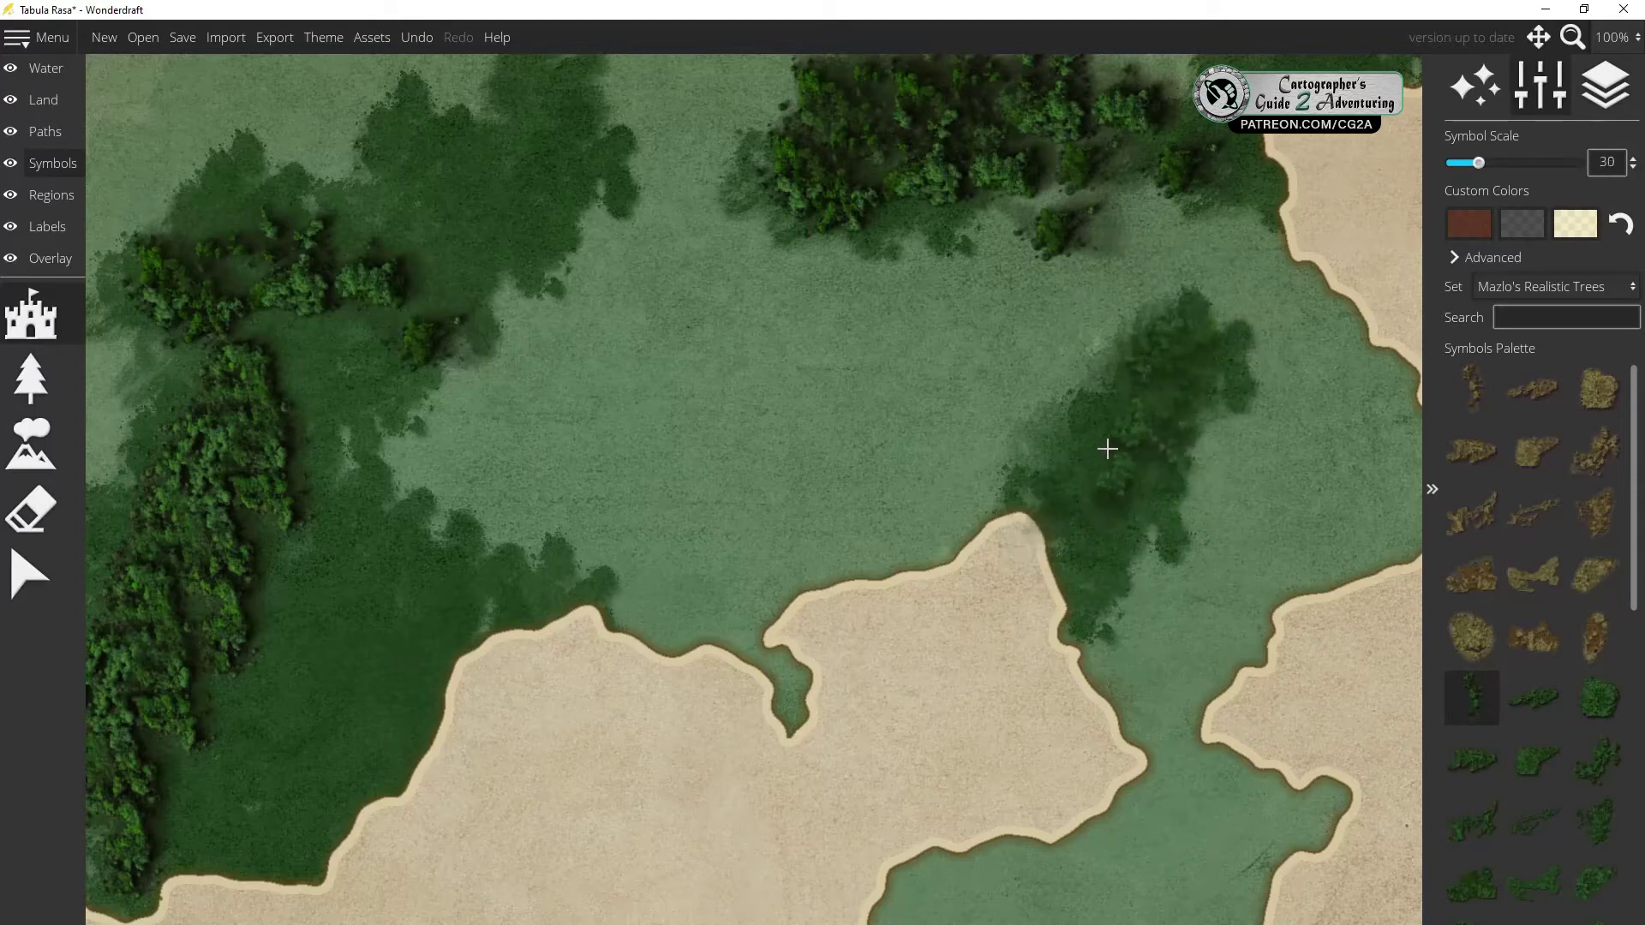
{"action": "left_click", "coordinate": [1108, 448]}
Fill the northwestern and southwestern forest ground with other green tree clusters at scale 30
{"action": "left_click", "coordinate": [1534, 714]}
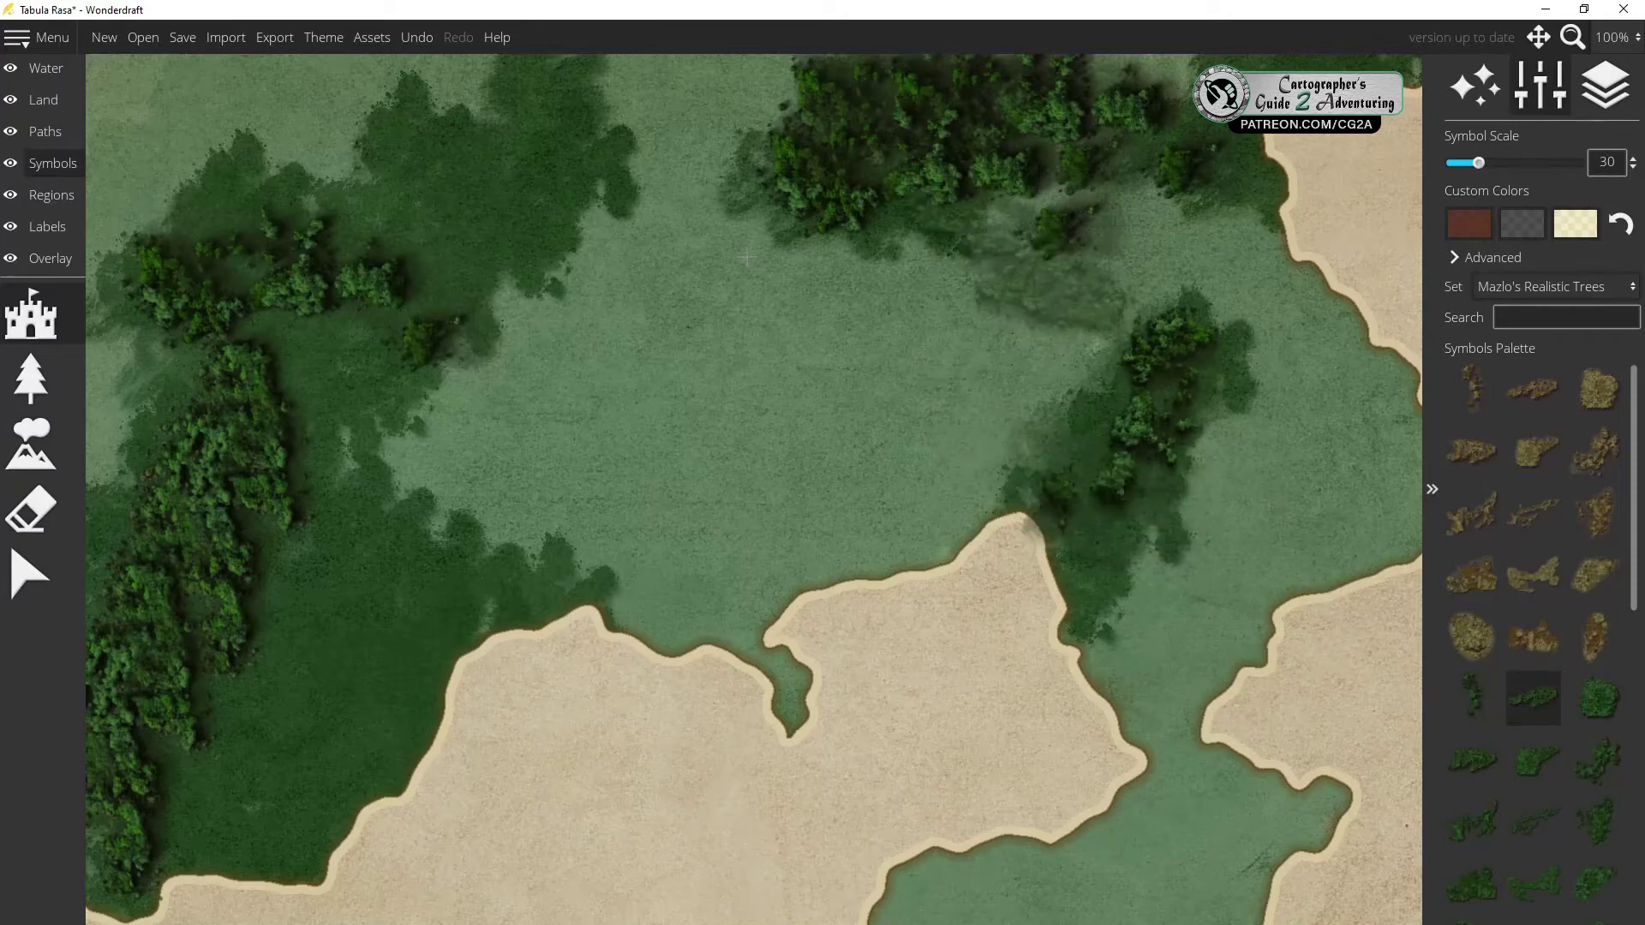
{"action": "left_click", "coordinate": [1596, 759]}
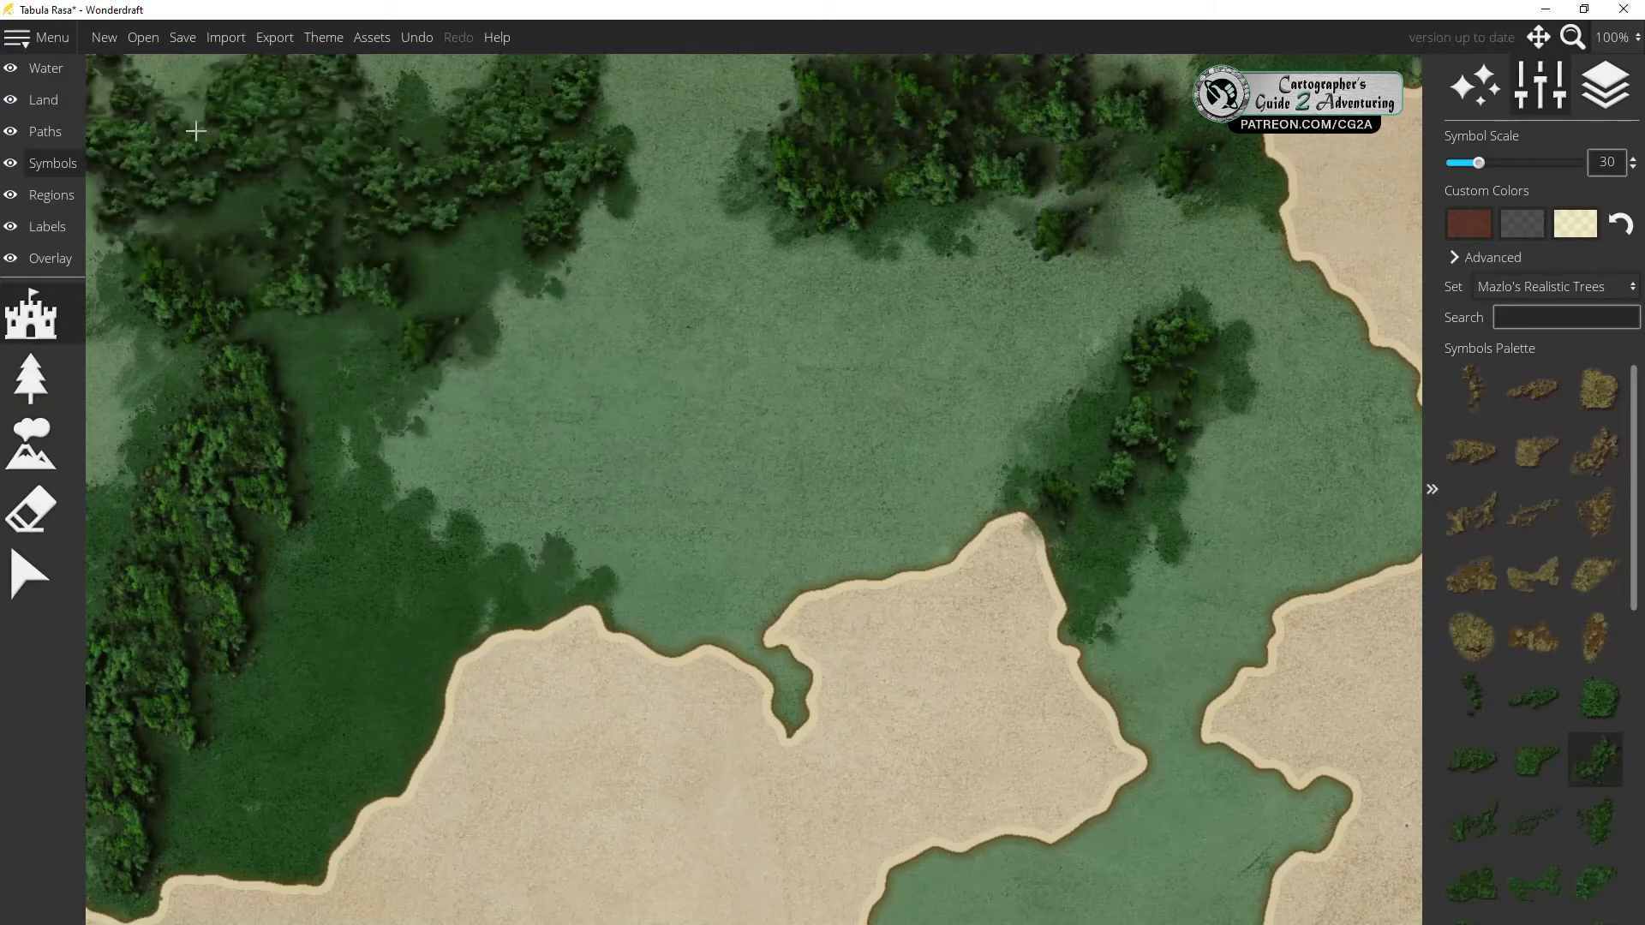
{"action": "left_click", "coordinate": [236, 732]}
{"action": "left_click", "coordinate": [288, 615]}
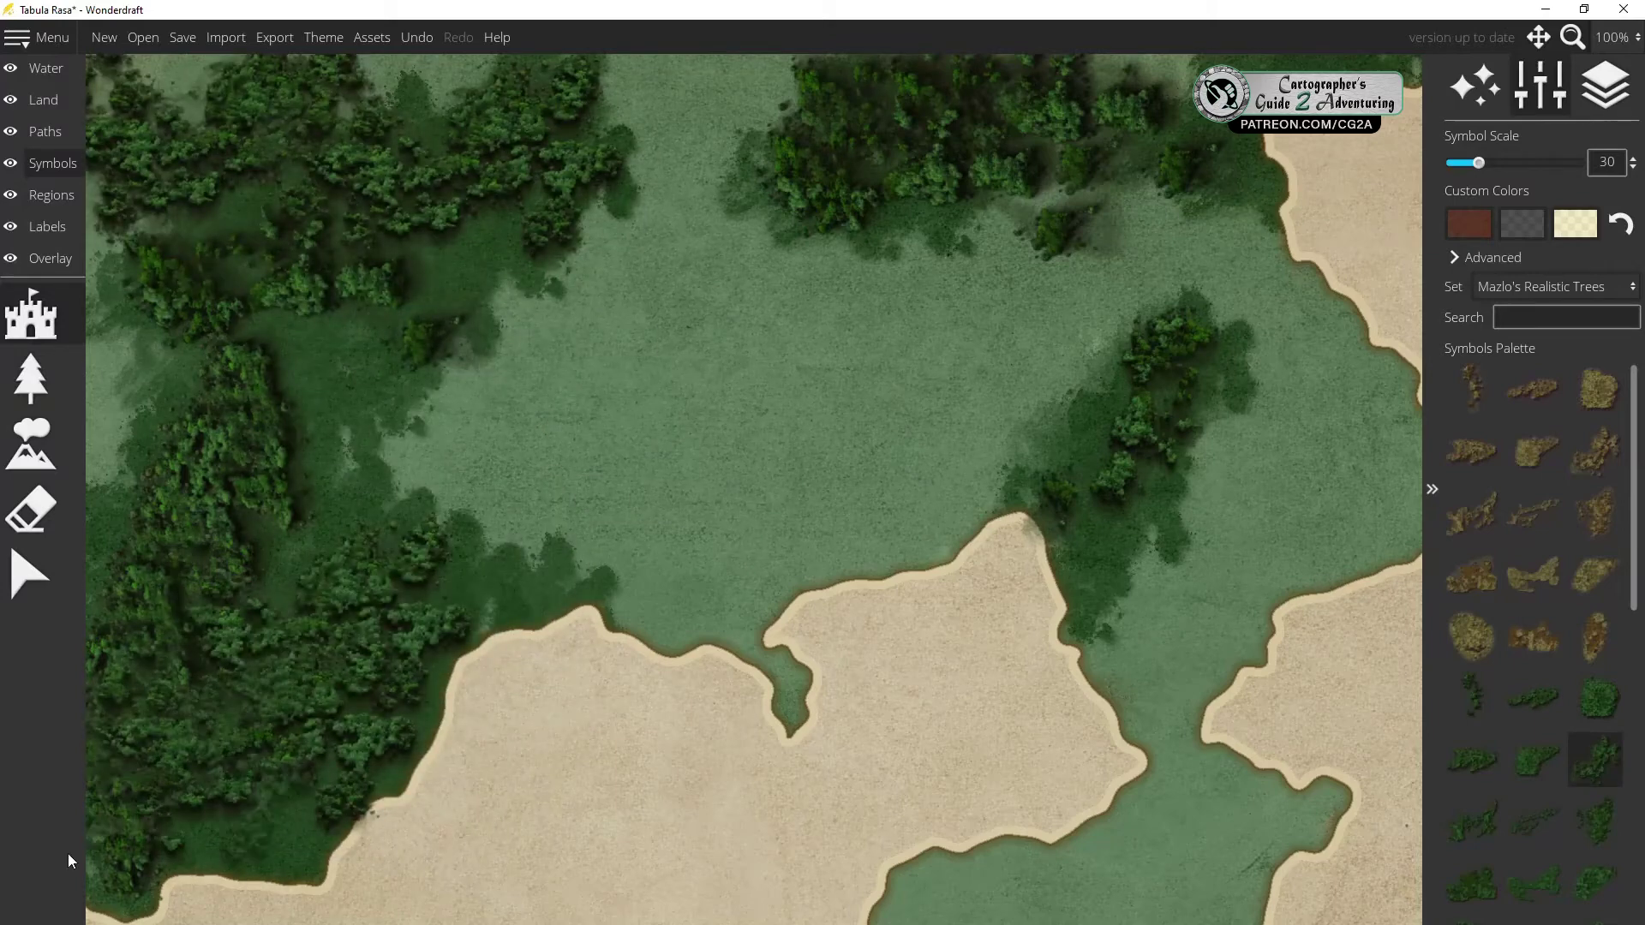
Fill the remaining gaps in the western and eastern forests with another green tree cluster and reduce the symbol scale to 10
{"action": "left_click", "coordinate": [1612, 834]}
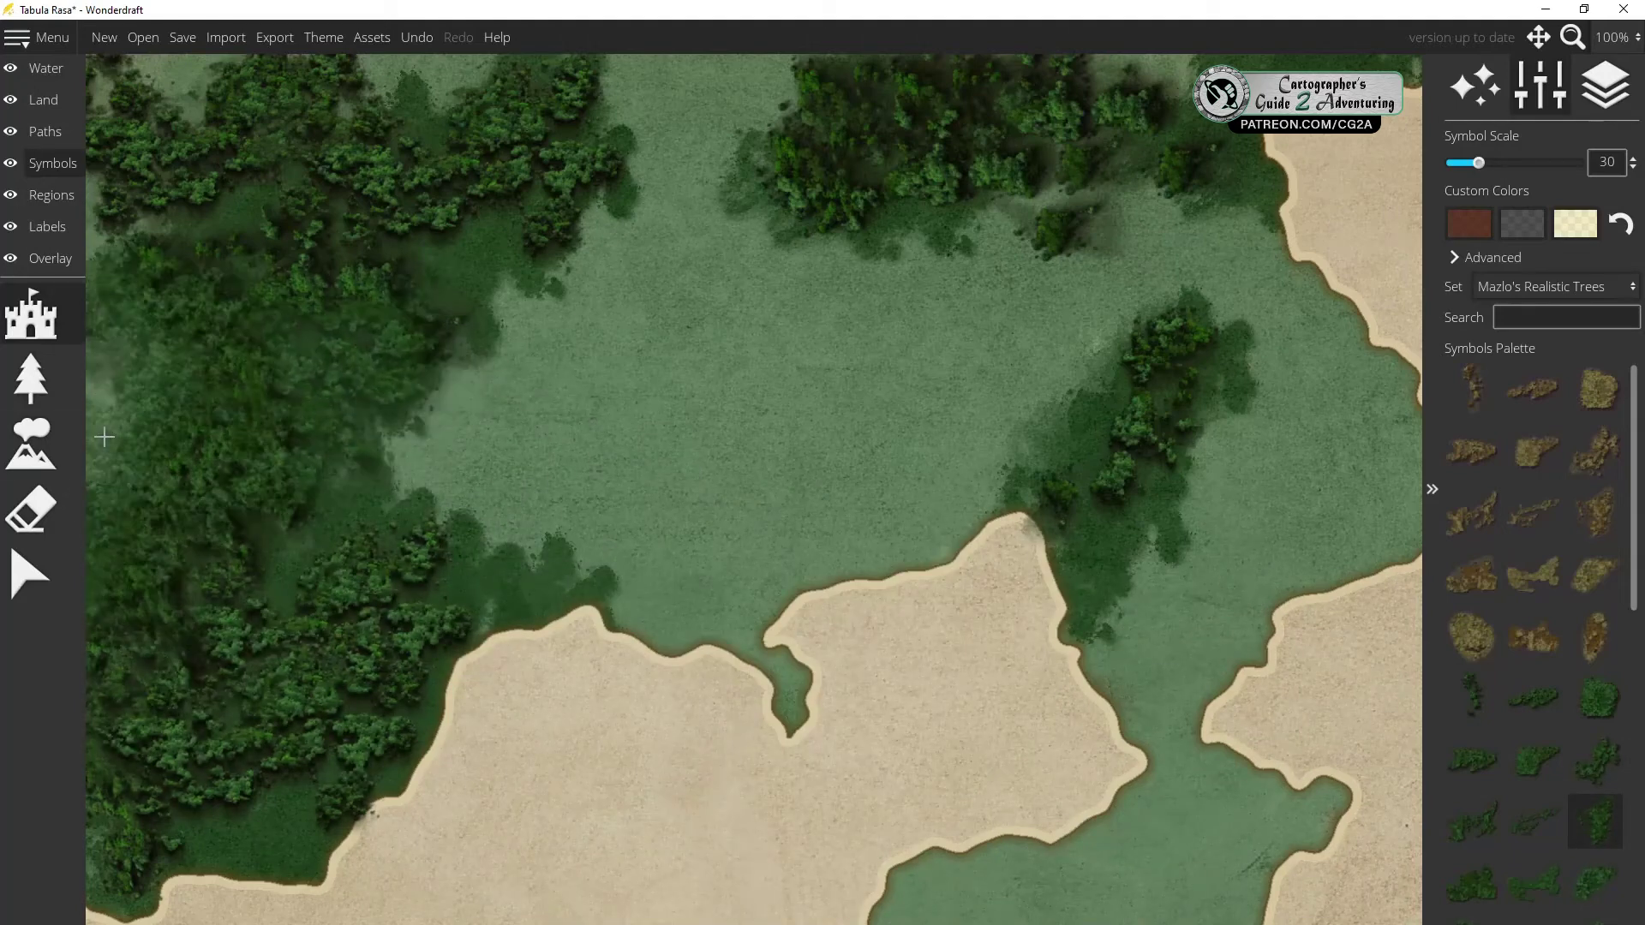
{"action": "left_click", "coordinate": [45, 132]}
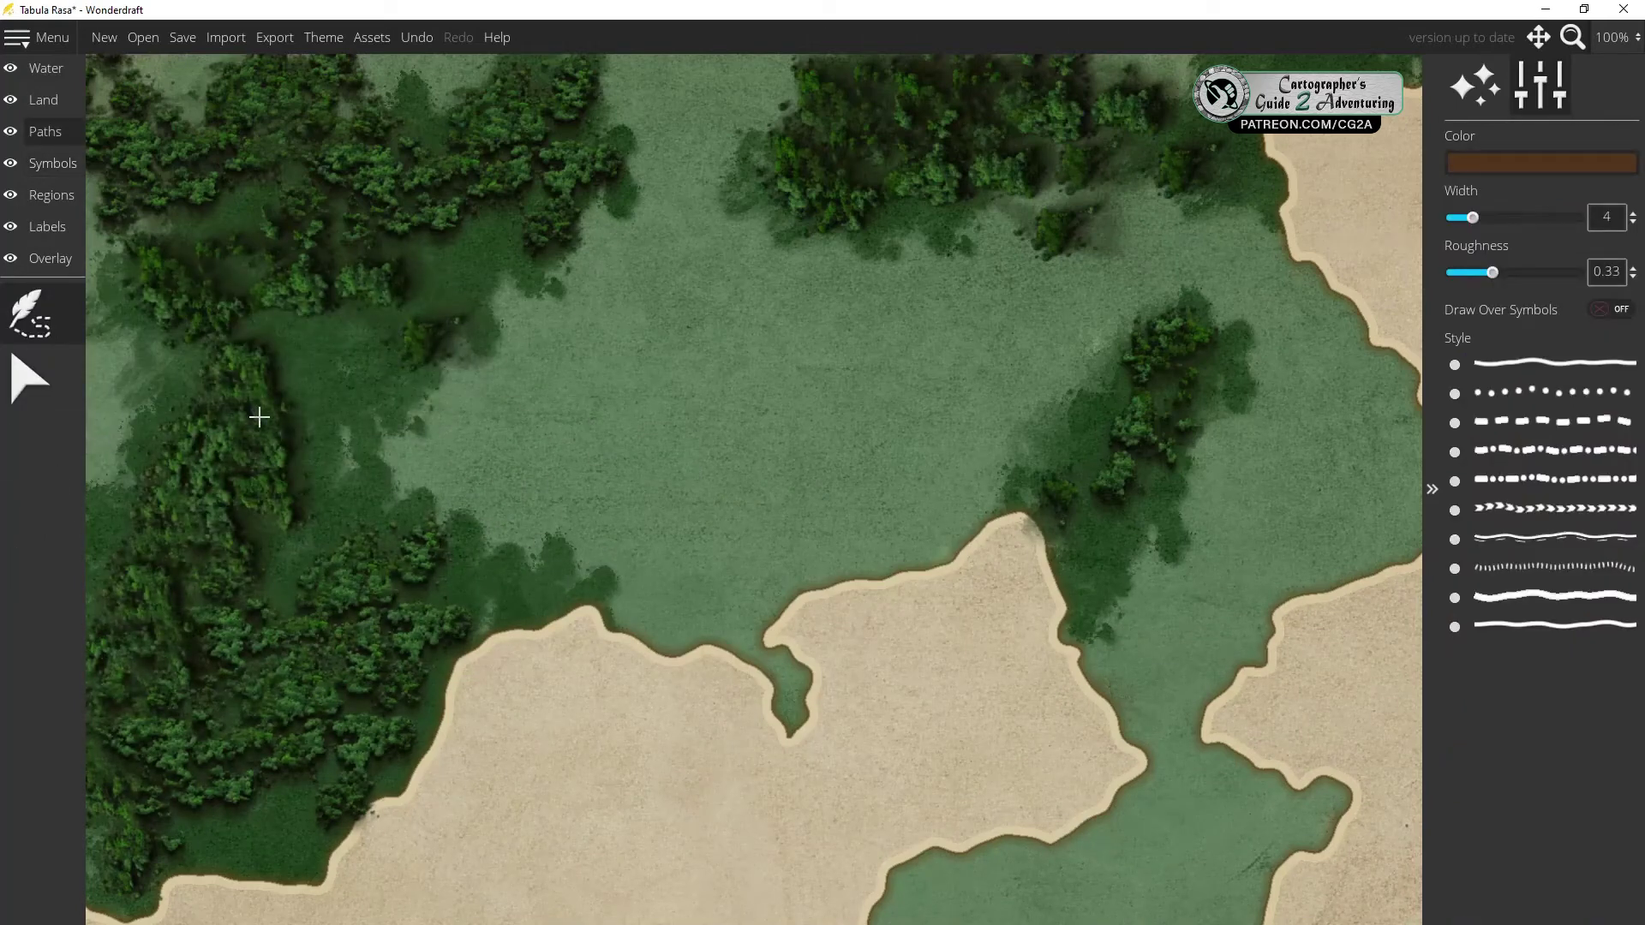
{"action": "scroll", "coordinate": [266, 426], "scroll_direction": "down", "scroll_amount": 1}
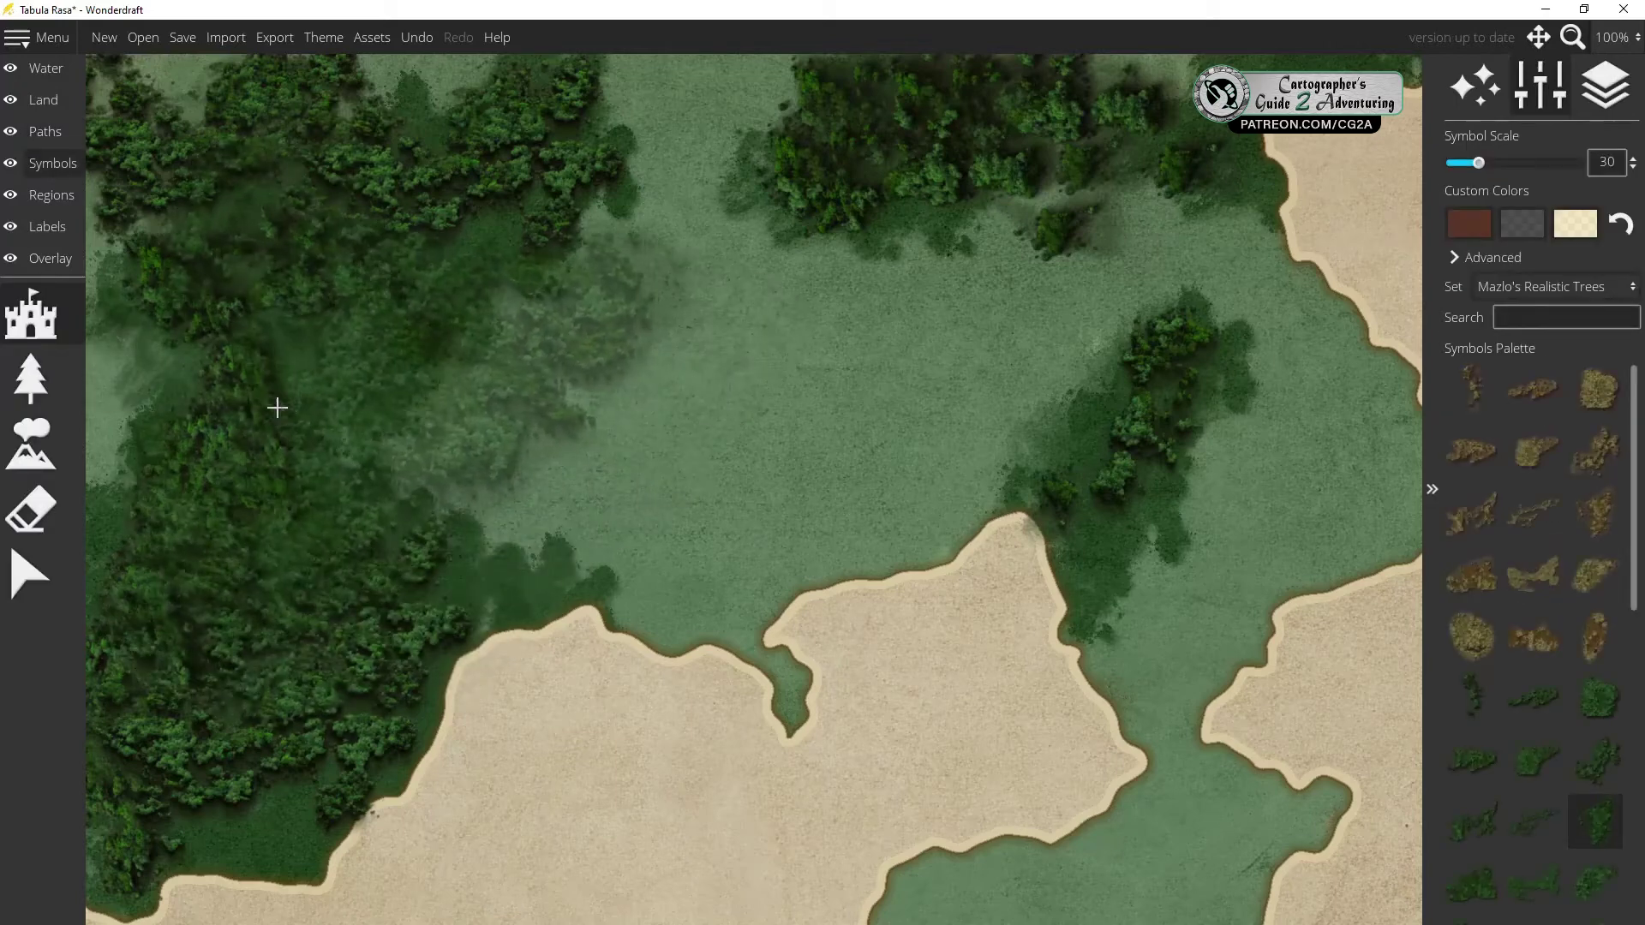
{"action": "scroll", "coordinate": [272, 407], "scroll_direction": "down", "scroll_amount": 5}
{"action": "scroll", "coordinate": [275, 385], "scroll_direction": "down", "scroll_amount": 5}
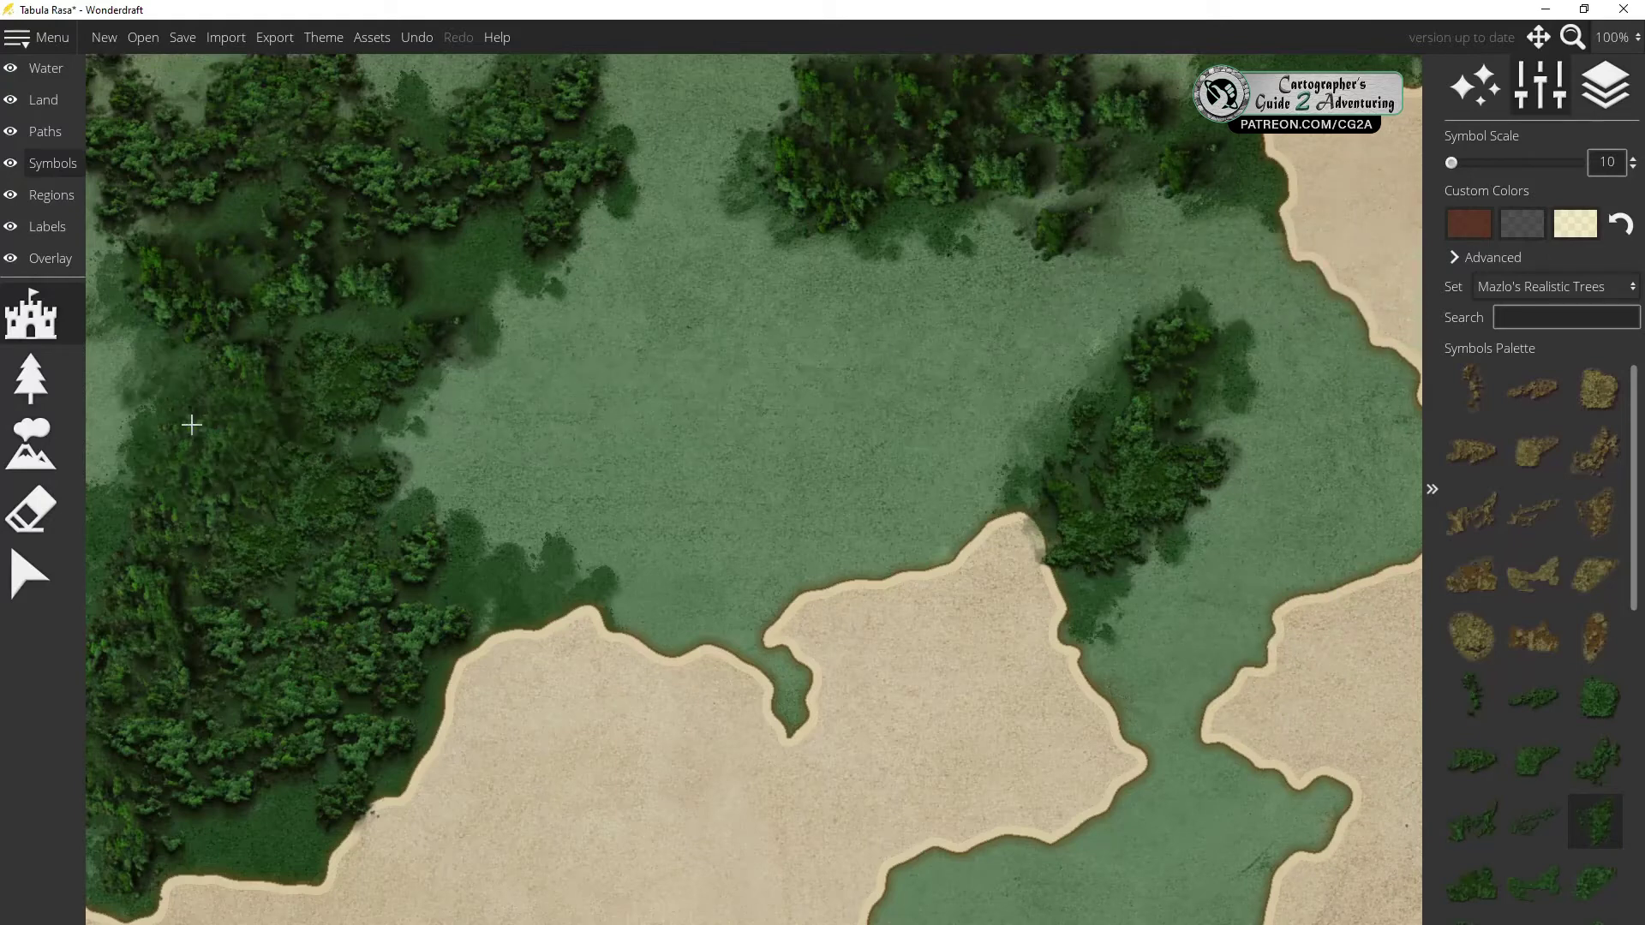
Stamp a small greyish-brown field patch in the central clearing with the ploughed-field ground brush at size 59
{"action": "key", "text": "2"}
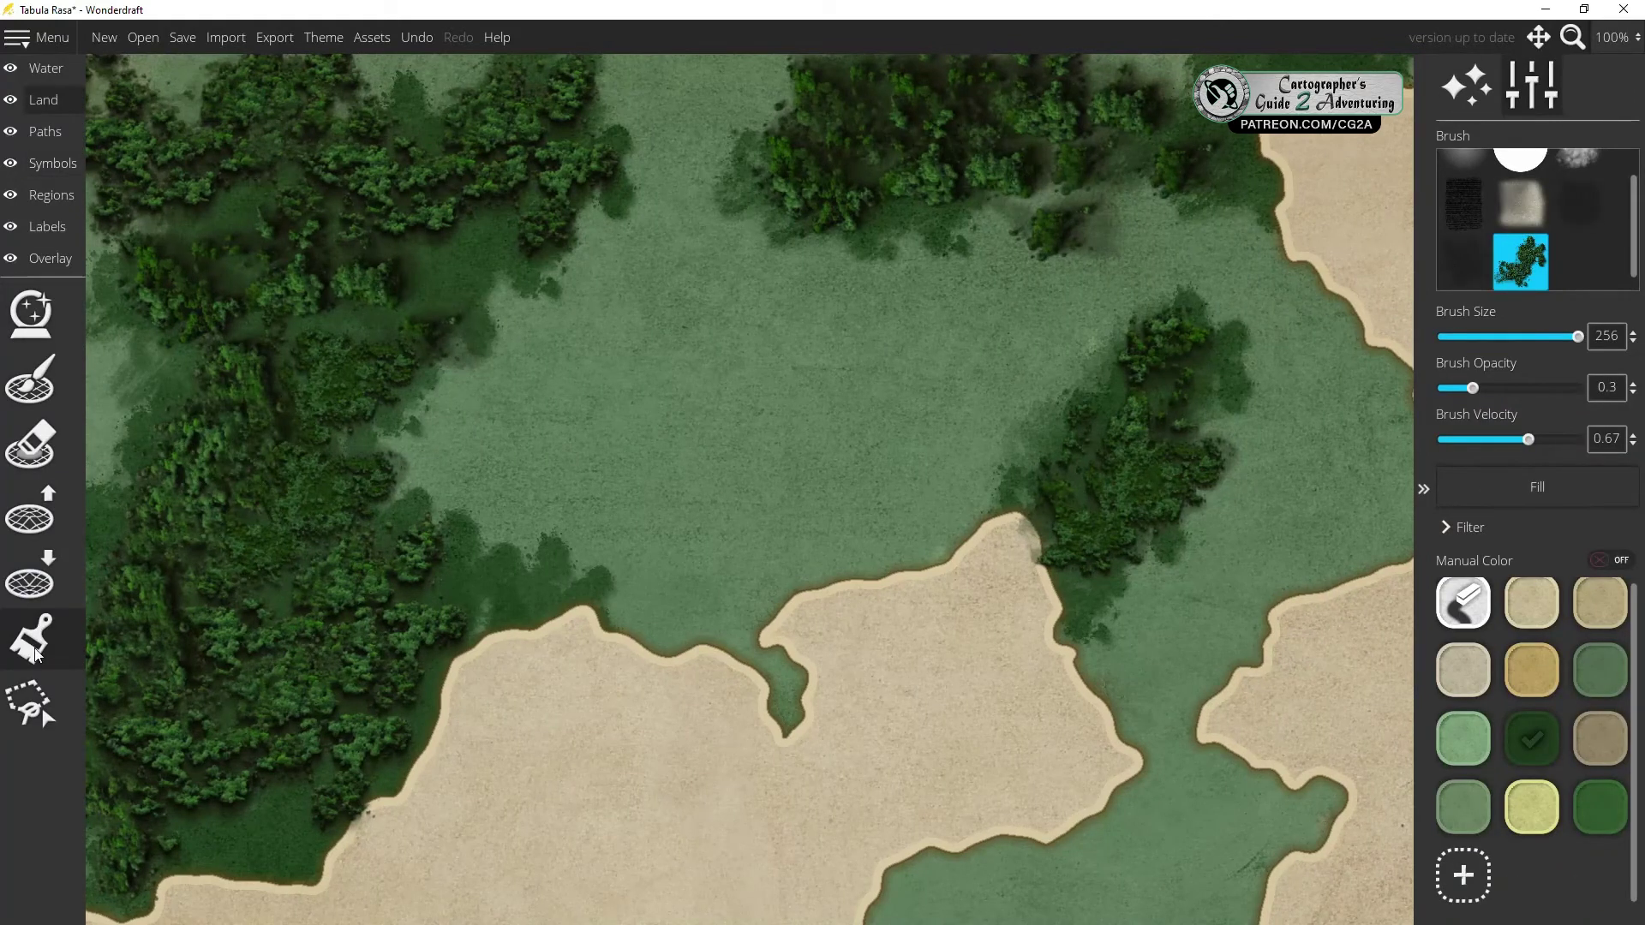
{"action": "left_click", "coordinate": [1463, 203]}
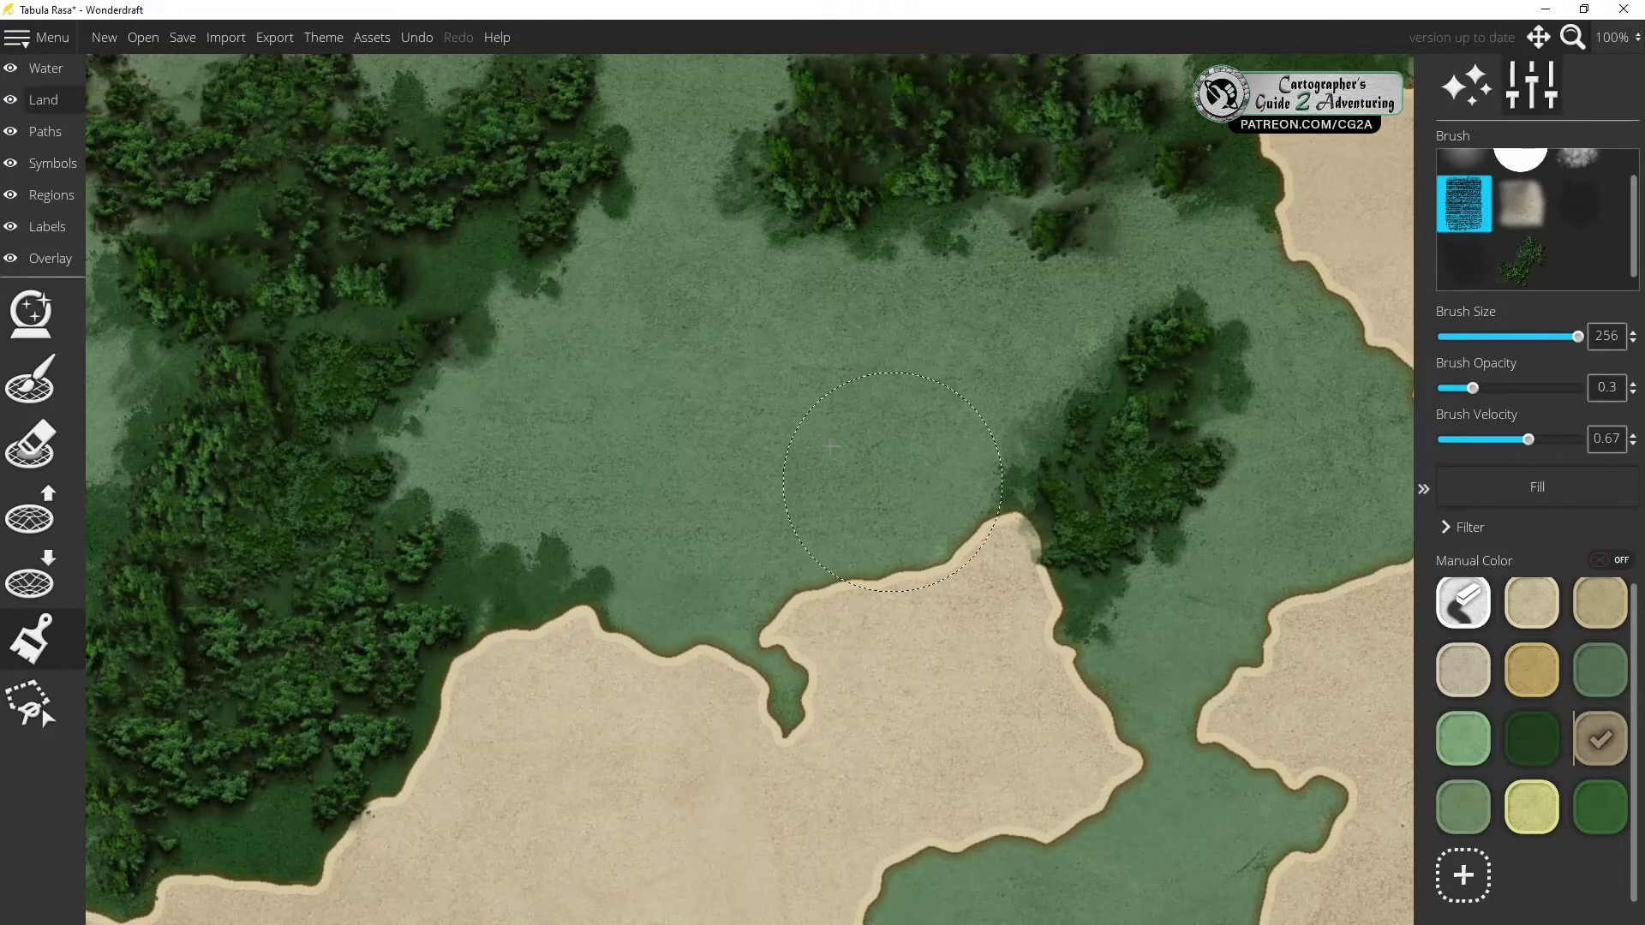
{"action": "scroll", "coordinate": [654, 351], "scroll_direction": "down", "scroll_amount": 2}
{"action": "scroll", "coordinate": [654, 352], "scroll_direction": "down", "scroll_amount": 4}
{"action": "left_click_drag", "start_coordinate": [1482, 336], "coordinate": [1473, 336]}
{"action": "left_click", "coordinate": [669, 399]}
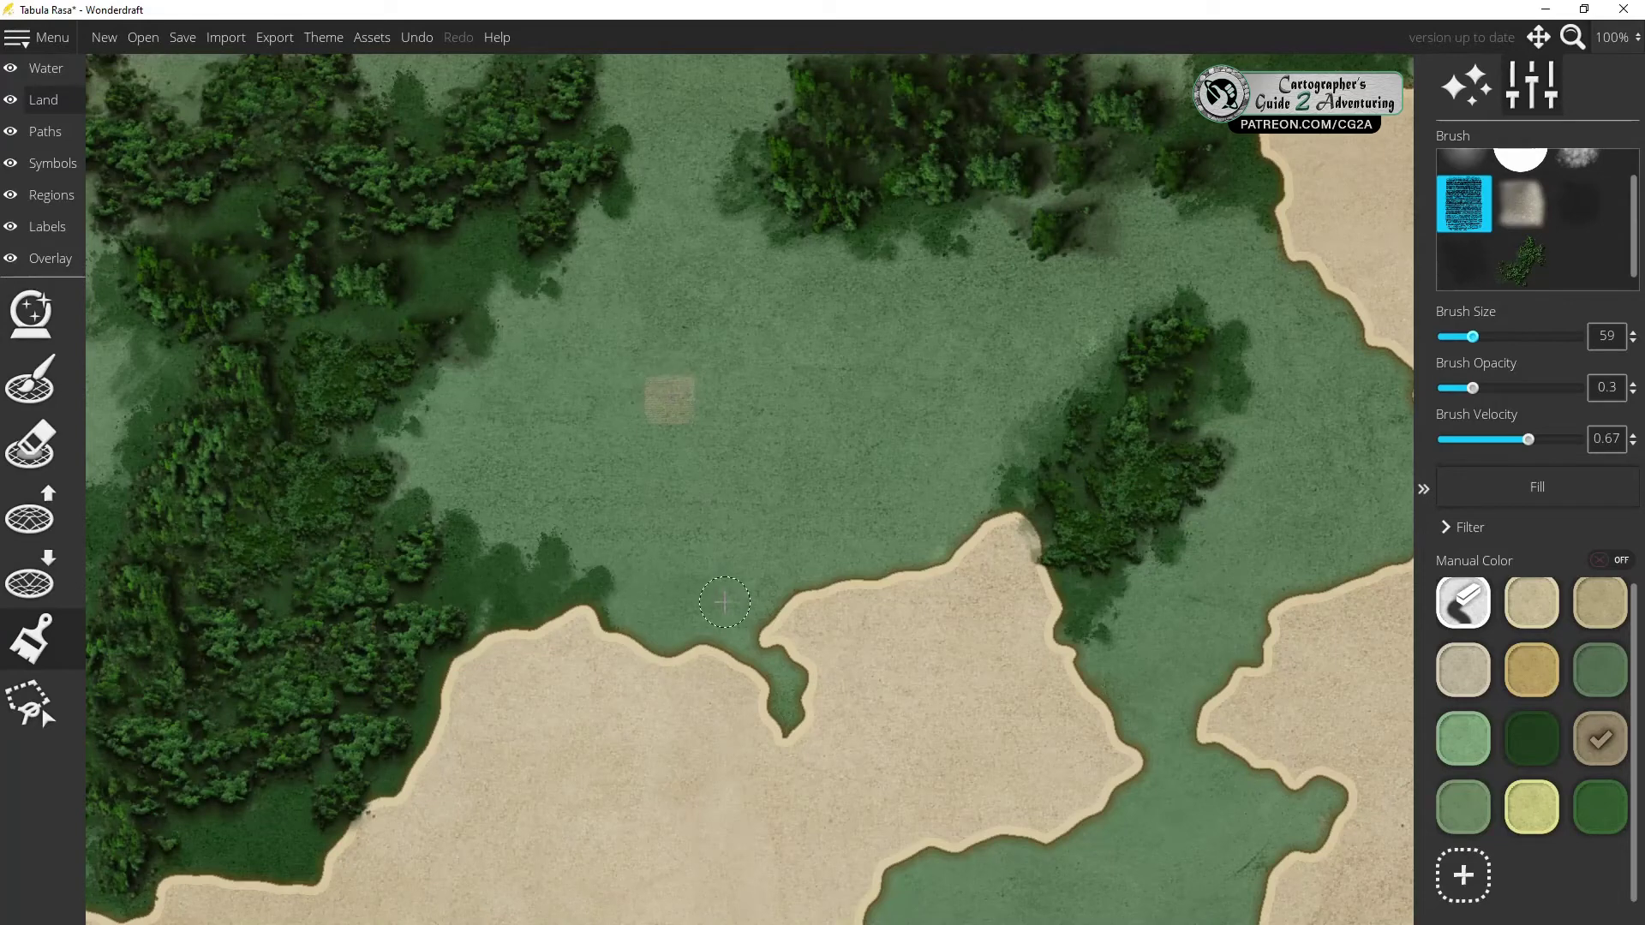
Stamp more greyish-brown ploughed-field patches at size 59 around the first one, extending it north, south and east into two adjoining columns
{"action": "left_click", "coordinate": [669, 446]}
{"action": "left_click", "coordinate": [671, 494]}
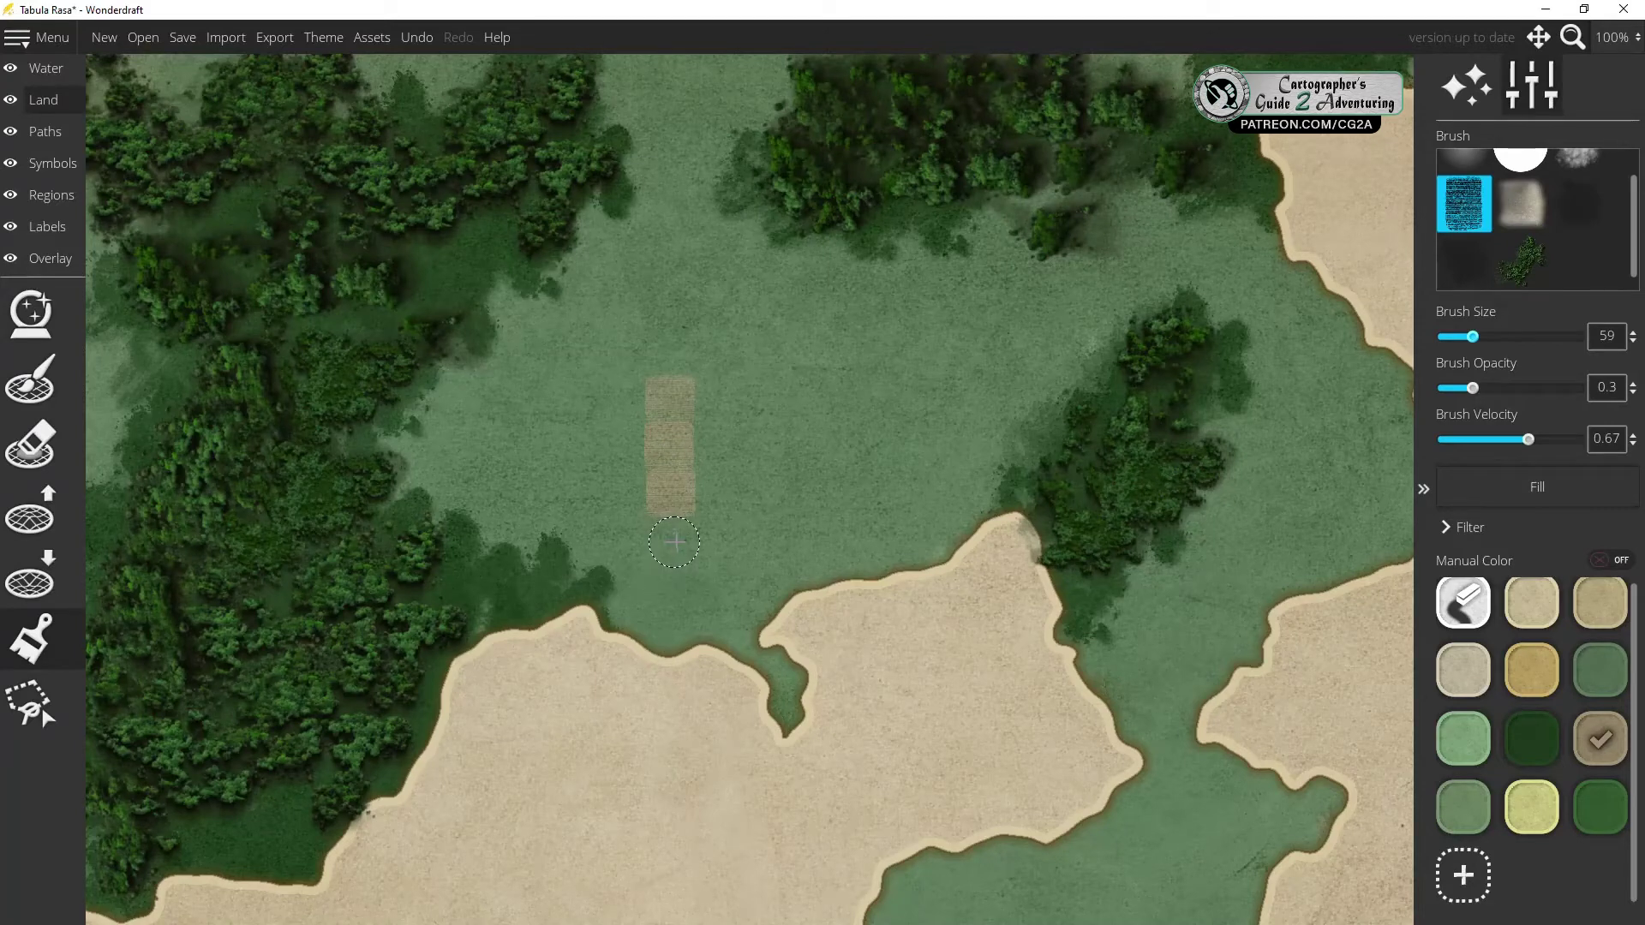
{"action": "left_click", "coordinate": [692, 538]}
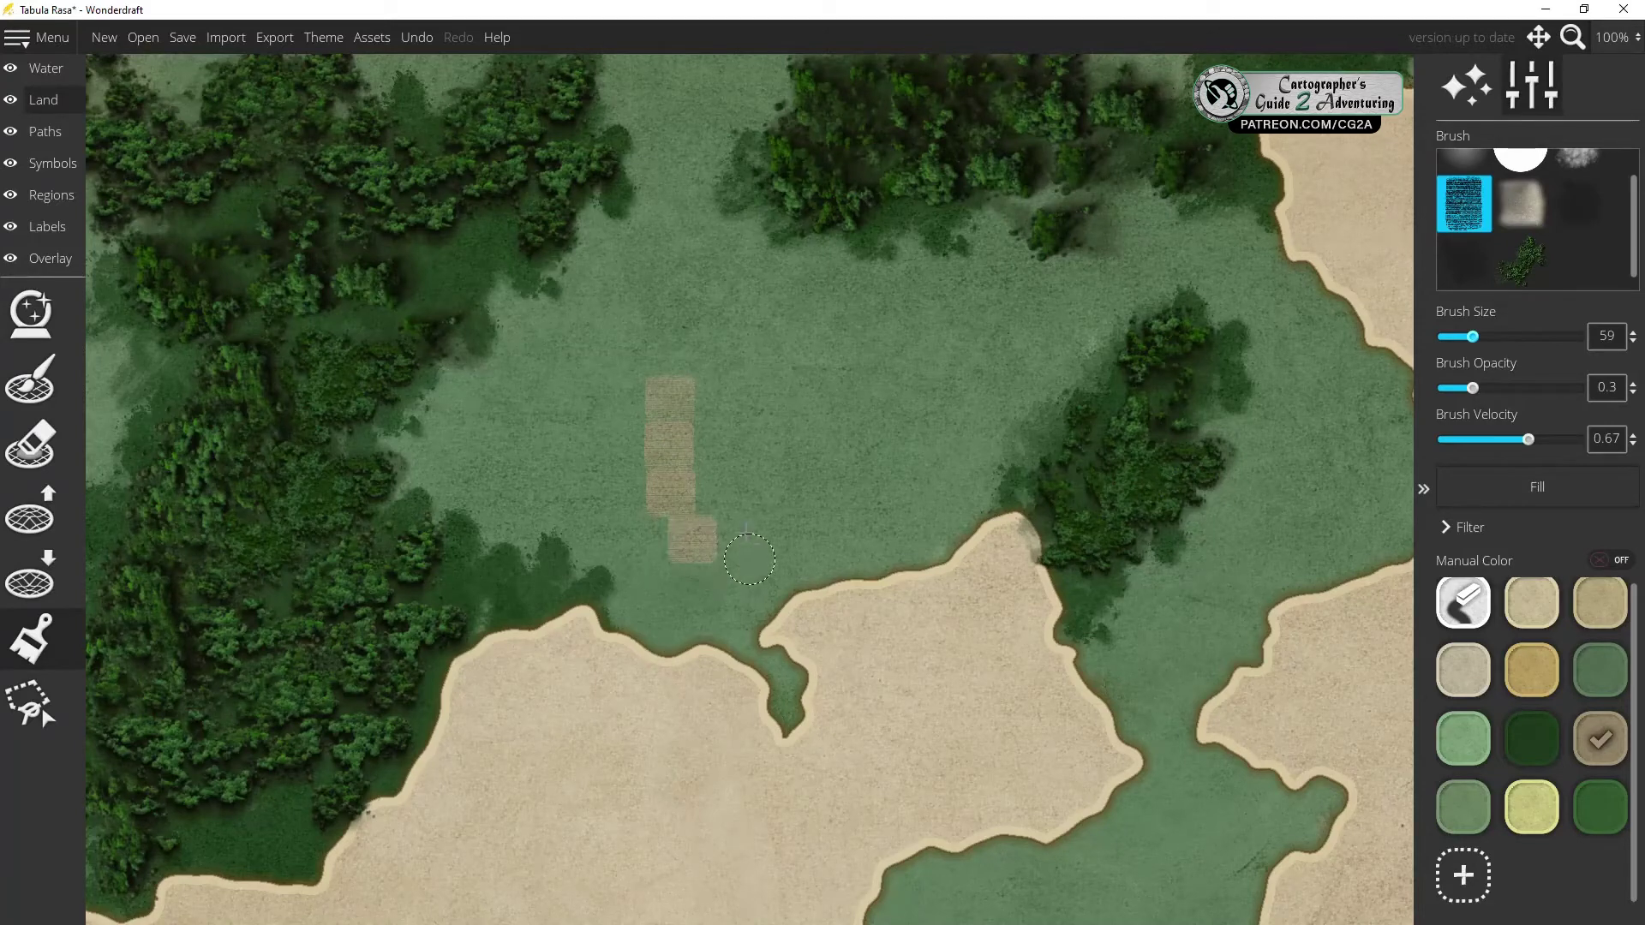
{"action": "left_click", "coordinate": [720, 396]}
{"action": "left_click", "coordinate": [717, 346]}
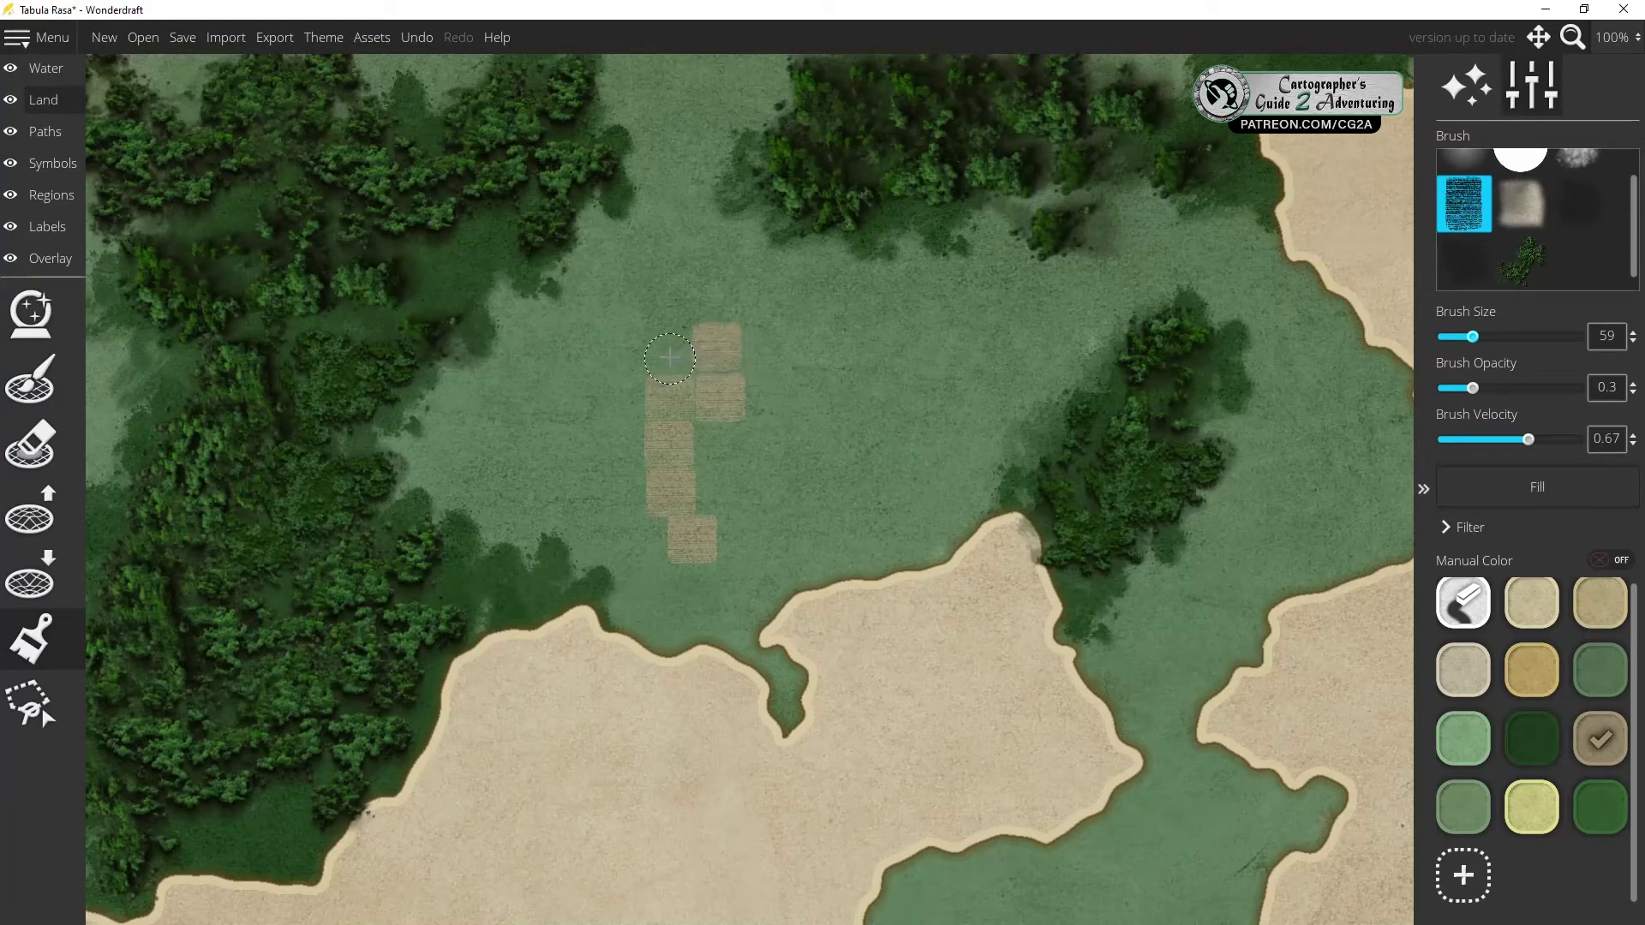
{"action": "left_click", "coordinate": [665, 349]}
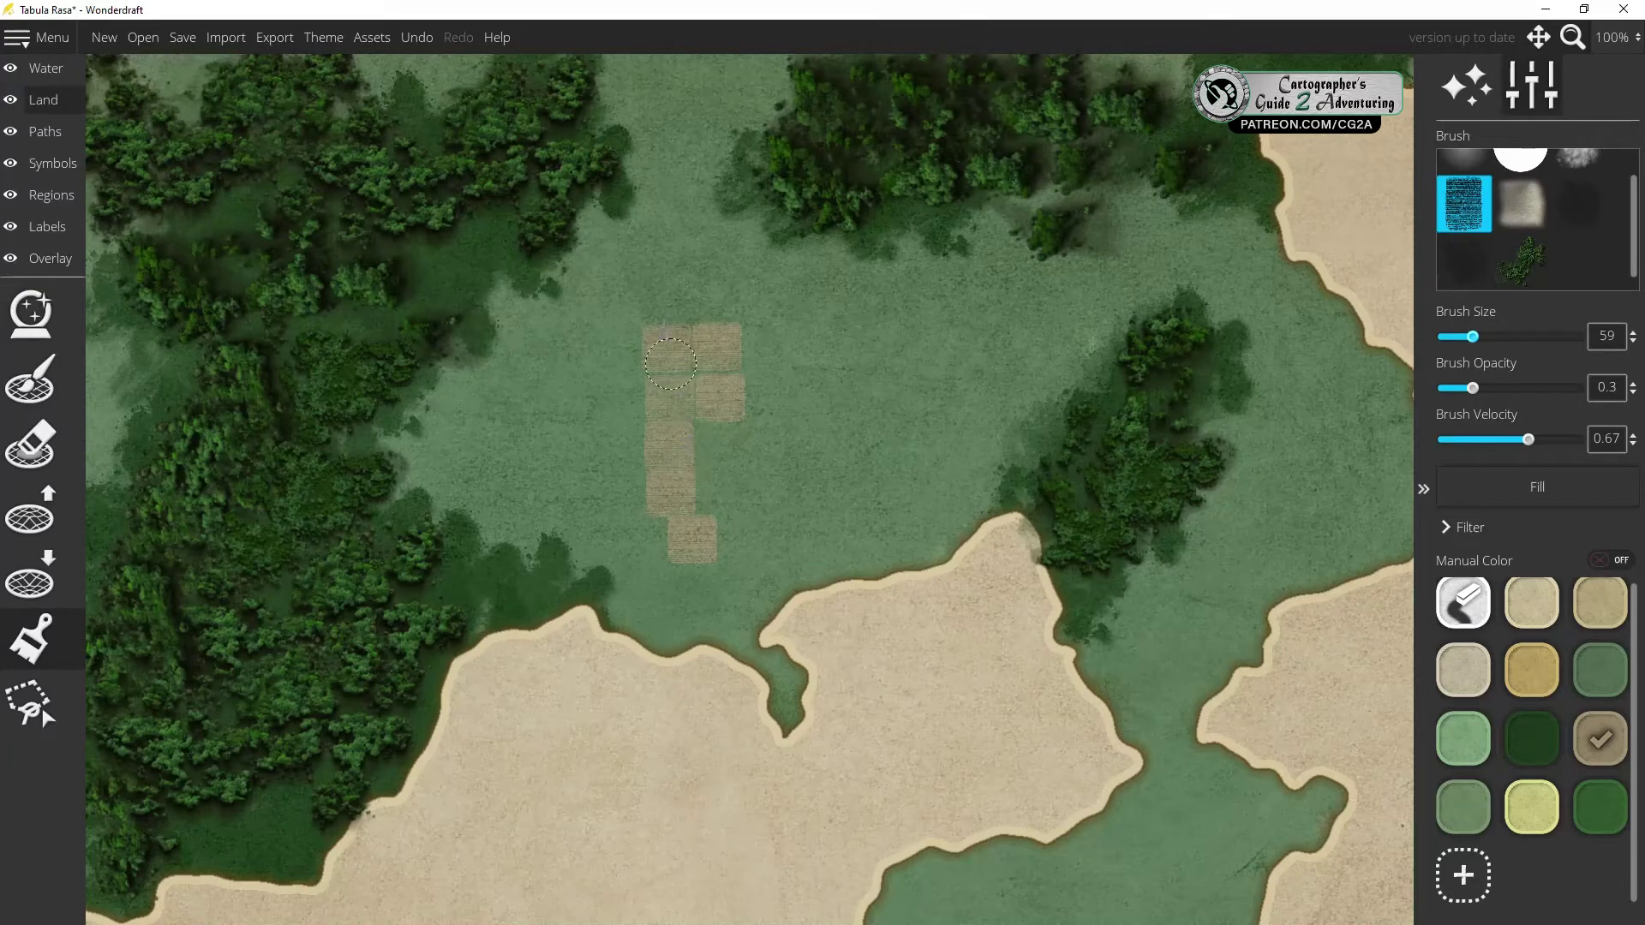
{"action": "left_click", "coordinate": [665, 298]}
{"action": "left_click", "coordinate": [715, 299]}
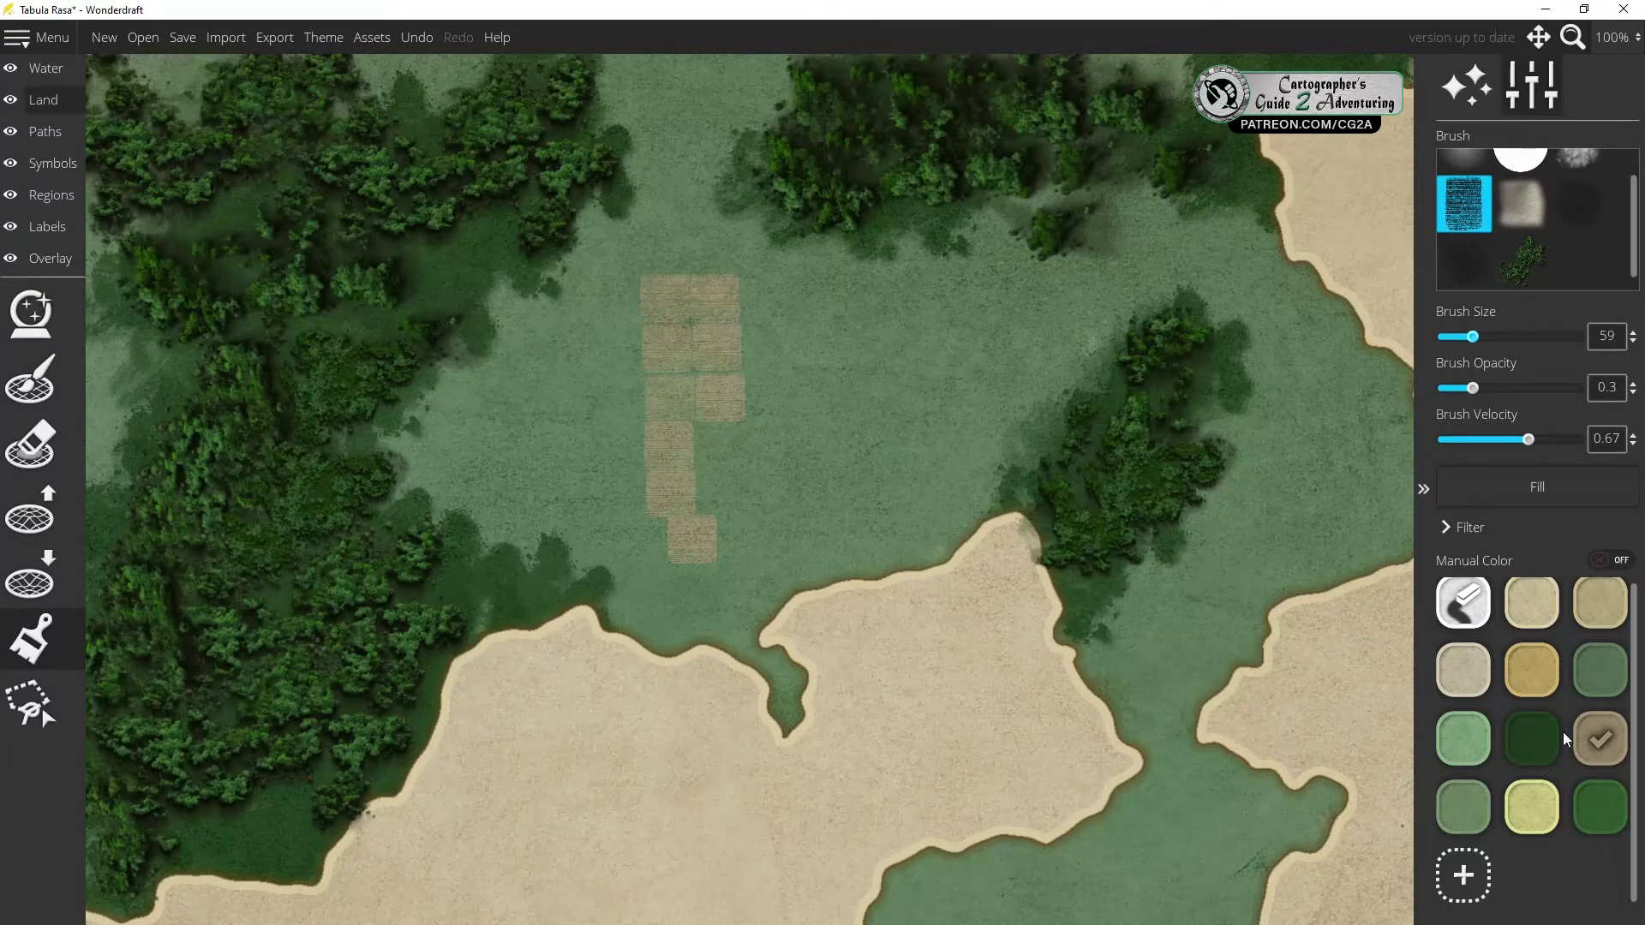
Stamp dark green field texture at brush size 51 over the northwesternmost field patch
{"action": "left_click", "coordinate": [1546, 745]}
{"action": "scroll", "coordinate": [670, 305], "scroll_direction": "down", "scroll_amount": 8}
{"action": "left_click", "coordinate": [664, 297]}
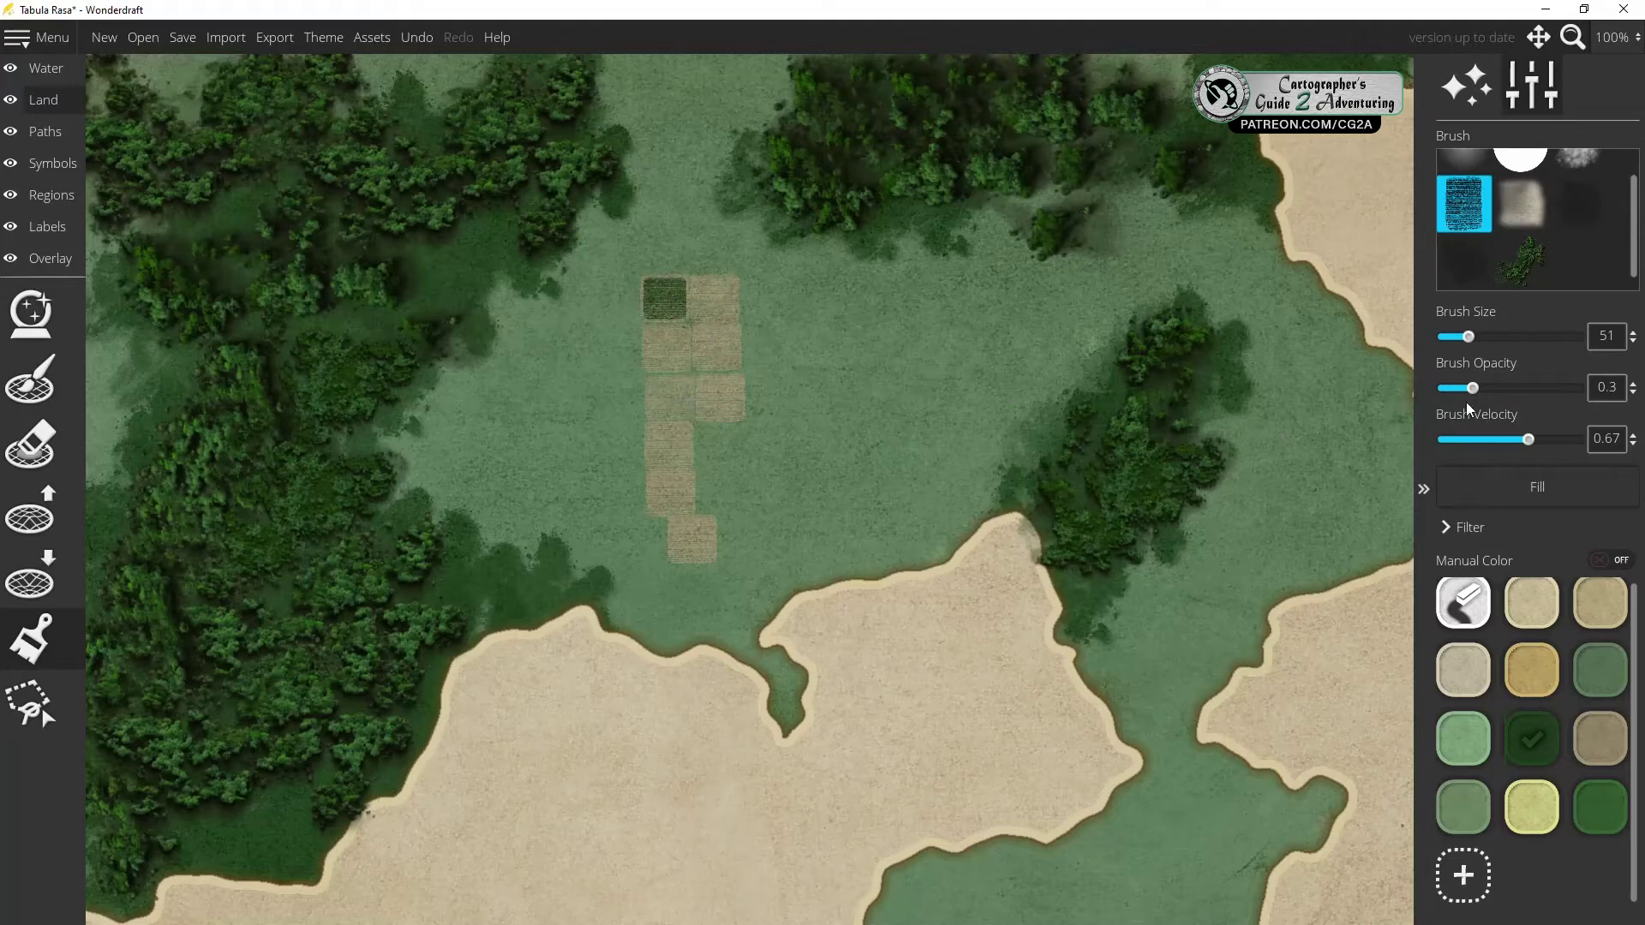
Tint the northeastern field patch and both second-row patches dark green at brush opacity 0.15 and velocity 0.37
{"action": "left_click_drag", "start_coordinate": [1471, 395], "coordinate": [1455, 394]}
{"action": "left_click", "coordinate": [712, 298]}
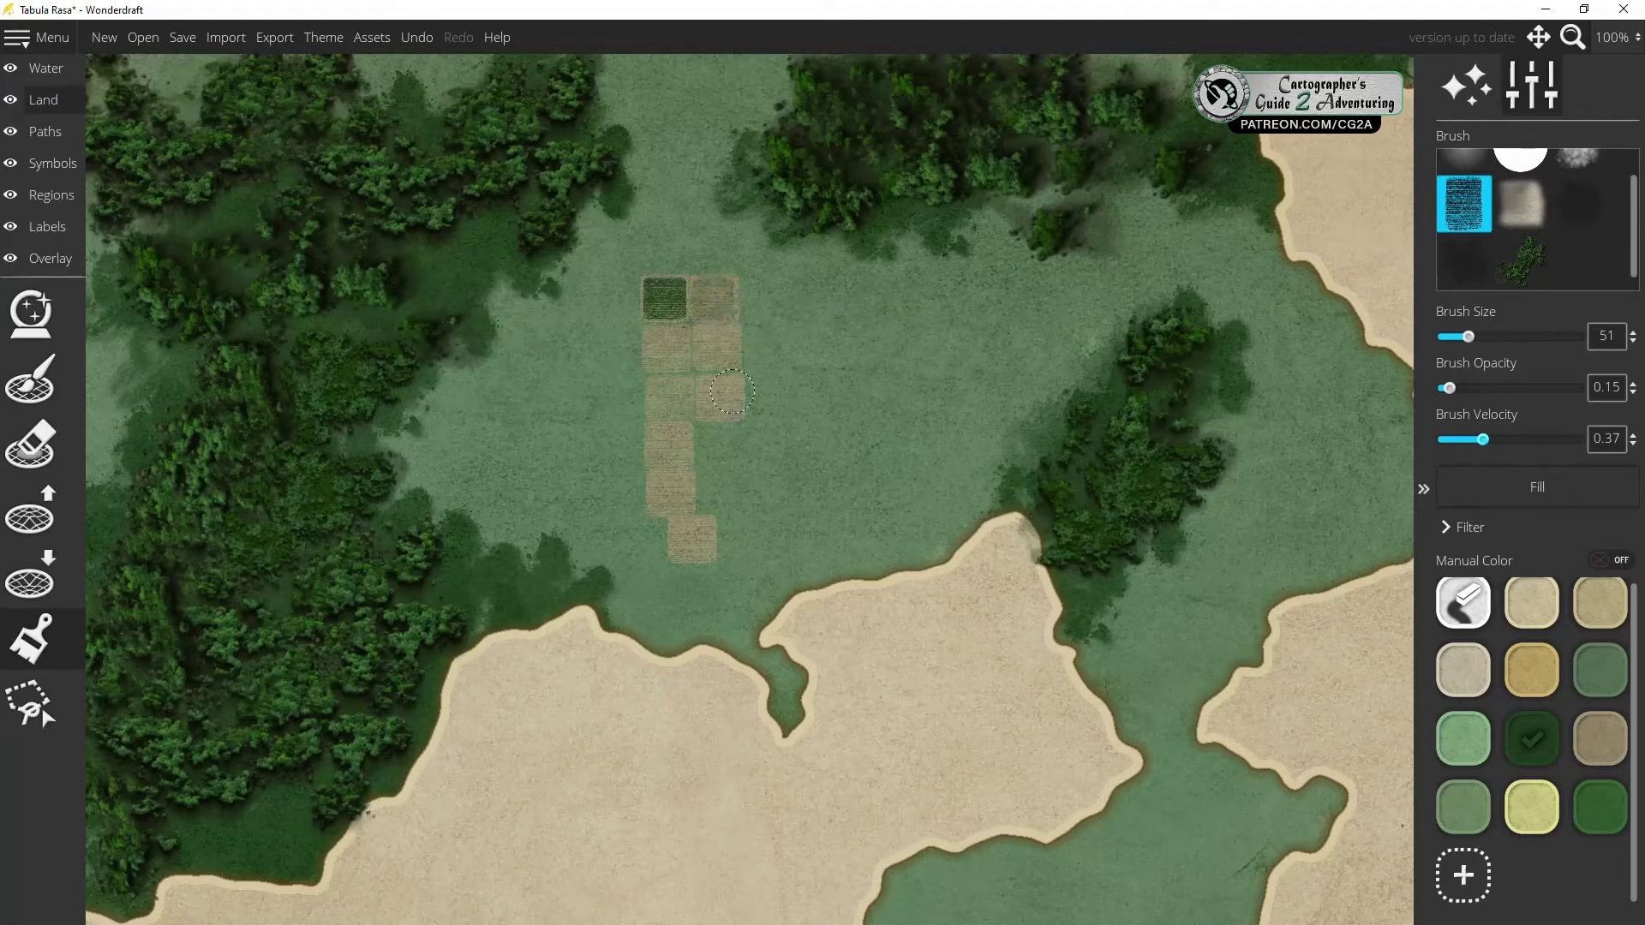
{"action": "left_click", "coordinate": [713, 345]}
{"action": "left_click", "coordinate": [714, 346]}
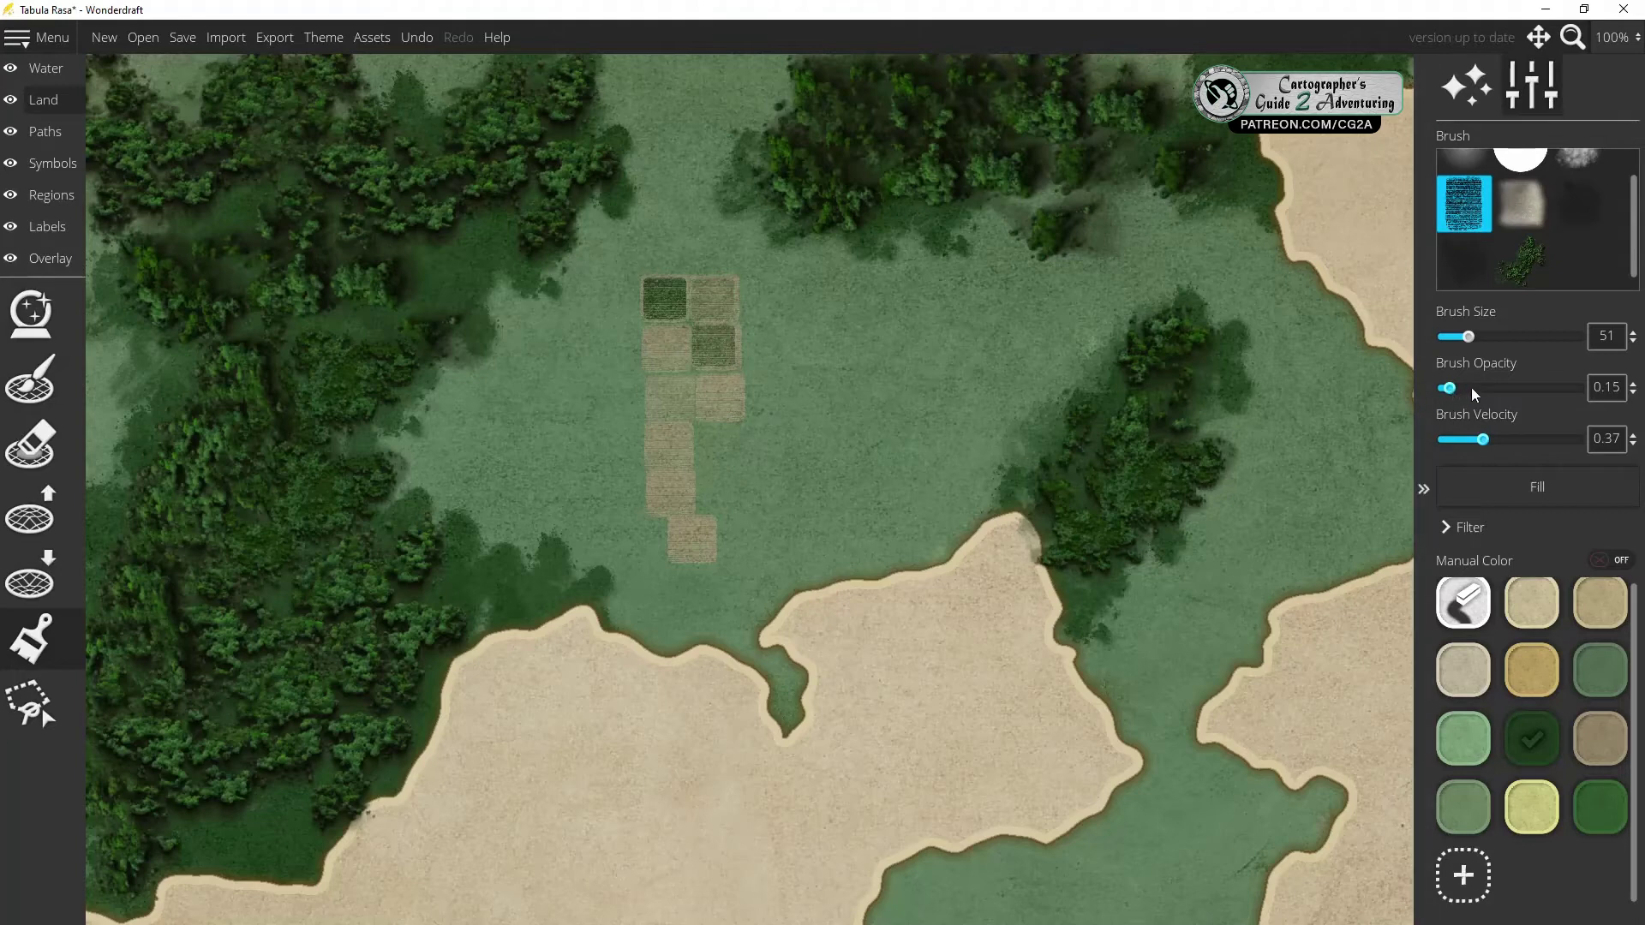
{"action": "left_click", "coordinate": [667, 347]}
{"action": "left_click", "coordinate": [667, 347]}
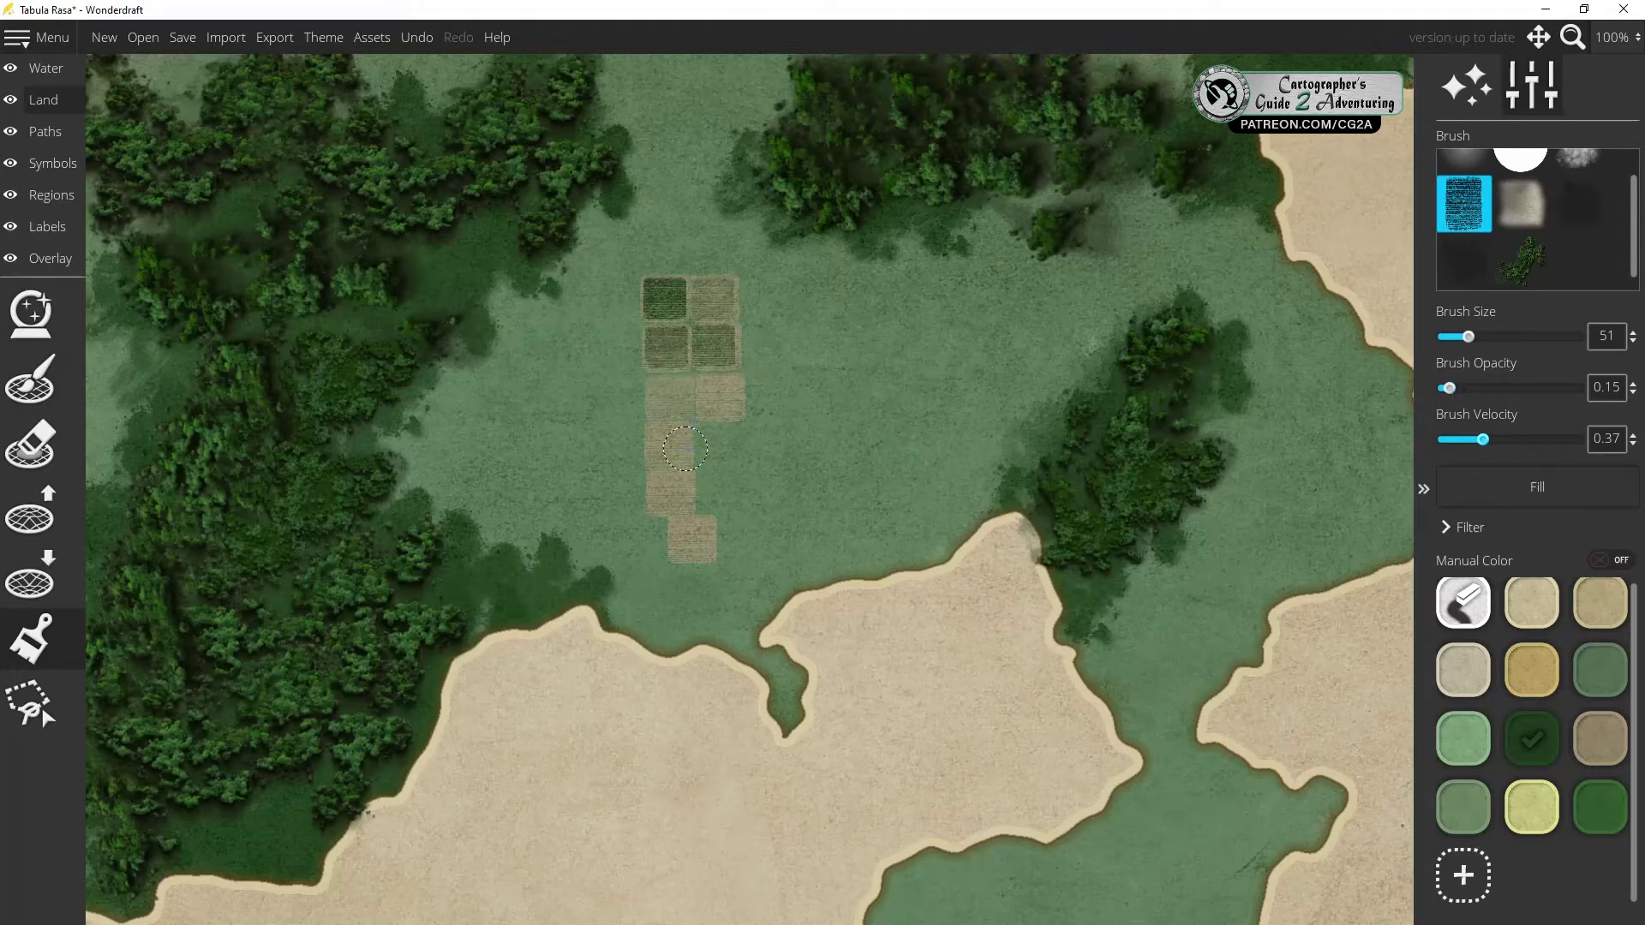
Tint both third-row field patches dark green and darken the northeastern patch further
{"action": "left_click", "coordinate": [668, 395]}
{"action": "left_click", "coordinate": [669, 395]}
{"action": "left_click", "coordinate": [715, 383]}
{"action": "left_click", "coordinate": [716, 399]}
{"action": "left_click", "coordinate": [713, 317]}
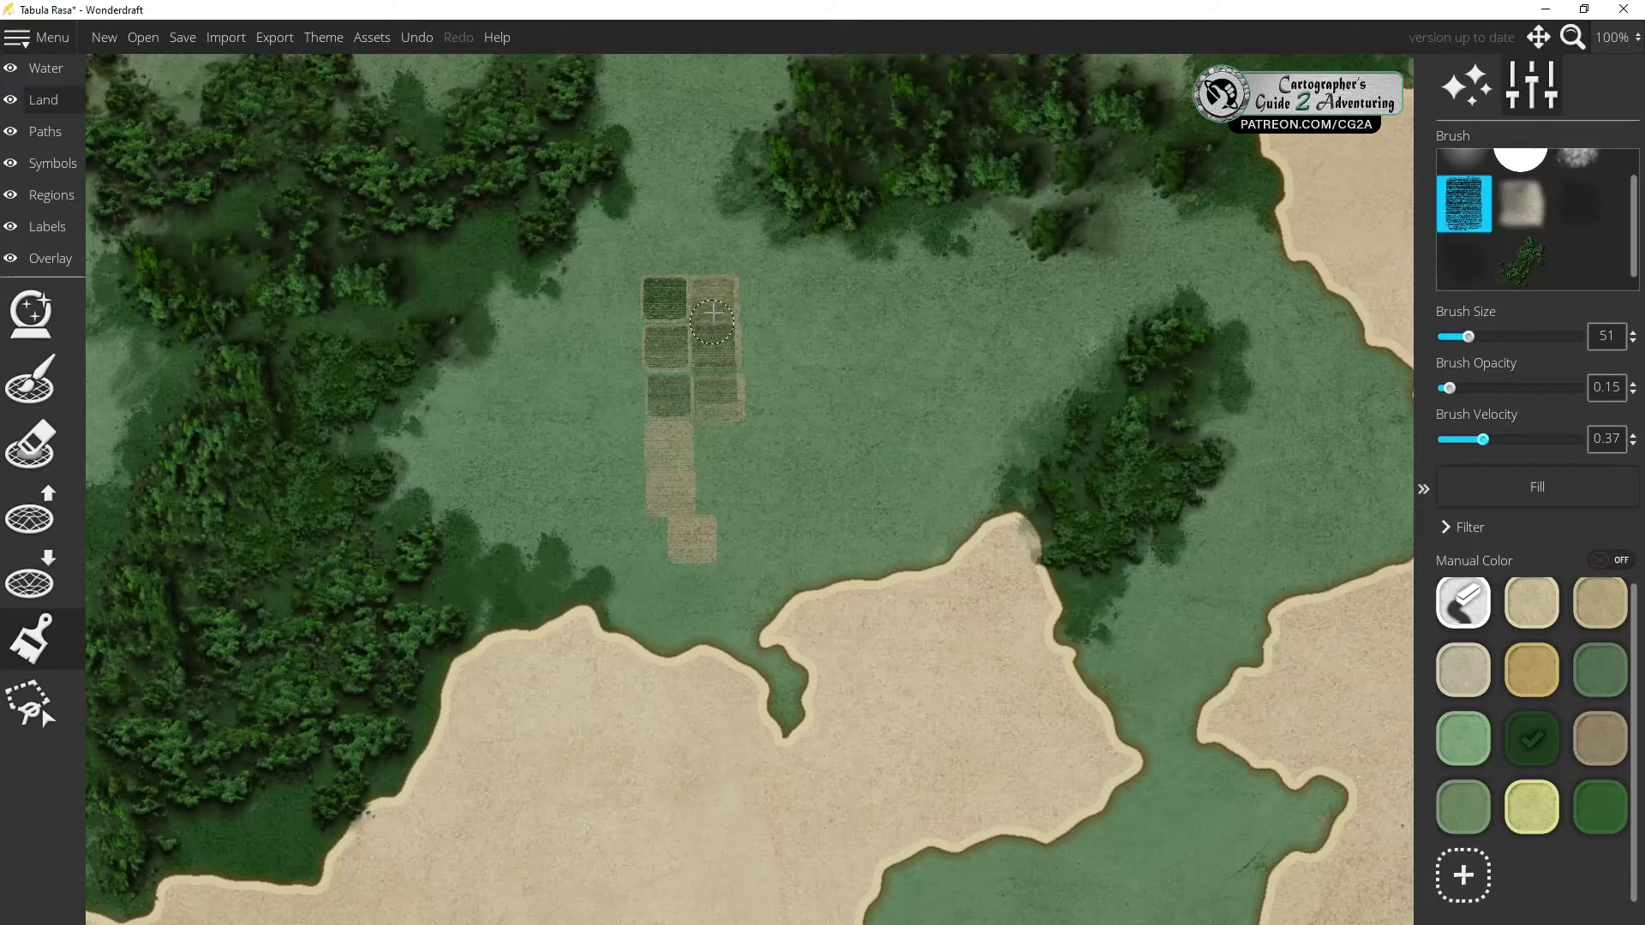
{"action": "left_click", "coordinate": [713, 302]}
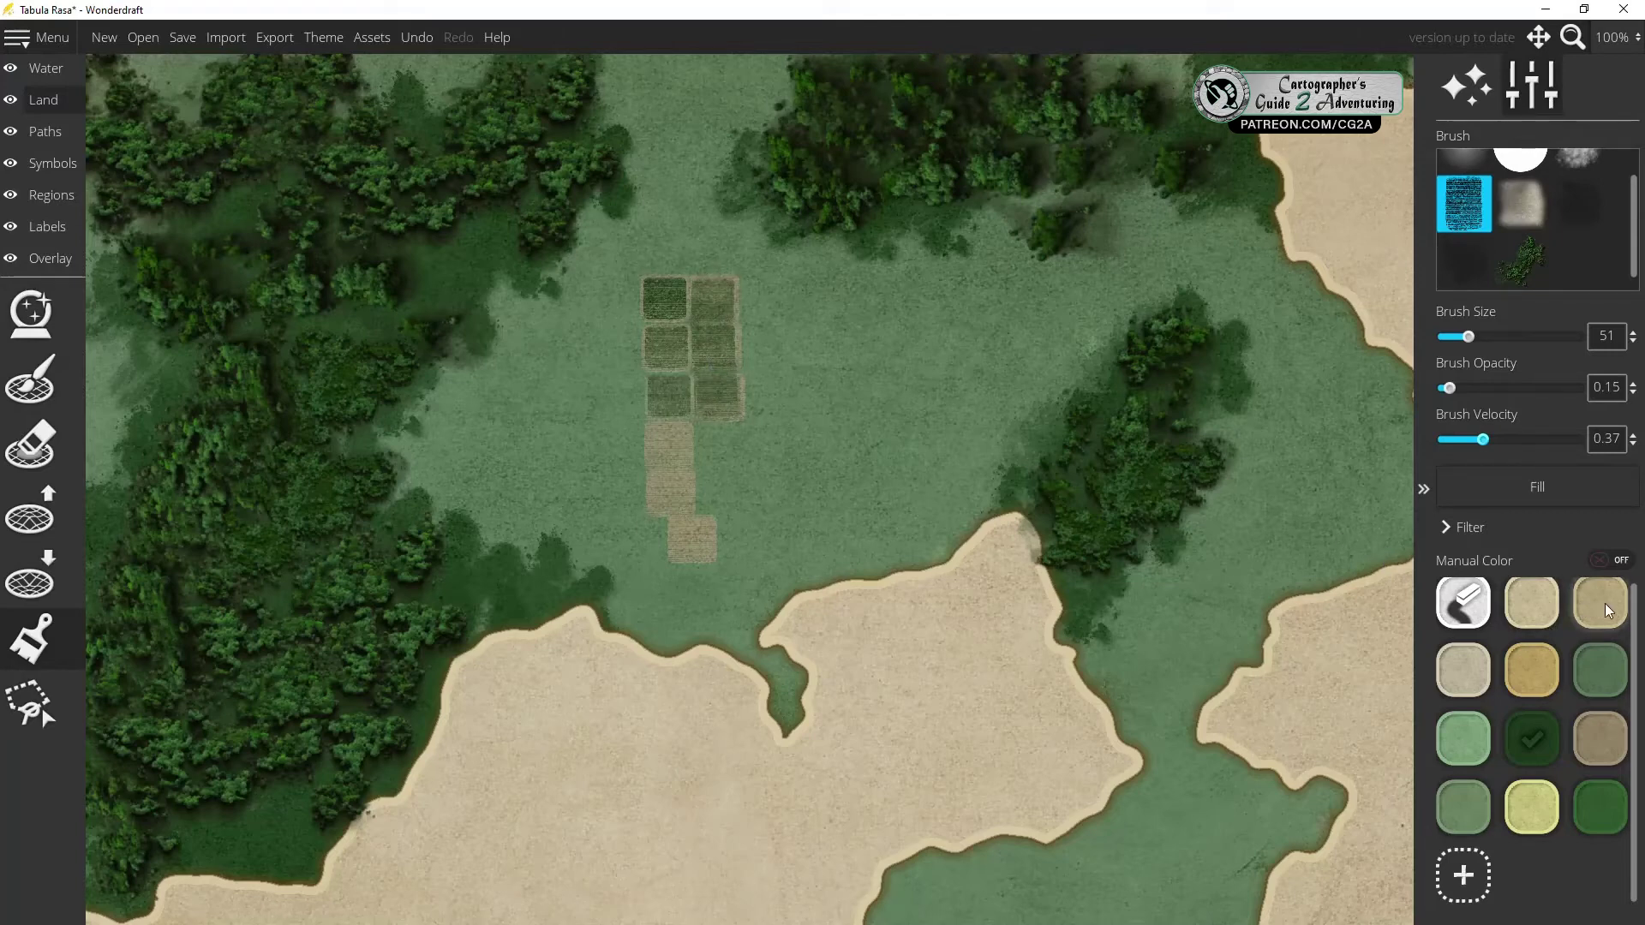
Brush greyish-brown over the eastern field column, then dark green over that column and the three southern patches
{"action": "left_click", "coordinate": [1609, 720]}
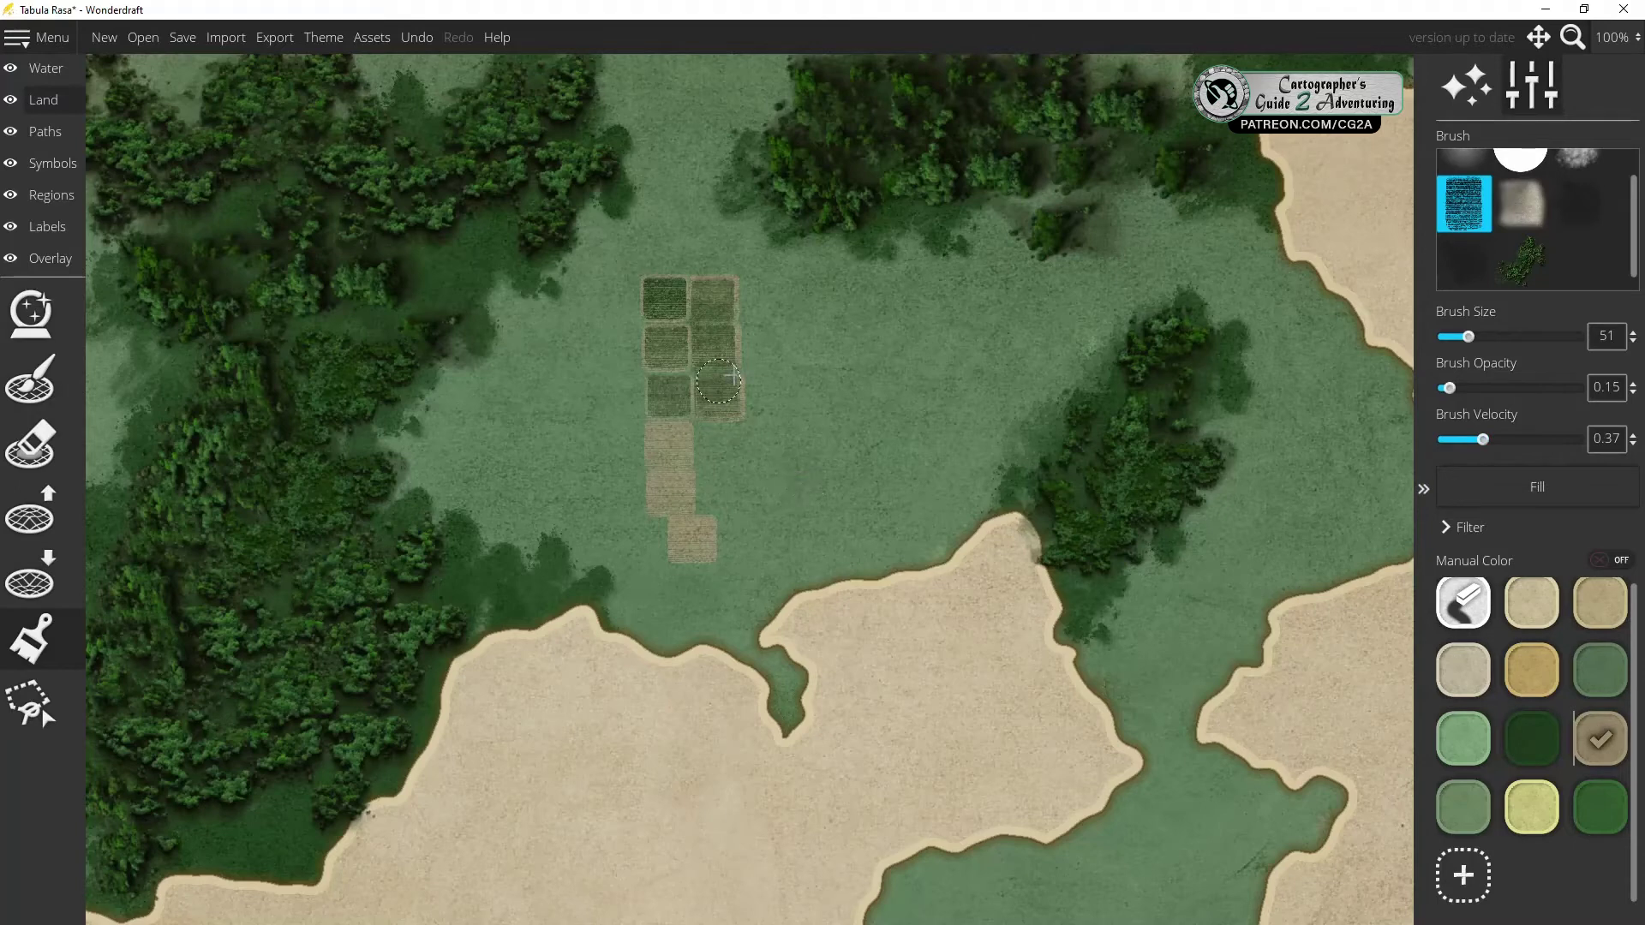
{"action": "left_click_drag", "start_coordinate": [718, 376], "coordinate": [725, 440]}
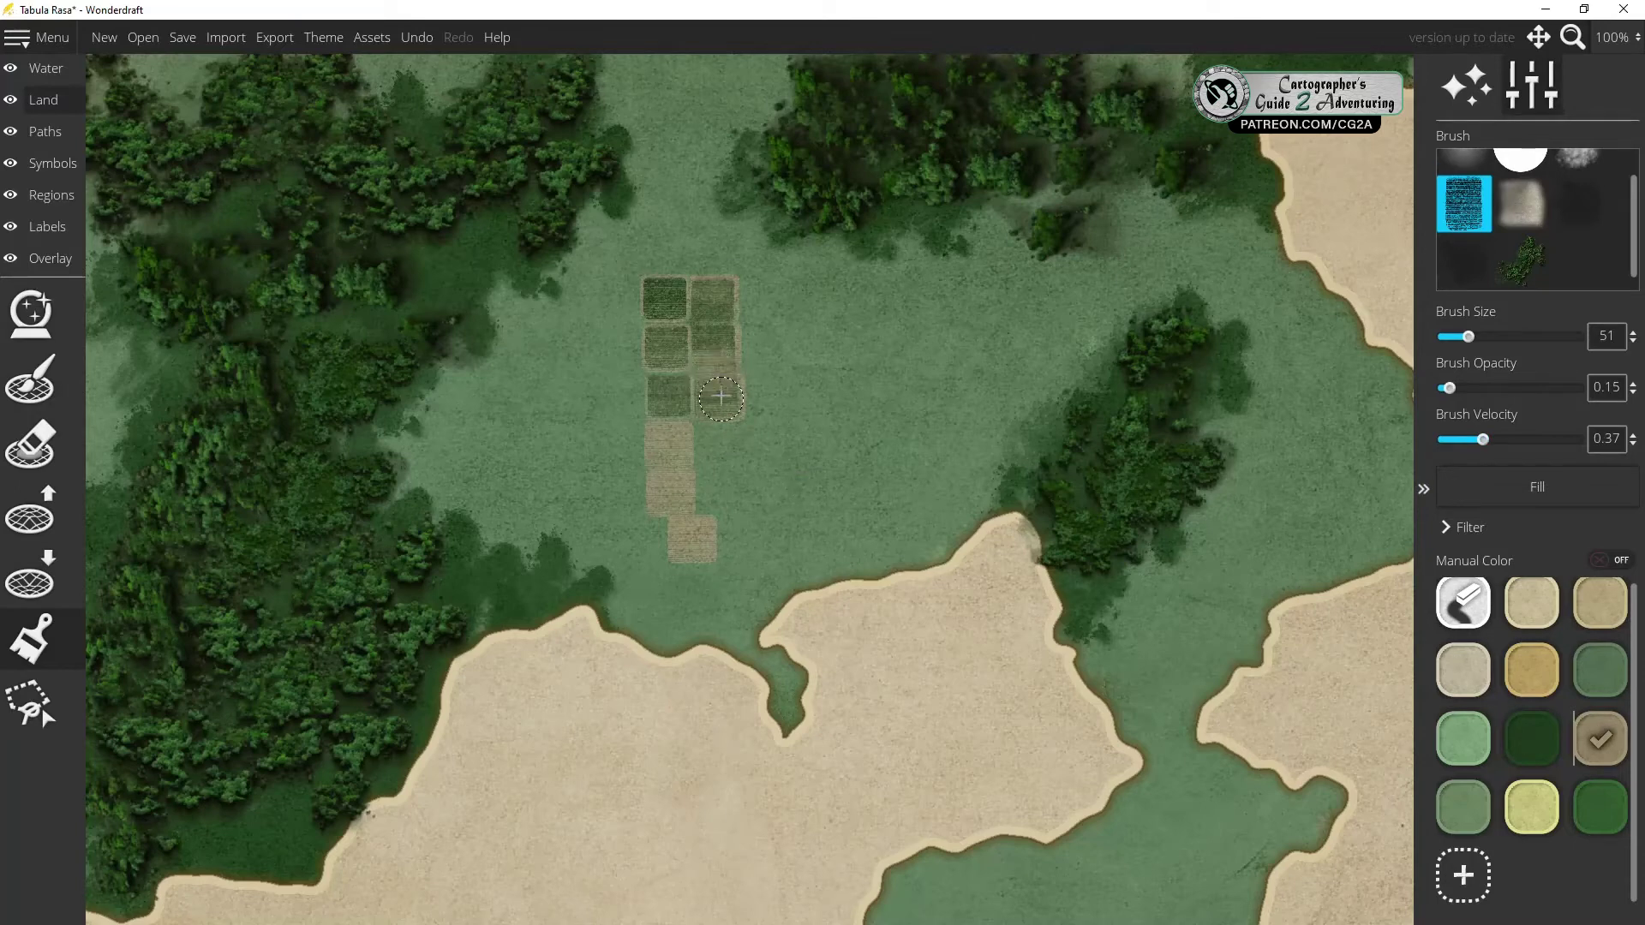
{"action": "left_click_drag", "start_coordinate": [722, 381], "coordinate": [780, 532]}
{"action": "left_click", "coordinate": [1532, 737]}
{"action": "mouse_move", "coordinate": [712, 373]}
{"action": "left_mouse_down"}
{"action": "mouse_move", "coordinate": [710, 416]}
{"action": "mouse_move", "coordinate": [711, 362]}
{"action": "mouse_move", "coordinate": [693, 442]}
{"action": "mouse_move", "coordinate": [711, 475]}
{"action": "mouse_move", "coordinate": [705, 408]}
{"action": "mouse_move", "coordinate": [720, 403]}
{"action": "mouse_move", "coordinate": [699, 407]}
{"action": "mouse_move", "coordinate": [752, 423]}
{"action": "mouse_move", "coordinate": [713, 453]}
{"action": "mouse_move", "coordinate": [662, 373]}
{"action": "mouse_move", "coordinate": [692, 538]}
{"action": "left_mouse_up"}
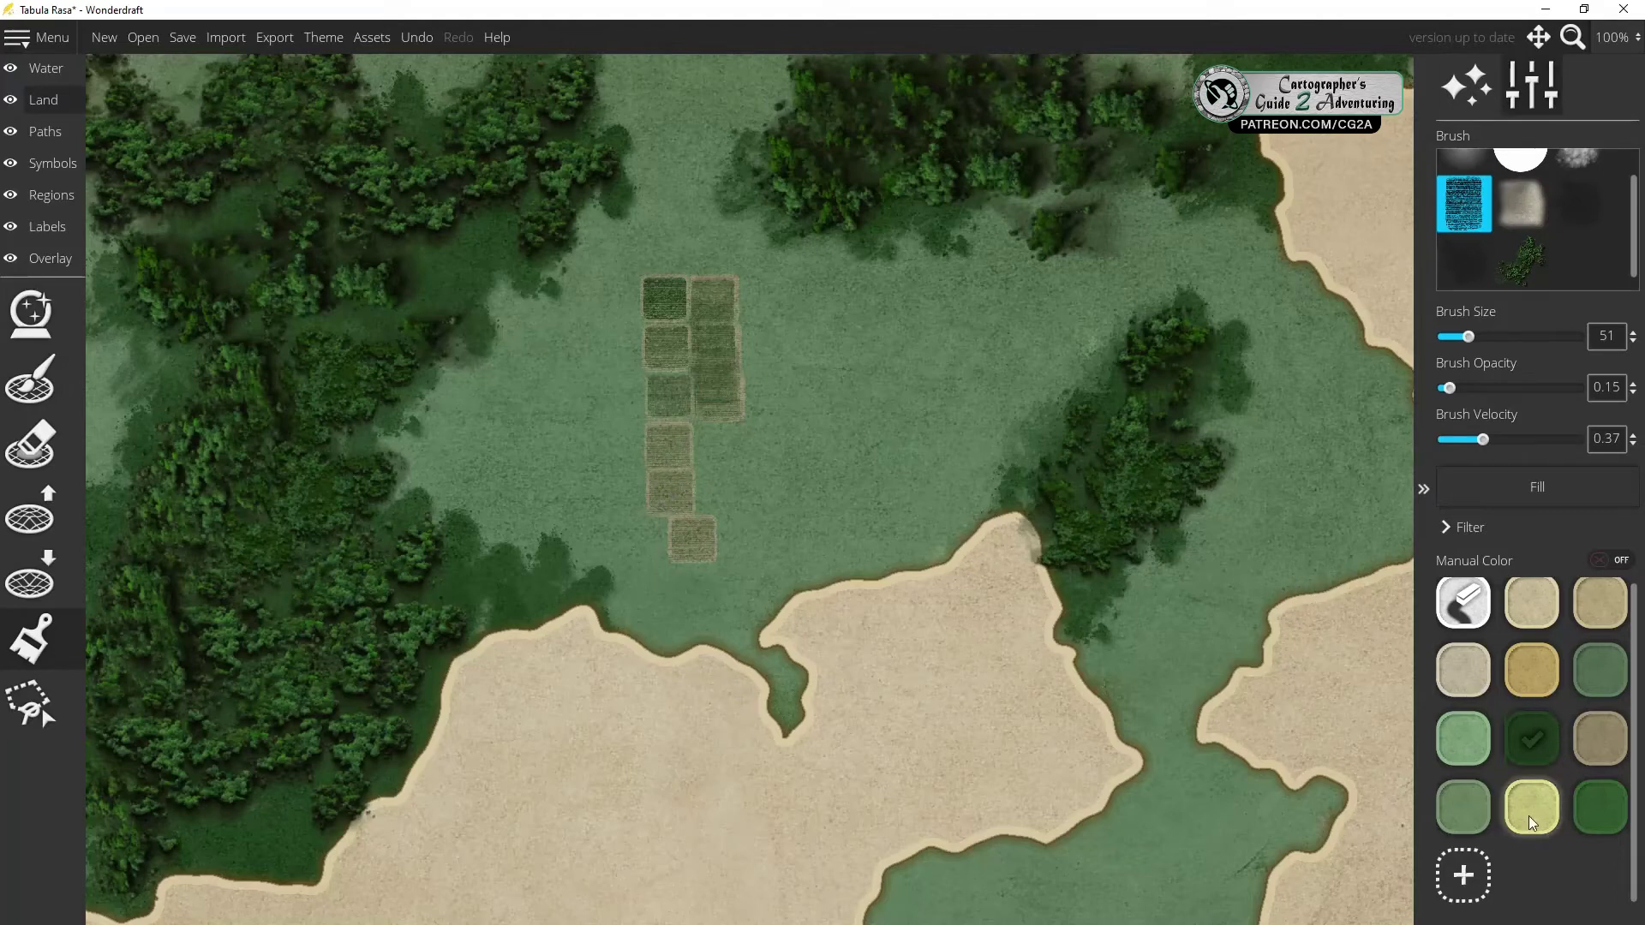
Paint a tall light-brown field strip east of the patches at brush size 67 and choose the pale yellow ground color
{"action": "left_click", "coordinate": [1601, 748]}
{"action": "left_click", "coordinate": [1597, 612]}
{"action": "scroll", "coordinate": [873, 310], "scroll_direction": "up", "scroll_amount": 4}
{"action": "mouse_move", "coordinate": [873, 311]}
{"action": "left_mouse_down"}
{"action": "mouse_move", "coordinate": [881, 424]}
{"action": "mouse_move", "coordinate": [878, 316]}
{"action": "mouse_move", "coordinate": [902, 393]}
{"action": "mouse_move", "coordinate": [872, 304]}
{"action": "mouse_move", "coordinate": [881, 436]}
{"action": "mouse_move", "coordinate": [874, 322]}
{"action": "left_mouse_up"}
{"action": "left_click", "coordinate": [1595, 742]}
{"action": "left_click", "coordinate": [681, 536]}
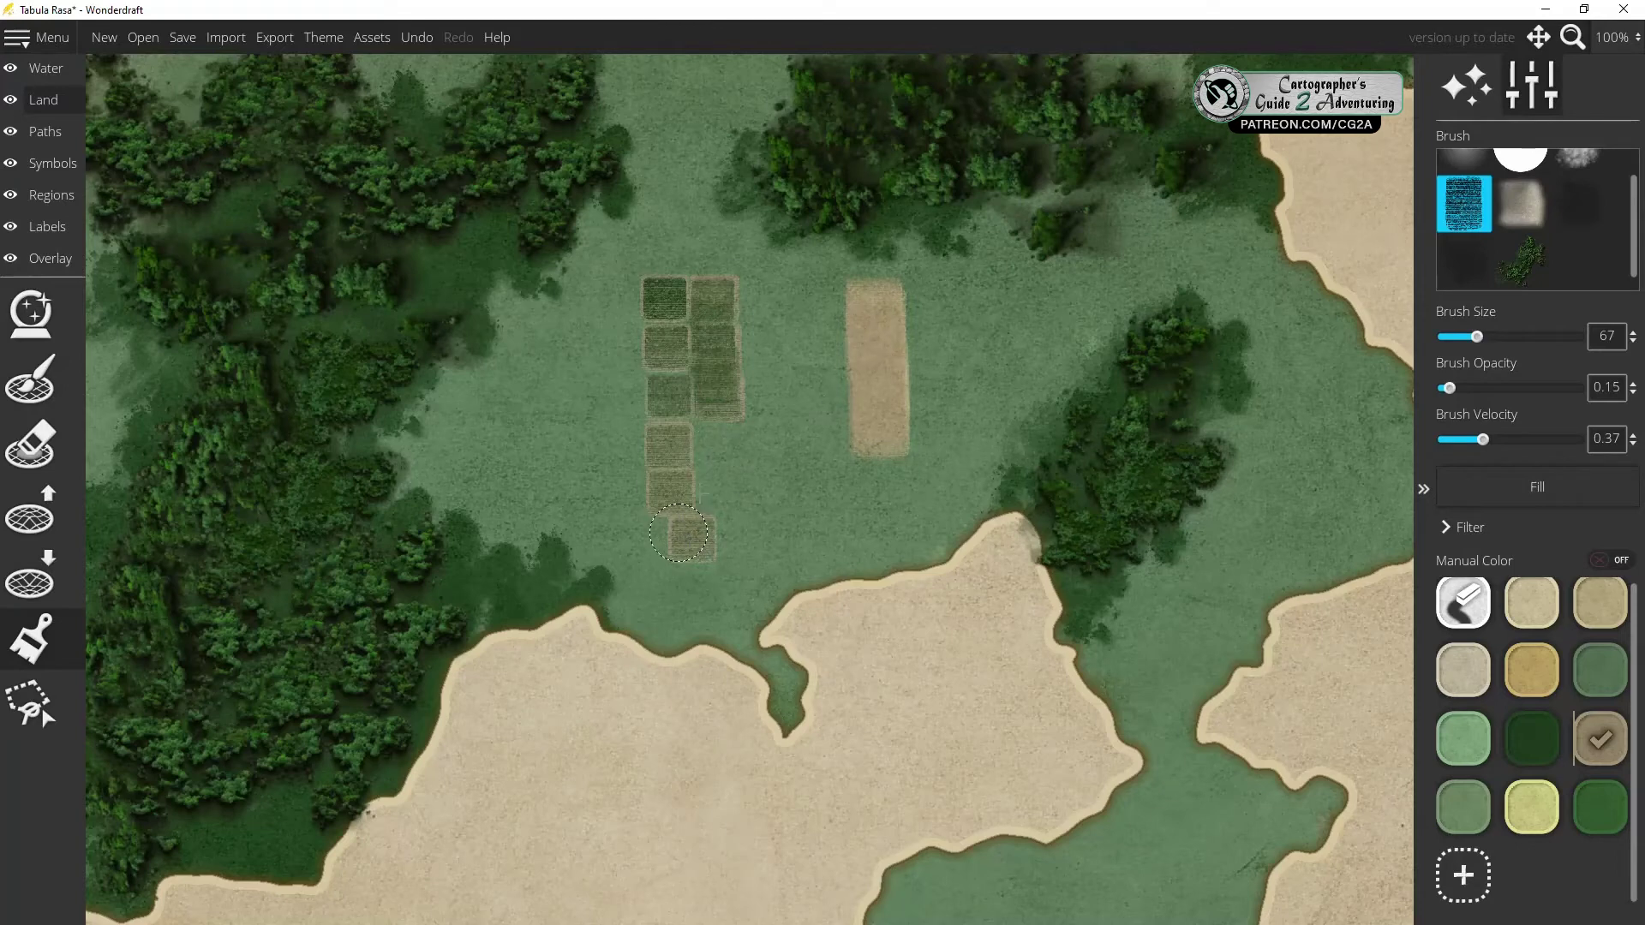
{"action": "left_click", "coordinate": [1526, 808]}
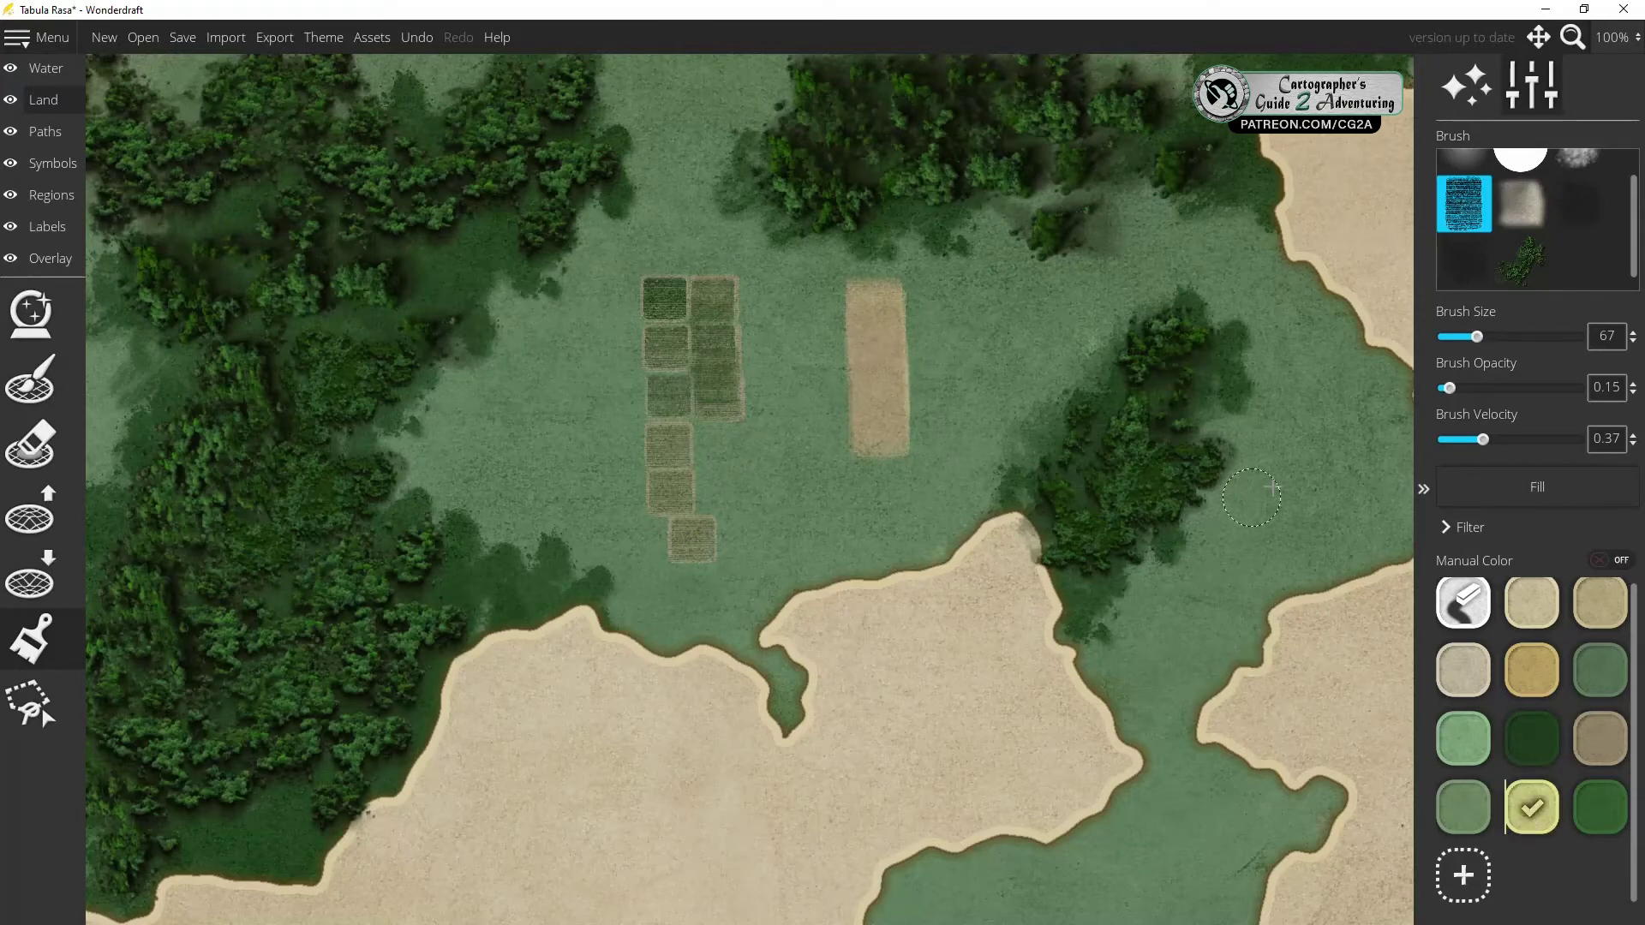
{"action": "mouse_move", "coordinate": [872, 428]}
{"action": "left_mouse_down"}
{"action": "mouse_move", "coordinate": [873, 309]}
{"action": "mouse_move", "coordinate": [884, 485]}
{"action": "mouse_move", "coordinate": [882, 429]}
{"action": "left_mouse_up"}
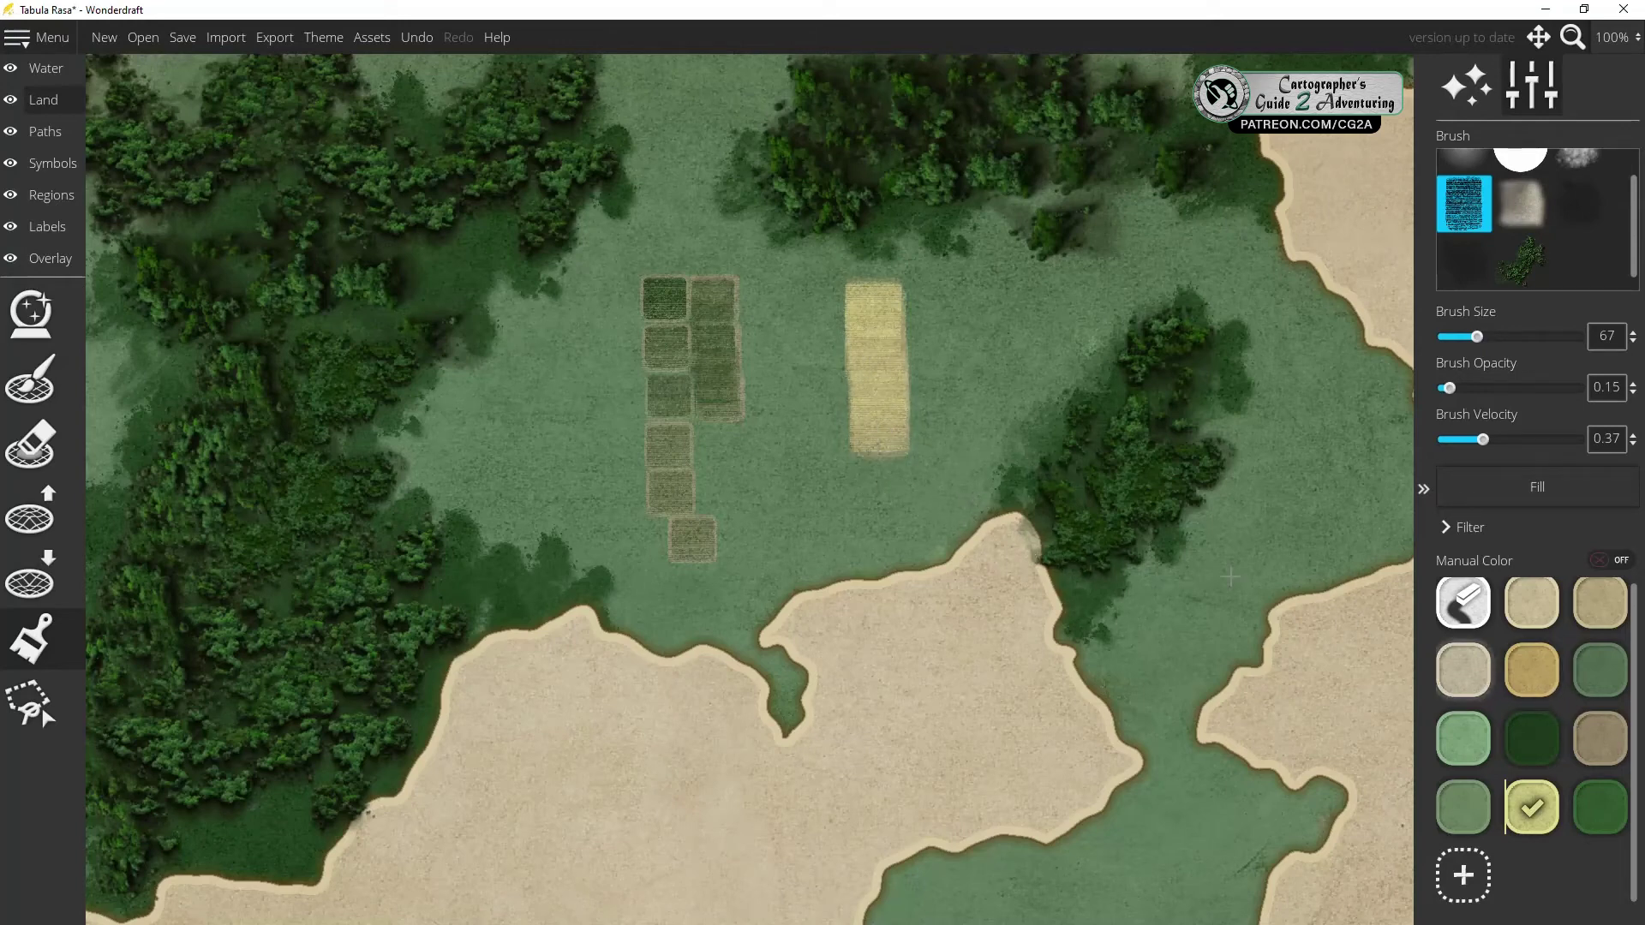
{"action": "key", "text": "ctrl+z"}
{"action": "key", "text": "ctrl+z"}
{"action": "key", "text": "ctrl+z"}
{"action": "key", "text": "ctrl+z"}
{"action": "key", "text": "ctrl+z"}
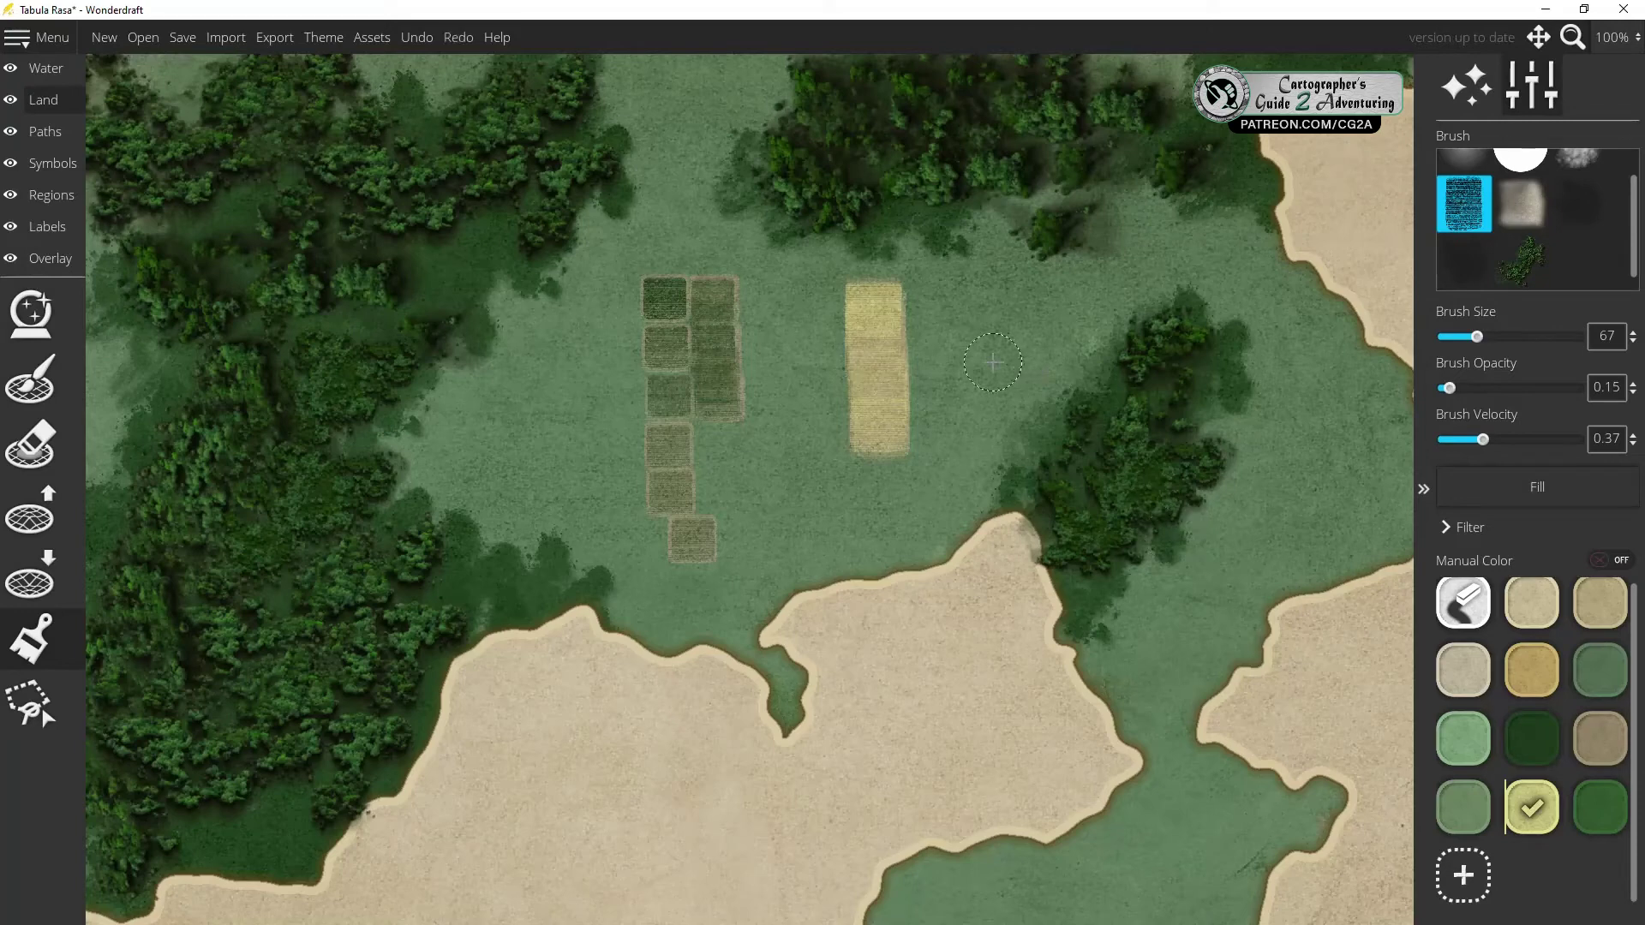
{"action": "key", "text": "ctrl+z"}
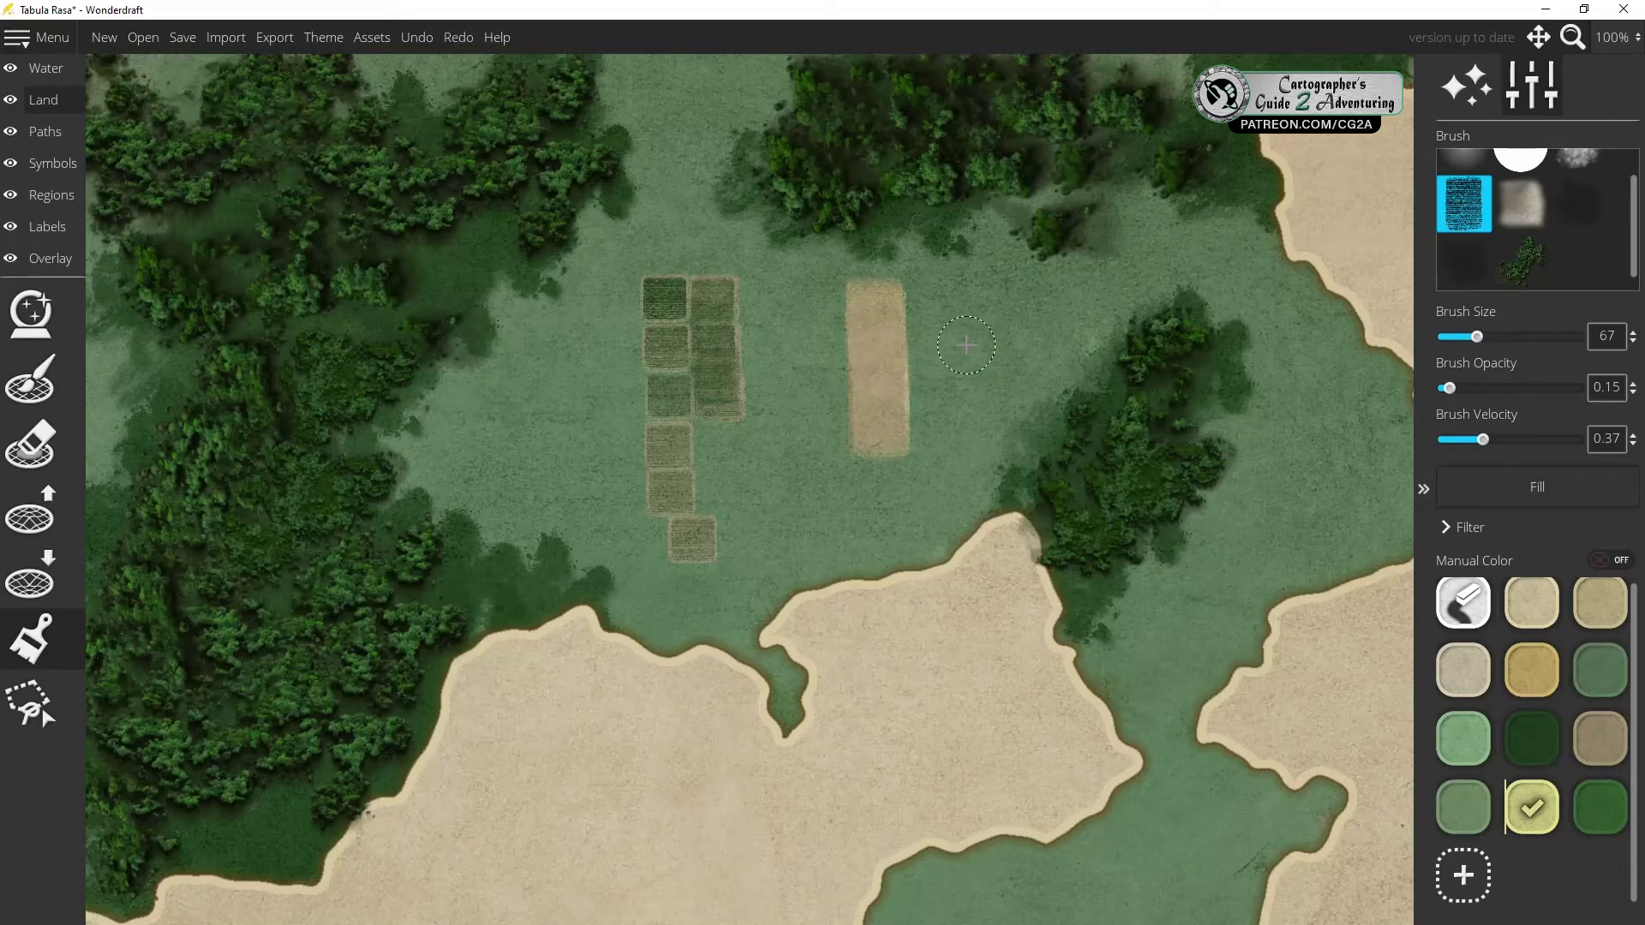
Texture the brown strip in pale yellow at brush size 59, then tint its southern half and the western third-row patch green
{"action": "scroll", "coordinate": [882, 362], "scroll_direction": "down", "scroll_amount": 4}
{"action": "left_click_drag", "start_coordinate": [874, 307], "coordinate": [885, 426]}
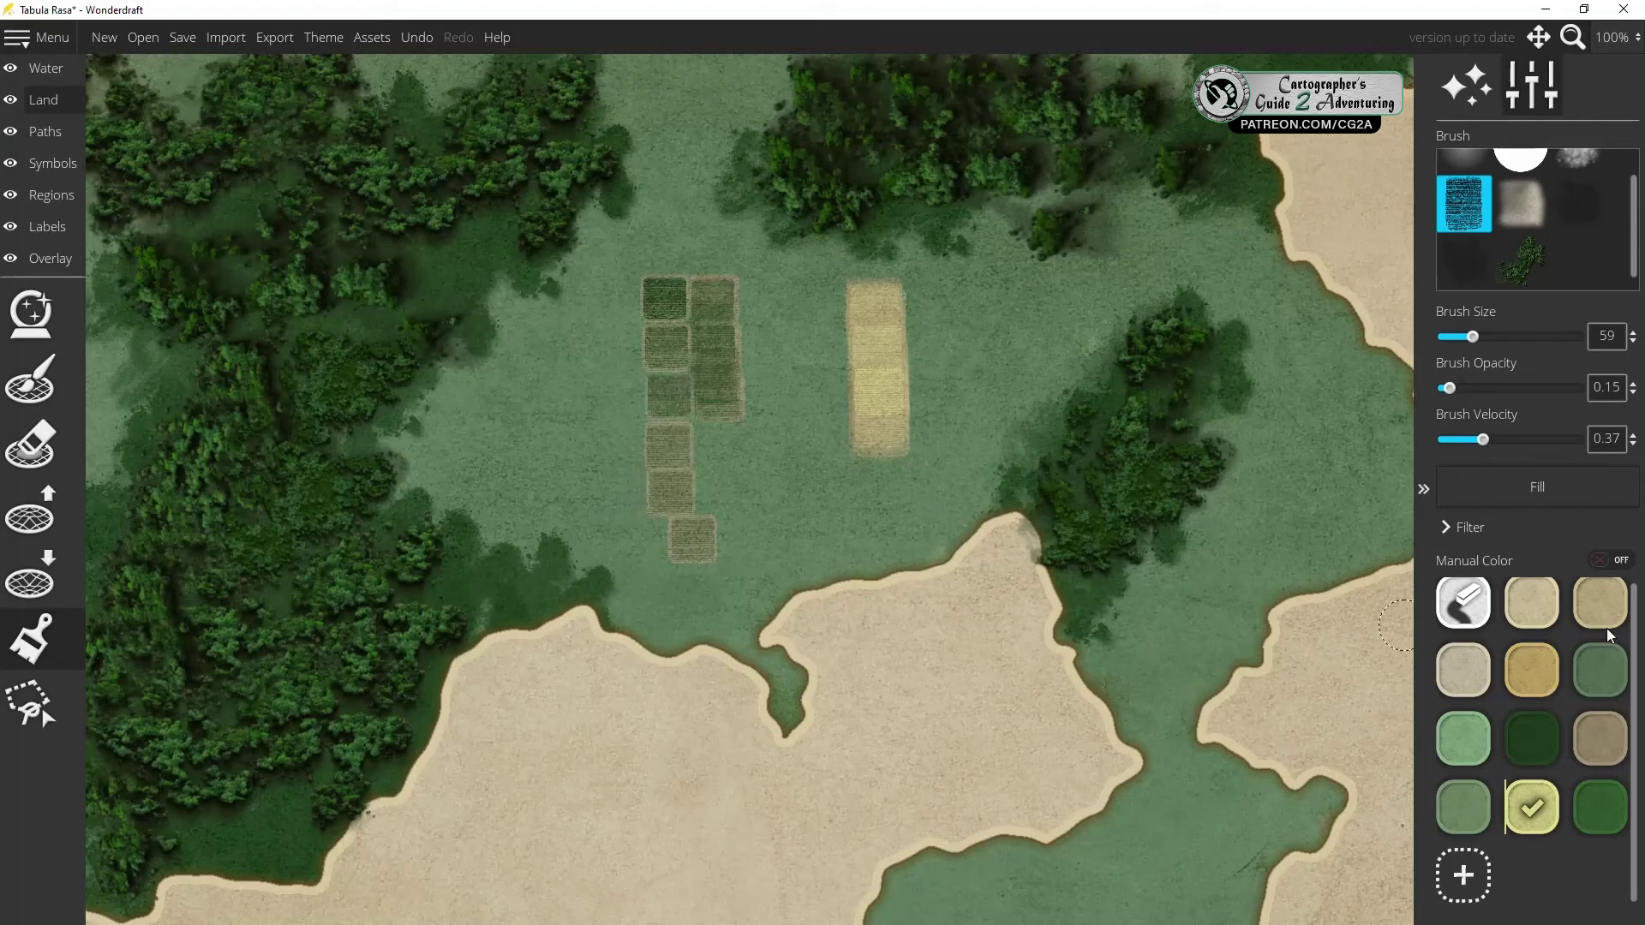
{"action": "left_click", "coordinate": [1587, 680]}
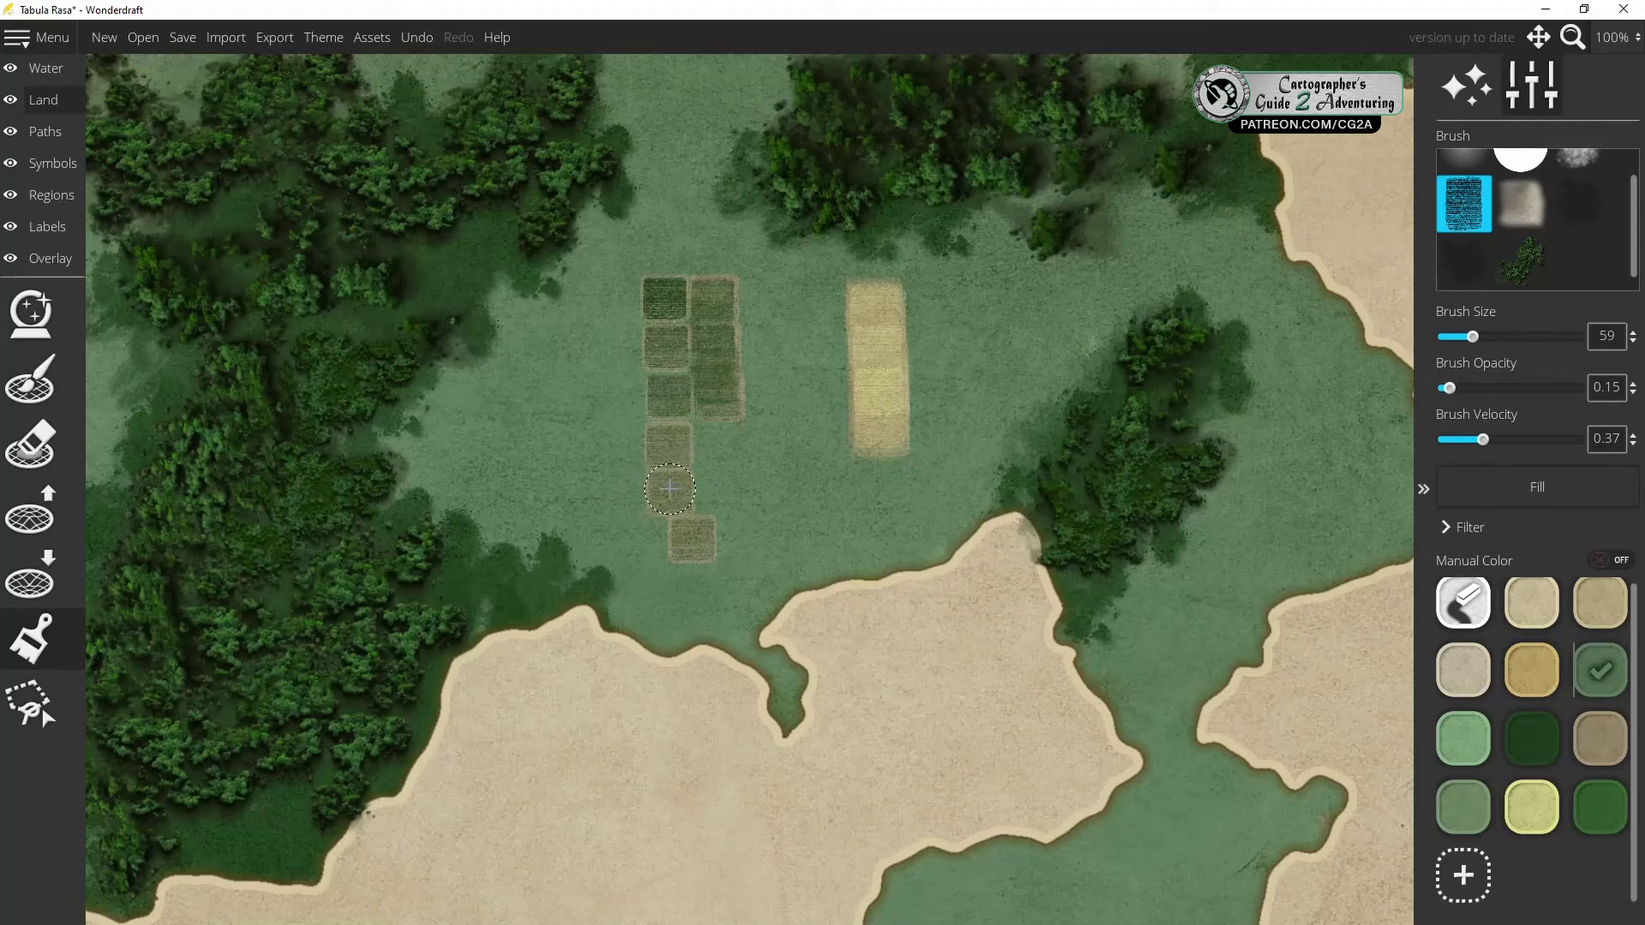
{"action": "left_click", "coordinate": [1463, 739]}
{"action": "left_click_drag", "start_coordinate": [690, 383], "coordinate": [668, 395]}
{"action": "mouse_move", "coordinate": [915, 429]}
{"action": "left_mouse_down"}
{"action": "mouse_move", "coordinate": [878, 426]}
{"action": "mouse_move", "coordinate": [871, 382]}
{"action": "mouse_move", "coordinate": [904, 498]}
{"action": "left_mouse_up"}
{"action": "left_click", "coordinate": [1600, 672]}
{"action": "mouse_move", "coordinate": [877, 423]}
{"action": "left_mouse_down"}
{"action": "mouse_move", "coordinate": [882, 454]}
{"action": "mouse_move", "coordinate": [880, 369]}
{"action": "left_mouse_up"}
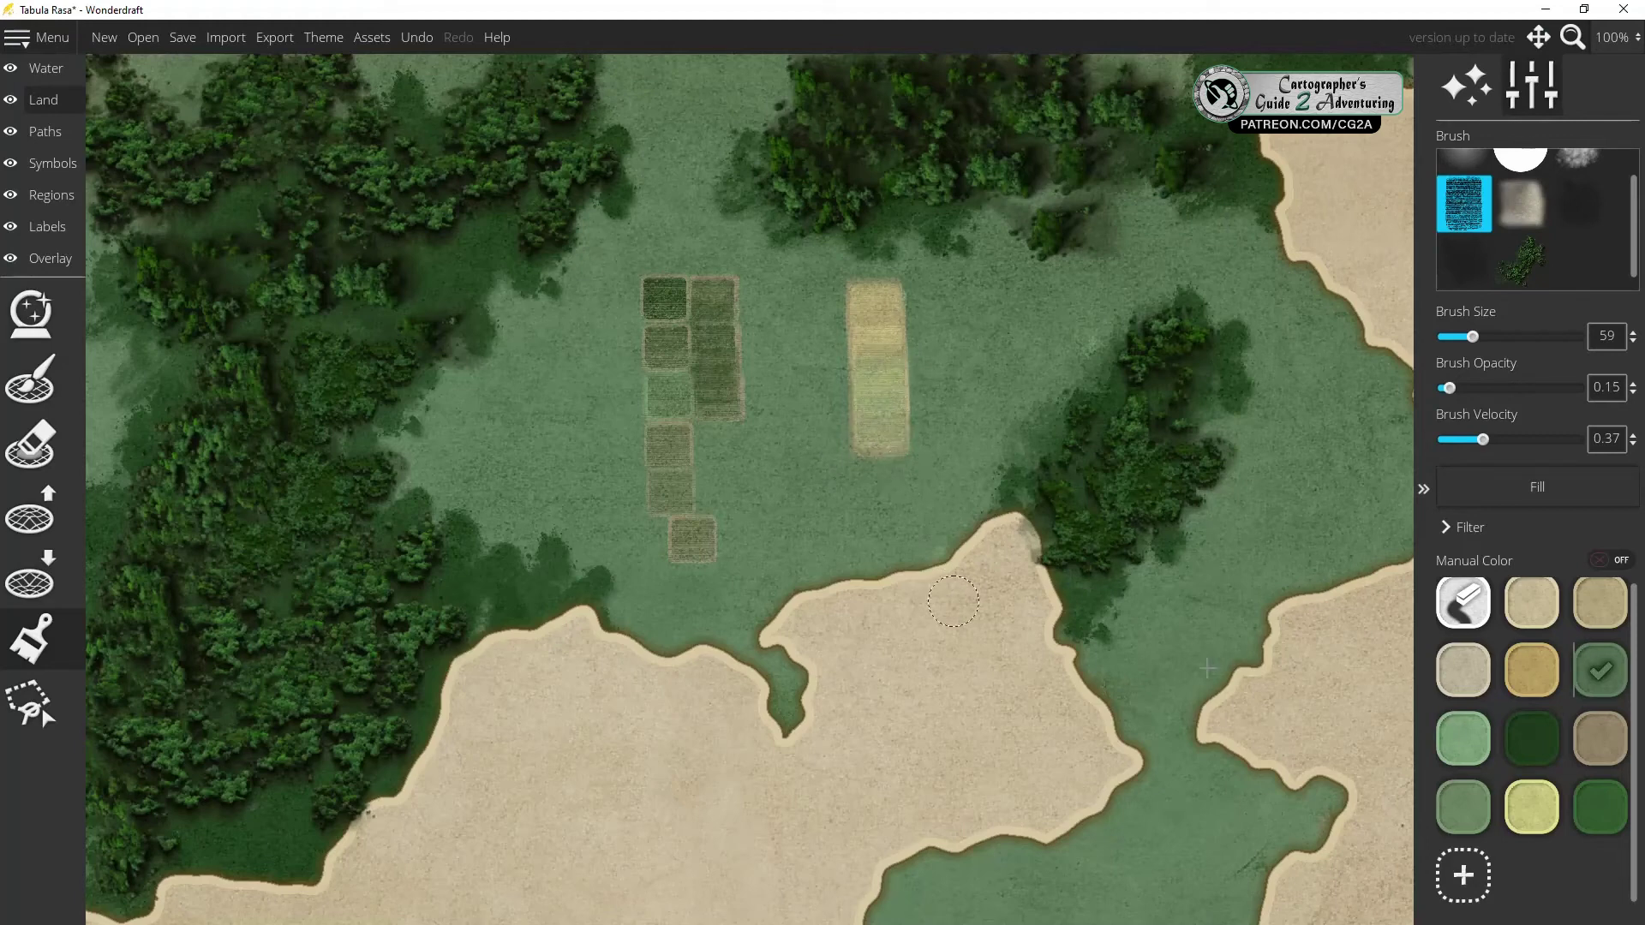
{"action": "left_click", "coordinate": [1530, 754]}
{"action": "left_click_drag", "start_coordinate": [1052, 545], "coordinate": [995, 500]}
Paint mottled greyish-brown and dark green ground over the southeastern land with the cloudy texture brush at size 256, velocity 0.71
{"action": "left_click", "coordinate": [1479, 254]}
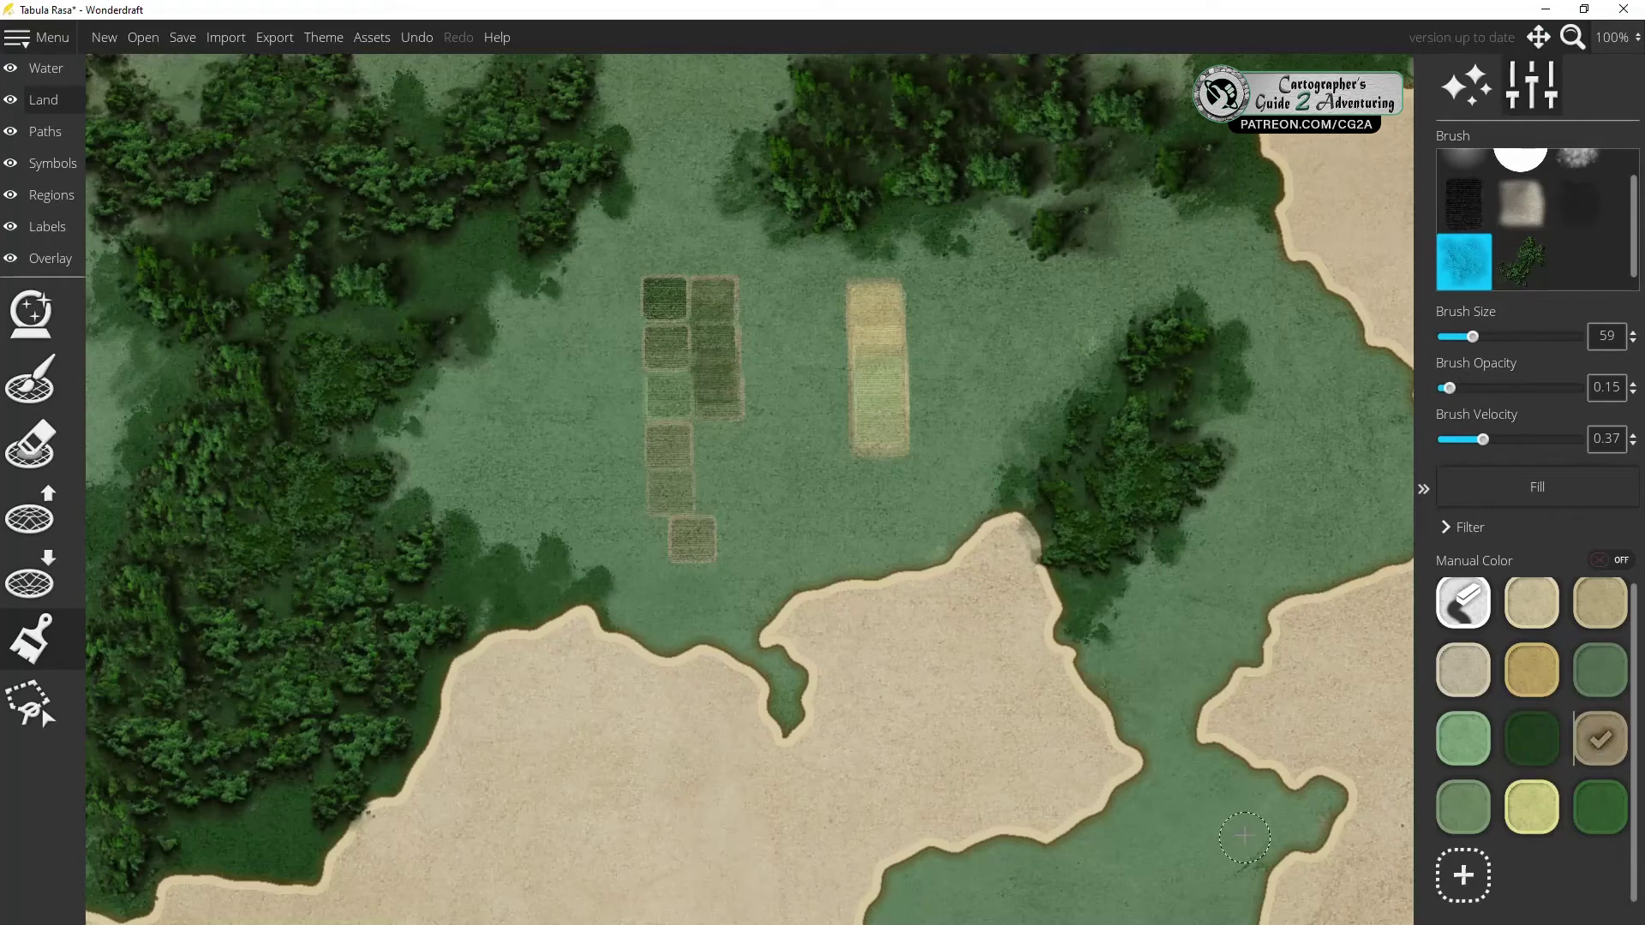
{"action": "left_click_drag", "start_coordinate": [1471, 336], "coordinate": [1581, 337]}
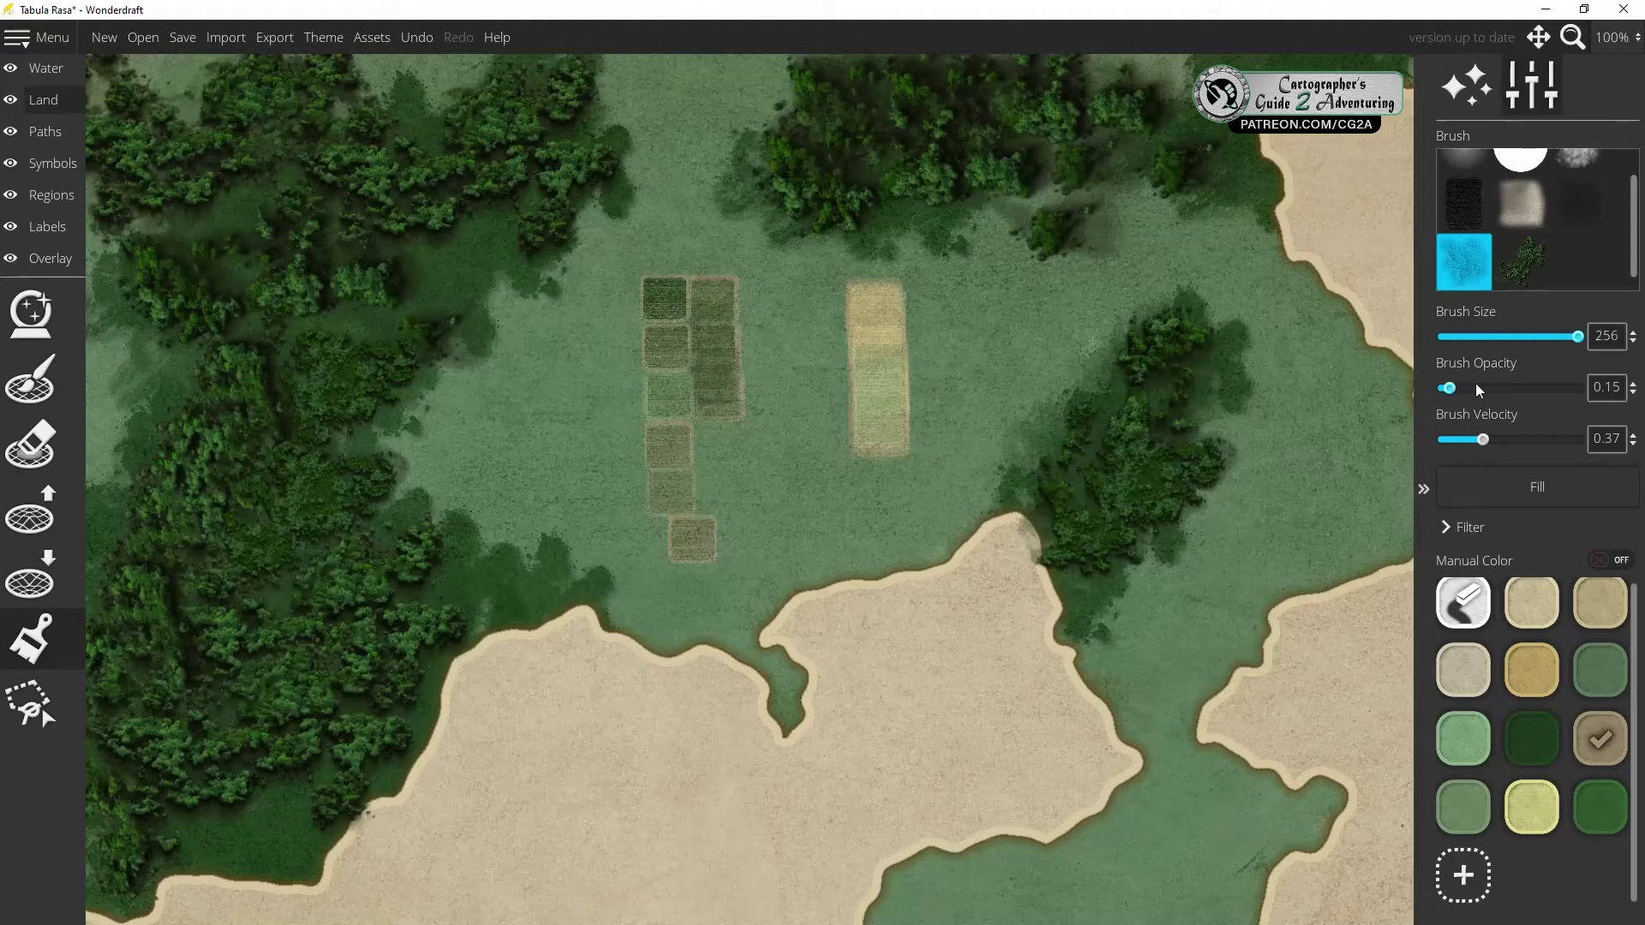
{"action": "left_click_drag", "start_coordinate": [1469, 389], "coordinate": [1581, 388]}
{"action": "left_click_drag", "start_coordinate": [1482, 440], "coordinate": [1535, 440]}
{"action": "mouse_move", "coordinate": [1219, 824]}
{"action": "left_mouse_down"}
{"action": "mouse_move", "coordinate": [968, 891]}
{"action": "mouse_move", "coordinate": [1156, 857]}
{"action": "mouse_move", "coordinate": [1231, 734]}
{"action": "mouse_move", "coordinate": [1130, 677]}
{"action": "left_mouse_up"}
{"action": "mouse_move", "coordinate": [1251, 825]}
{"action": "left_mouse_down"}
{"action": "mouse_move", "coordinate": [1071, 891]}
{"action": "mouse_move", "coordinate": [1142, 758]}
{"action": "mouse_move", "coordinate": [1139, 677]}
{"action": "mouse_move", "coordinate": [1165, 685]}
{"action": "left_mouse_up"}
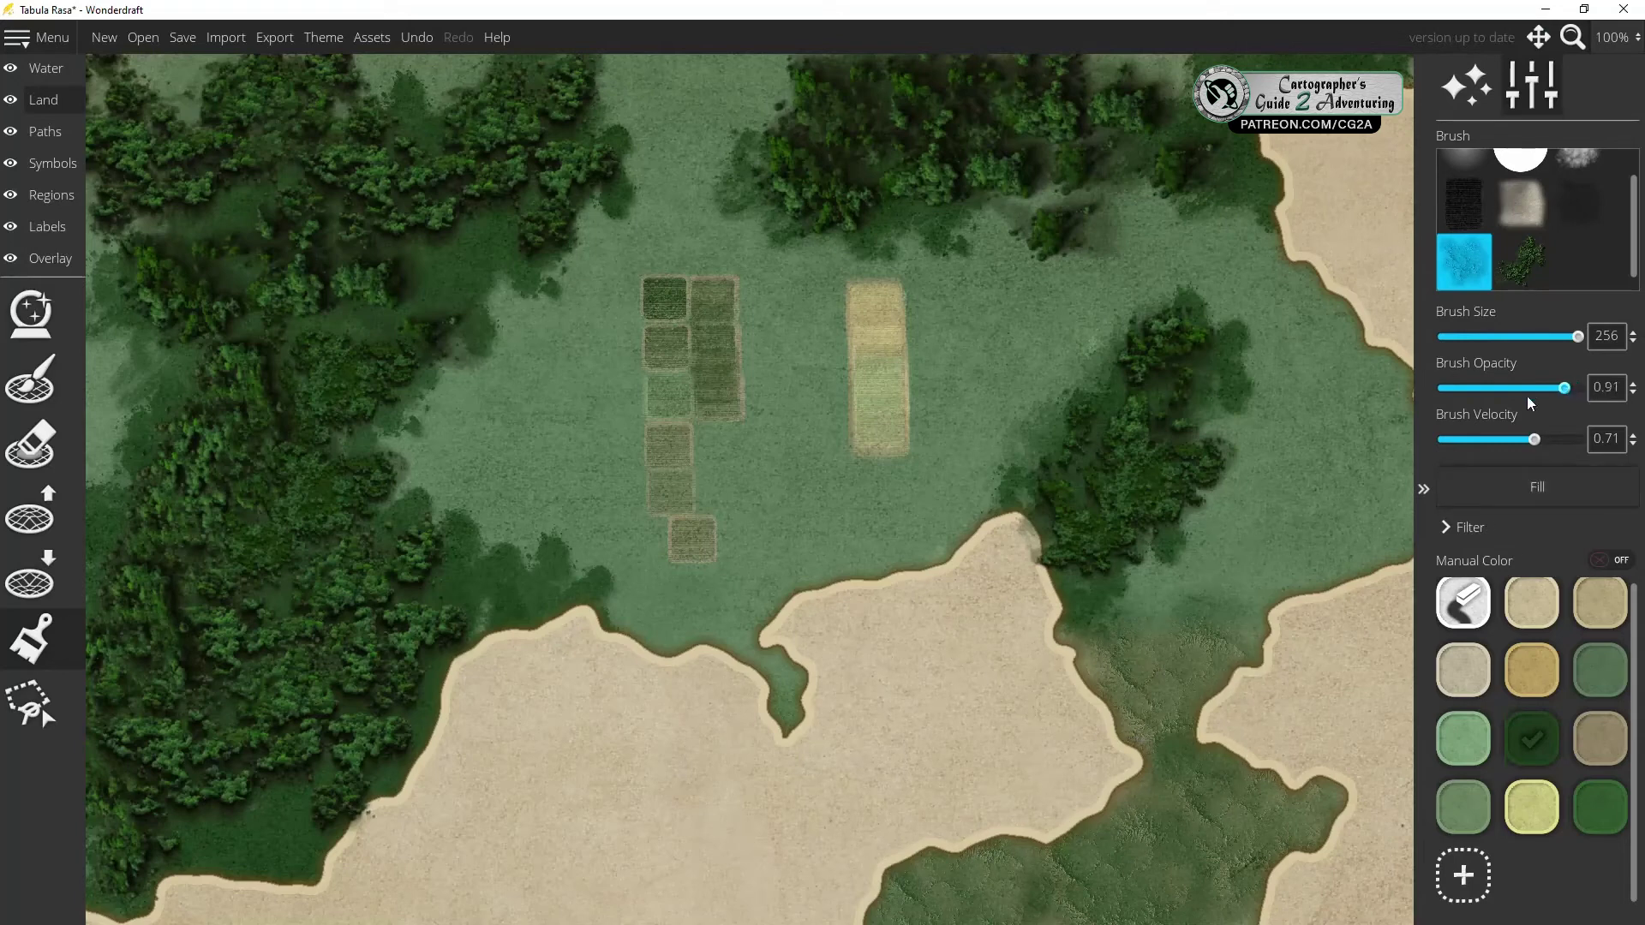
Cover the southeastern land and the narrow neck north of it with dark green ground texture
{"action": "mouse_move", "coordinate": [1217, 797]}
{"action": "left_mouse_down"}
{"action": "mouse_move", "coordinate": [1127, 863]}
{"action": "mouse_move", "coordinate": [943, 884]}
{"action": "left_mouse_up"}
{"action": "mouse_move", "coordinate": [1096, 702]}
{"action": "left_mouse_down"}
{"action": "mouse_move", "coordinate": [1135, 679]}
{"action": "mouse_move", "coordinate": [1160, 614]}
{"action": "mouse_move", "coordinate": [1247, 652]}
{"action": "left_mouse_up"}
{"action": "mouse_move", "coordinate": [1240, 854]}
{"action": "left_mouse_down"}
{"action": "mouse_move", "coordinate": [1174, 890]}
{"action": "mouse_move", "coordinate": [925, 891]}
{"action": "left_mouse_up"}
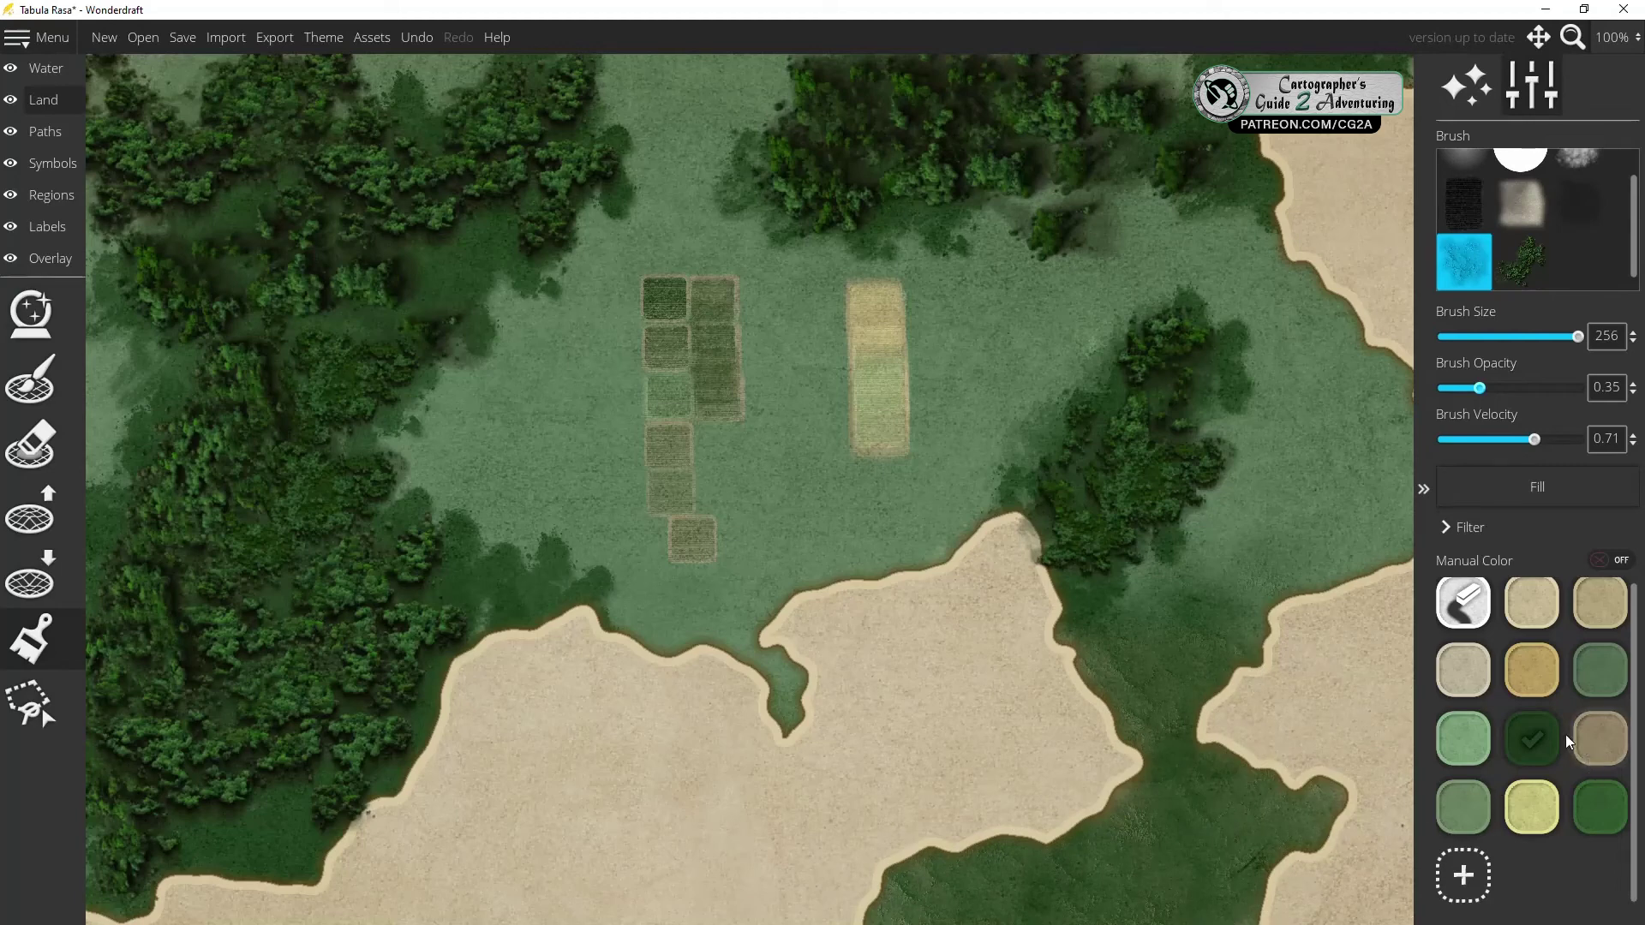
Texture the eastern coastal land with light beige at opacity 0.18, then with greyish-brown and dark green at opacity 1
{"action": "left_click", "coordinate": [1466, 673]}
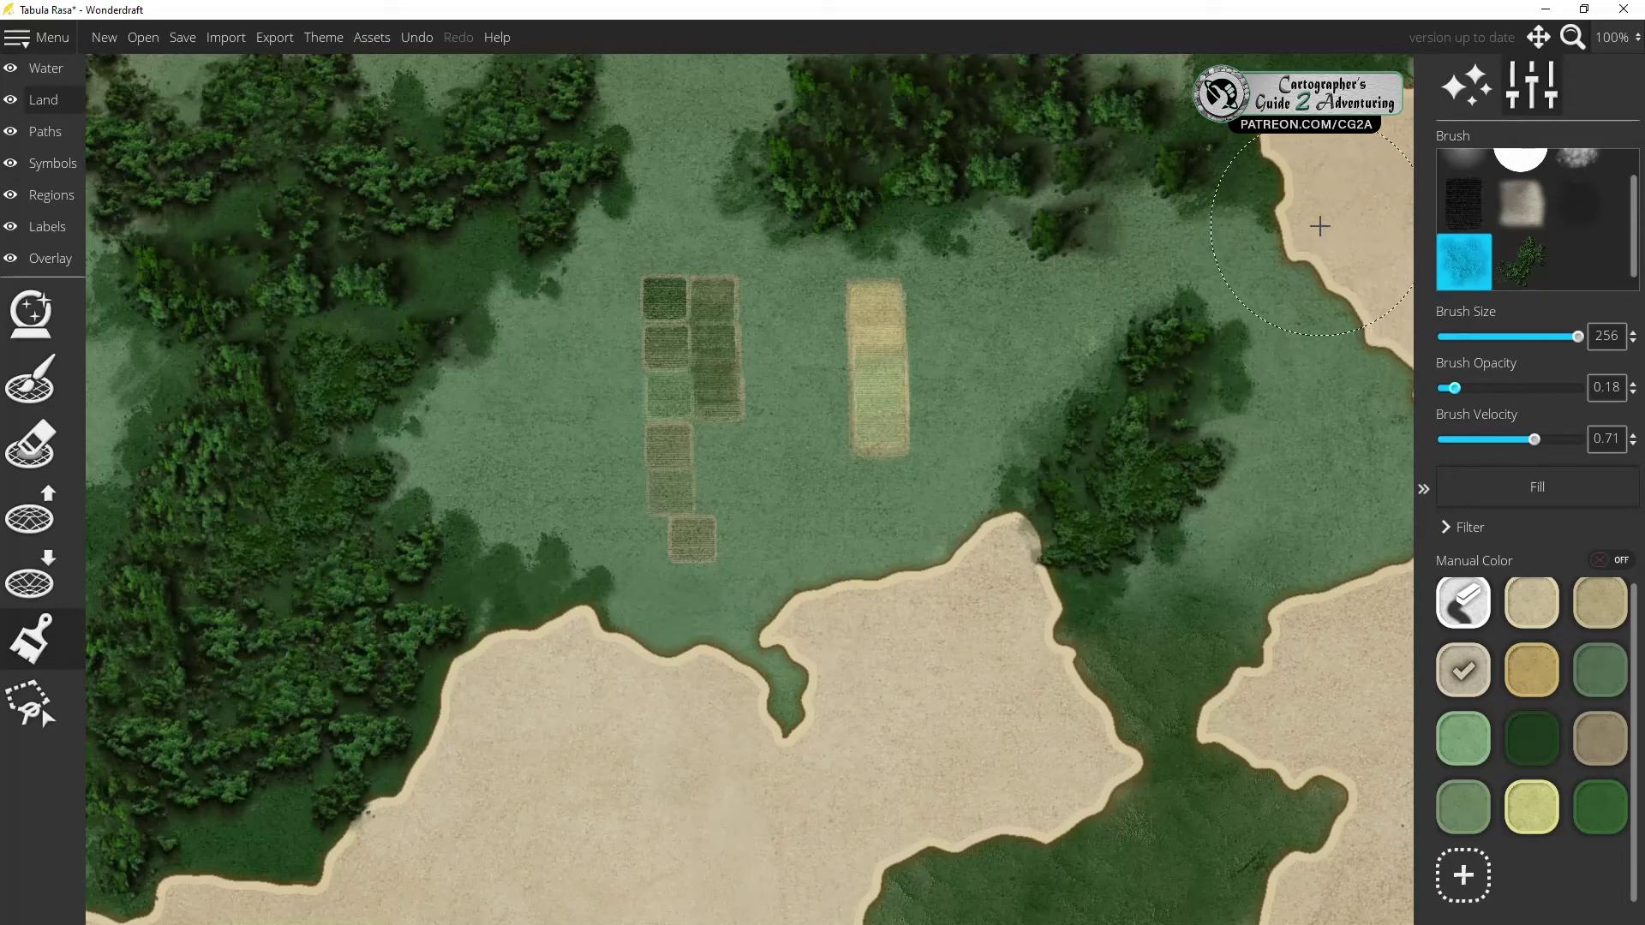
{"action": "mouse_move", "coordinate": [1329, 267]}
{"action": "left_mouse_down"}
{"action": "mouse_move", "coordinate": [1338, 361]}
{"action": "mouse_move", "coordinate": [1382, 449]}
{"action": "mouse_move", "coordinate": [1382, 534]}
{"action": "mouse_move", "coordinate": [1322, 572]}
{"action": "mouse_move", "coordinate": [1362, 347]}
{"action": "left_mouse_up"}
{"action": "left_click", "coordinate": [1581, 743]}
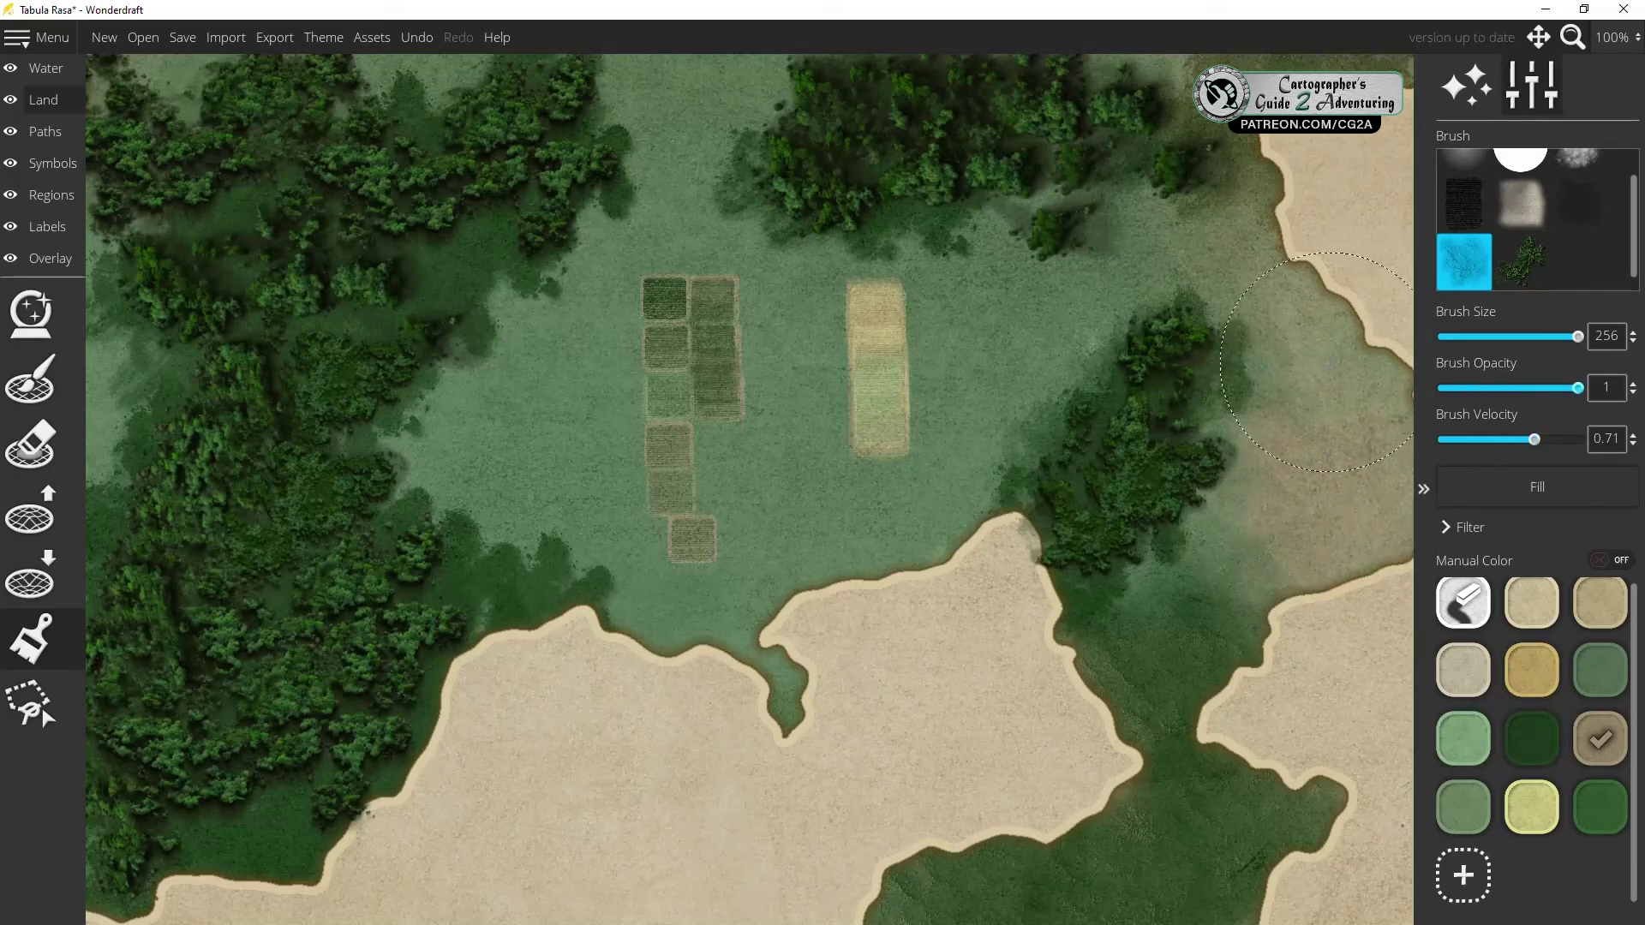
{"action": "left_click", "coordinate": [1265, 161]}
{"action": "left_click_drag", "start_coordinate": [1264, 161], "coordinate": [1208, 128]}
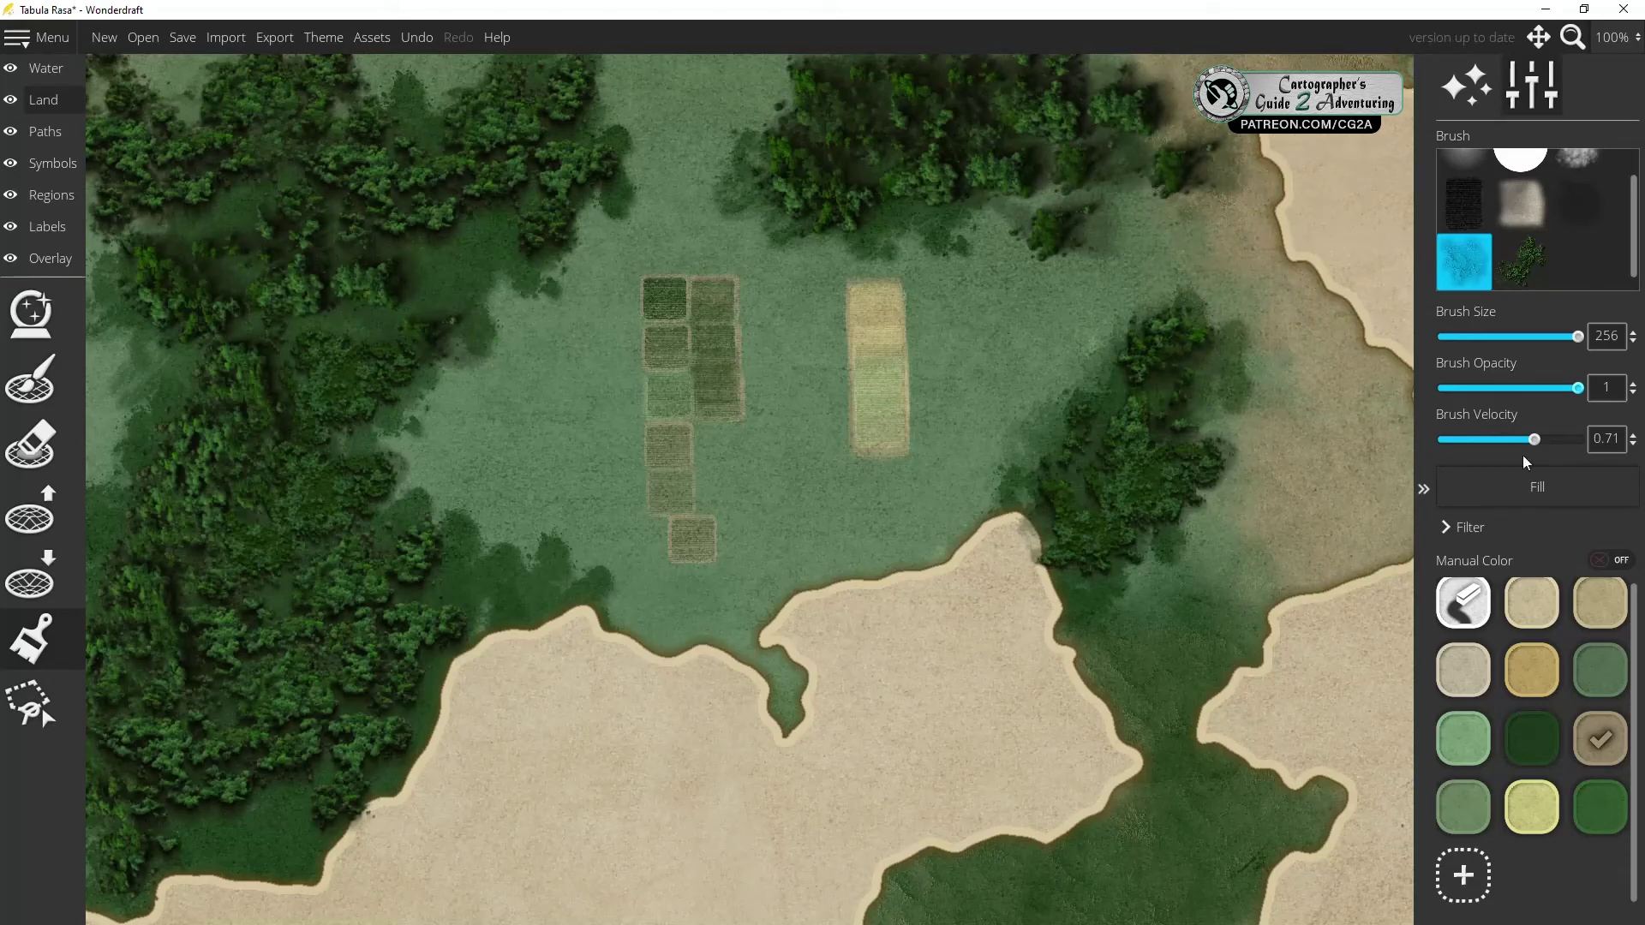
{"action": "left_click", "coordinate": [1537, 738]}
{"action": "mouse_move", "coordinate": [1337, 514]}
{"action": "left_mouse_down"}
{"action": "mouse_move", "coordinate": [1312, 404]}
{"action": "mouse_move", "coordinate": [1365, 480]}
{"action": "mouse_move", "coordinate": [1375, 408]}
{"action": "mouse_move", "coordinate": [1345, 515]}
{"action": "mouse_move", "coordinate": [1311, 483]}
{"action": "mouse_move", "coordinate": [1276, 382]}
{"action": "mouse_move", "coordinate": [1398, 392]}
{"action": "mouse_move", "coordinate": [1256, 235]}
{"action": "mouse_move", "coordinate": [1320, 489]}
{"action": "mouse_move", "coordinate": [1304, 560]}
{"action": "mouse_move", "coordinate": [1269, 573]}
{"action": "mouse_move", "coordinate": [1296, 792]}
{"action": "mouse_move", "coordinate": [1261, 492]}
{"action": "mouse_move", "coordinate": [1279, 593]}
{"action": "mouse_move", "coordinate": [1346, 660]}
{"action": "mouse_move", "coordinate": [1396, 380]}
{"action": "left_mouse_up"}
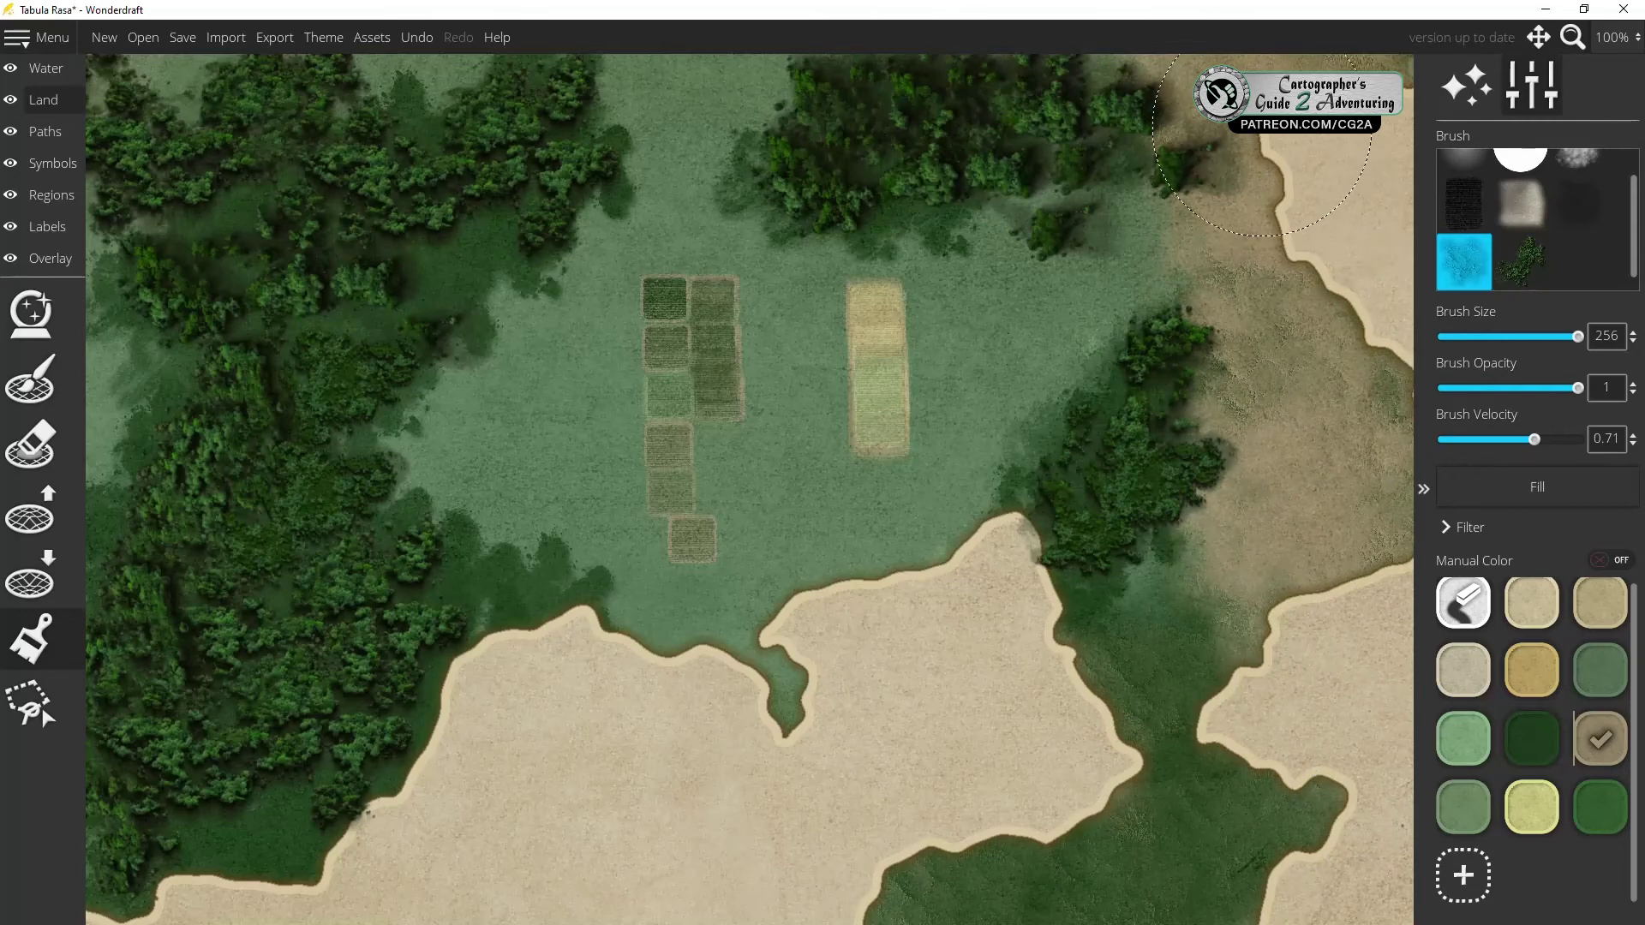
{"action": "mouse_move", "coordinate": [1174, 559]}
{"action": "left_mouse_down"}
{"action": "mouse_move", "coordinate": [1338, 749]}
{"action": "mouse_move", "coordinate": [1195, 730]}
{"action": "mouse_move", "coordinate": [1140, 655]}
{"action": "left_mouse_up"}
{"action": "left_click_drag", "start_coordinate": [847, 518], "coordinate": [664, 591]}
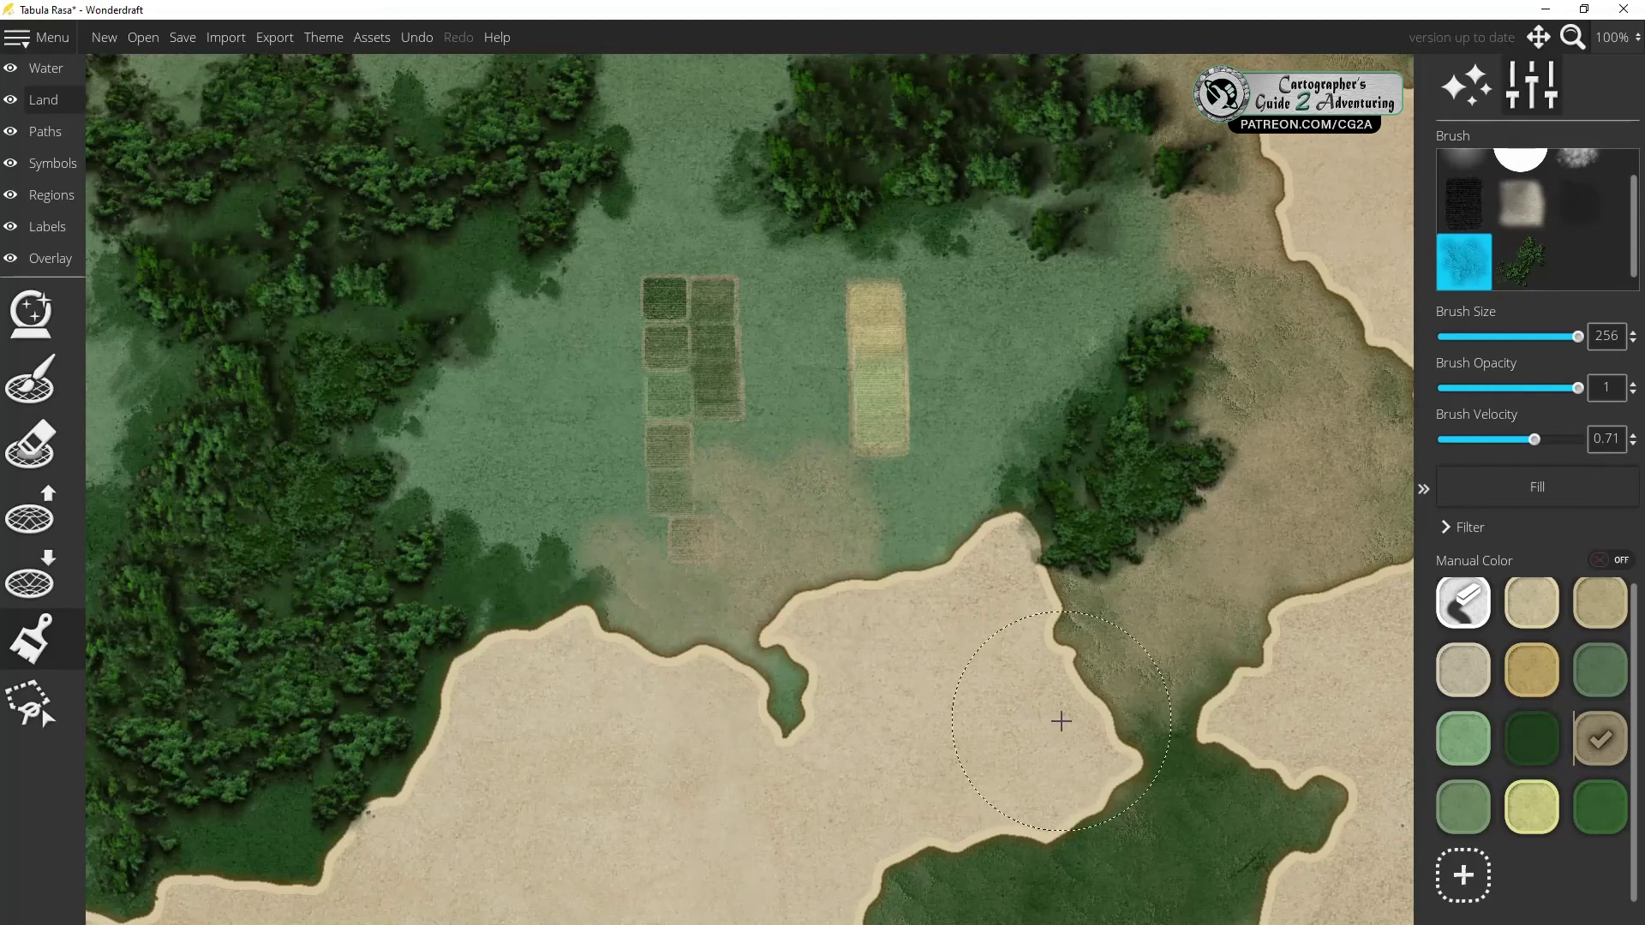
{"action": "left_click", "coordinate": [527, 430]}
{"action": "key", "text": "ctrl+z"}
{"action": "key", "text": "ctrl+z"}
{"action": "key", "text": "ctrl+z"}
{"action": "key", "text": "ctrl+z"}
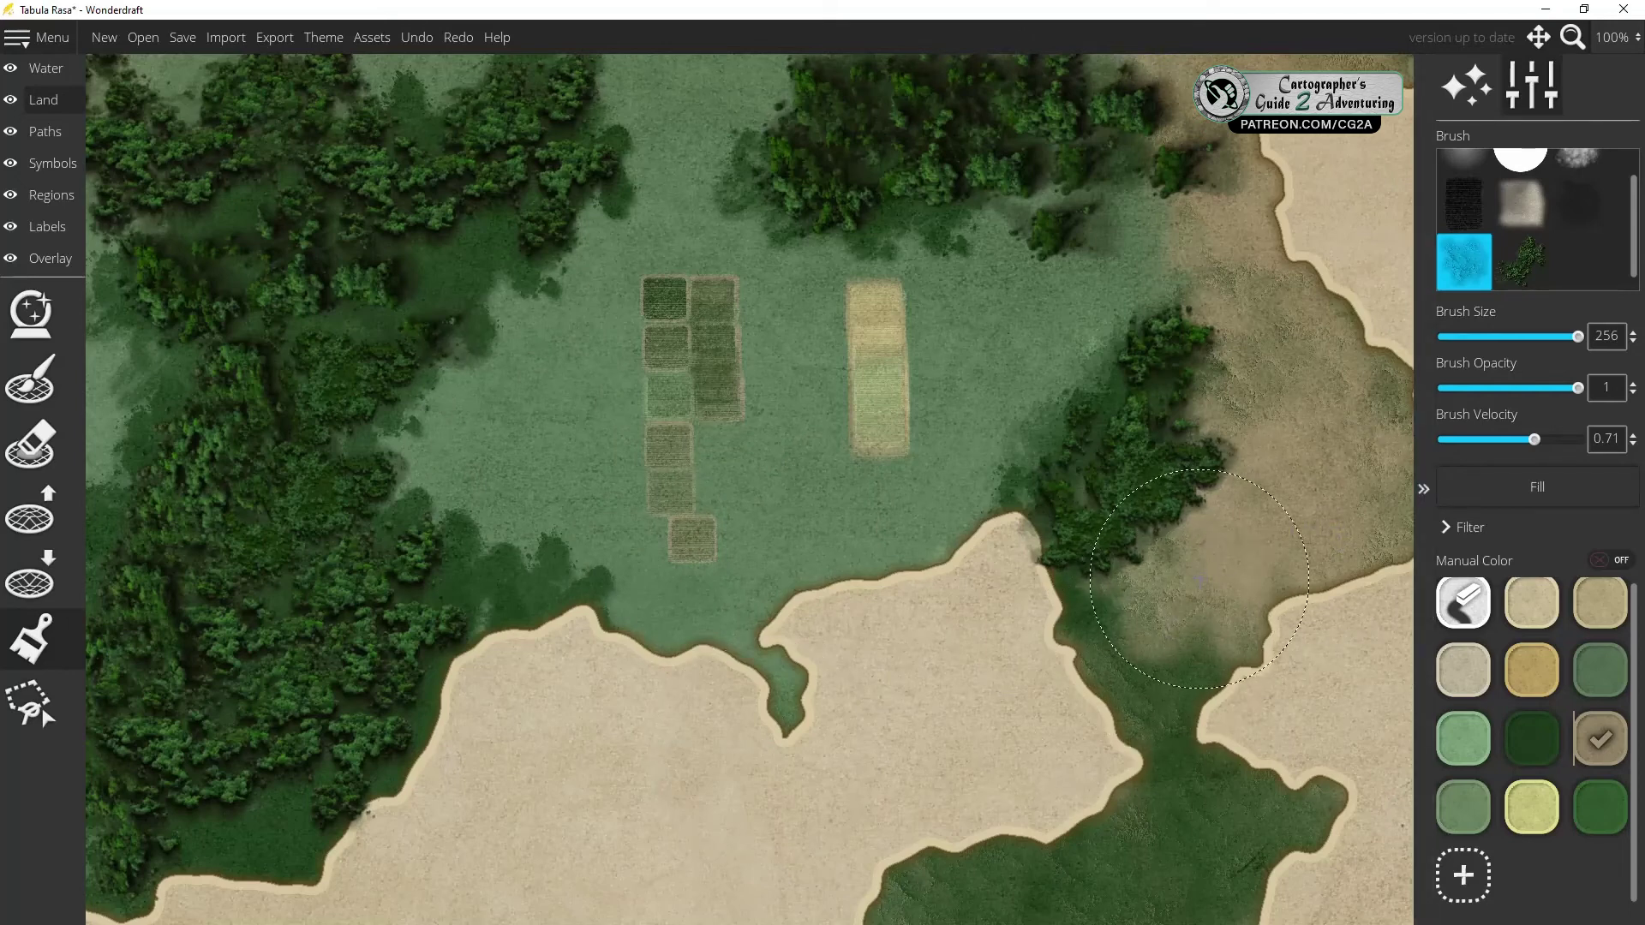
Layer dark green and then greyish-brown ground texture over the eastern land, the narrow neck and the southeastern land
{"action": "left_click", "coordinate": [1532, 738]}
{"action": "mouse_move", "coordinate": [1277, 557]}
{"action": "left_mouse_down"}
{"action": "mouse_move", "coordinate": [1193, 634]}
{"action": "mouse_move", "coordinate": [1192, 661]}
{"action": "left_mouse_up"}
{"action": "left_click", "coordinate": [1601, 739]}
{"action": "mouse_move", "coordinate": [1234, 531]}
{"action": "left_mouse_down"}
{"action": "mouse_move", "coordinate": [1293, 558]}
{"action": "mouse_move", "coordinate": [1350, 501]}
{"action": "left_mouse_up"}
{"action": "mouse_move", "coordinate": [1170, 630]}
{"action": "left_mouse_down"}
{"action": "mouse_move", "coordinate": [1174, 735]}
{"action": "mouse_move", "coordinate": [1259, 836]}
{"action": "mouse_move", "coordinate": [985, 874]}
{"action": "mouse_move", "coordinate": [1170, 741]}
{"action": "mouse_move", "coordinate": [1062, 604]}
{"action": "mouse_move", "coordinate": [1140, 531]}
{"action": "mouse_move", "coordinate": [1165, 548]}
{"action": "mouse_move", "coordinate": [1291, 498]}
{"action": "left_mouse_up"}
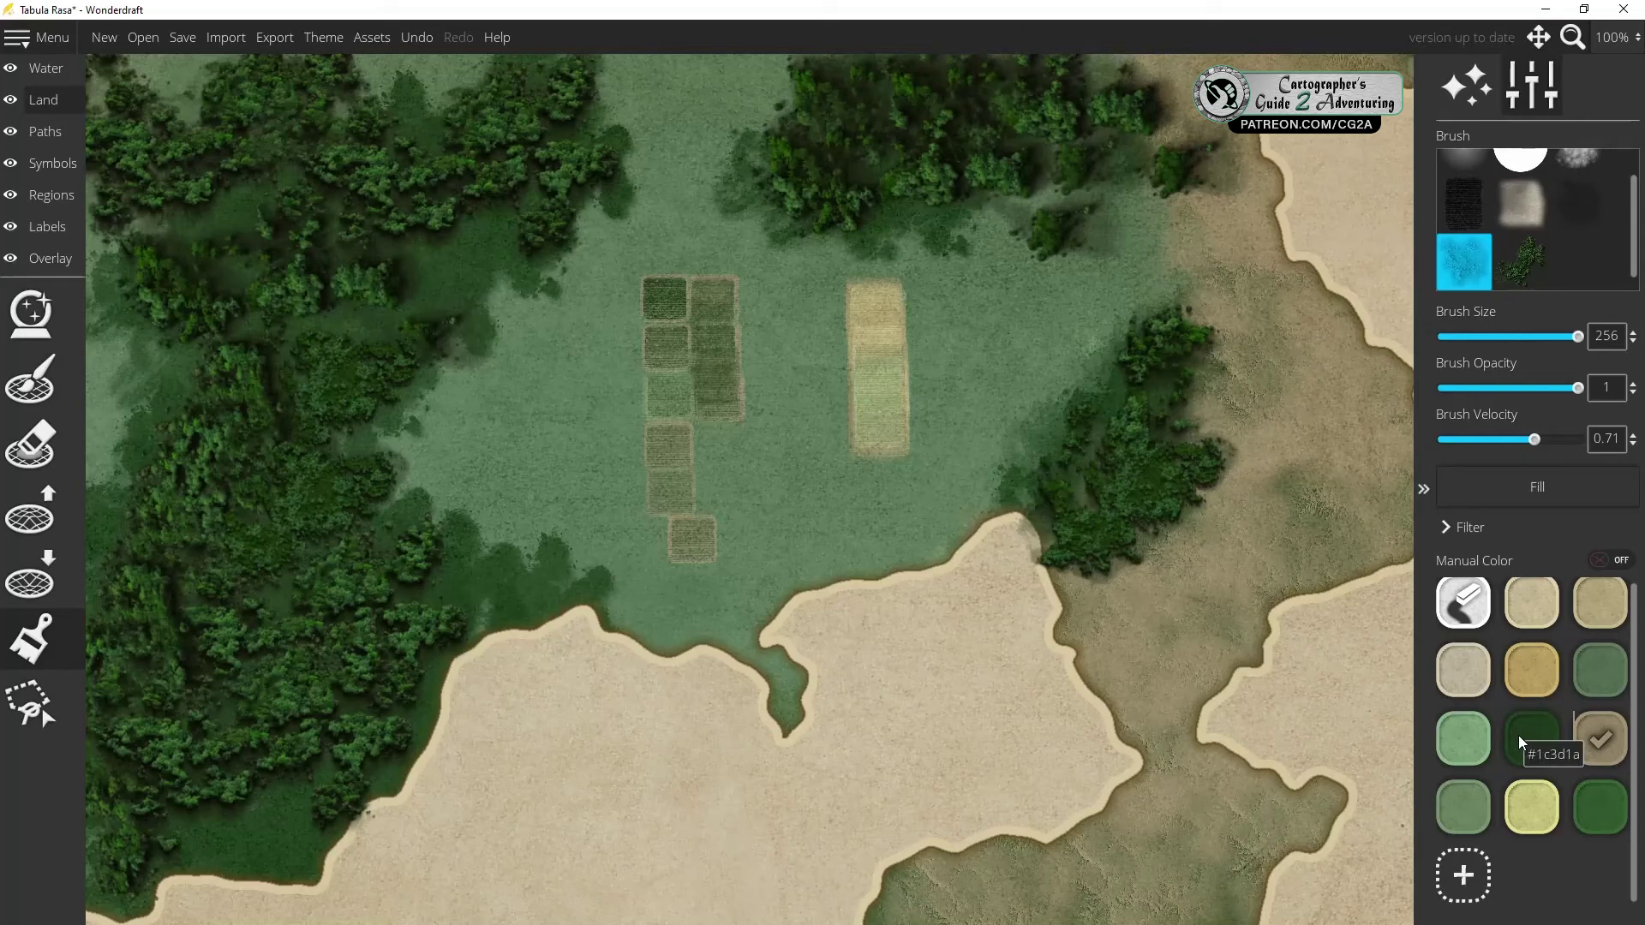
Stamp golden-tan ground texture over the eastern land from the northeastern coast down to the narrow neck
{"action": "left_click", "coordinate": [1547, 676]}
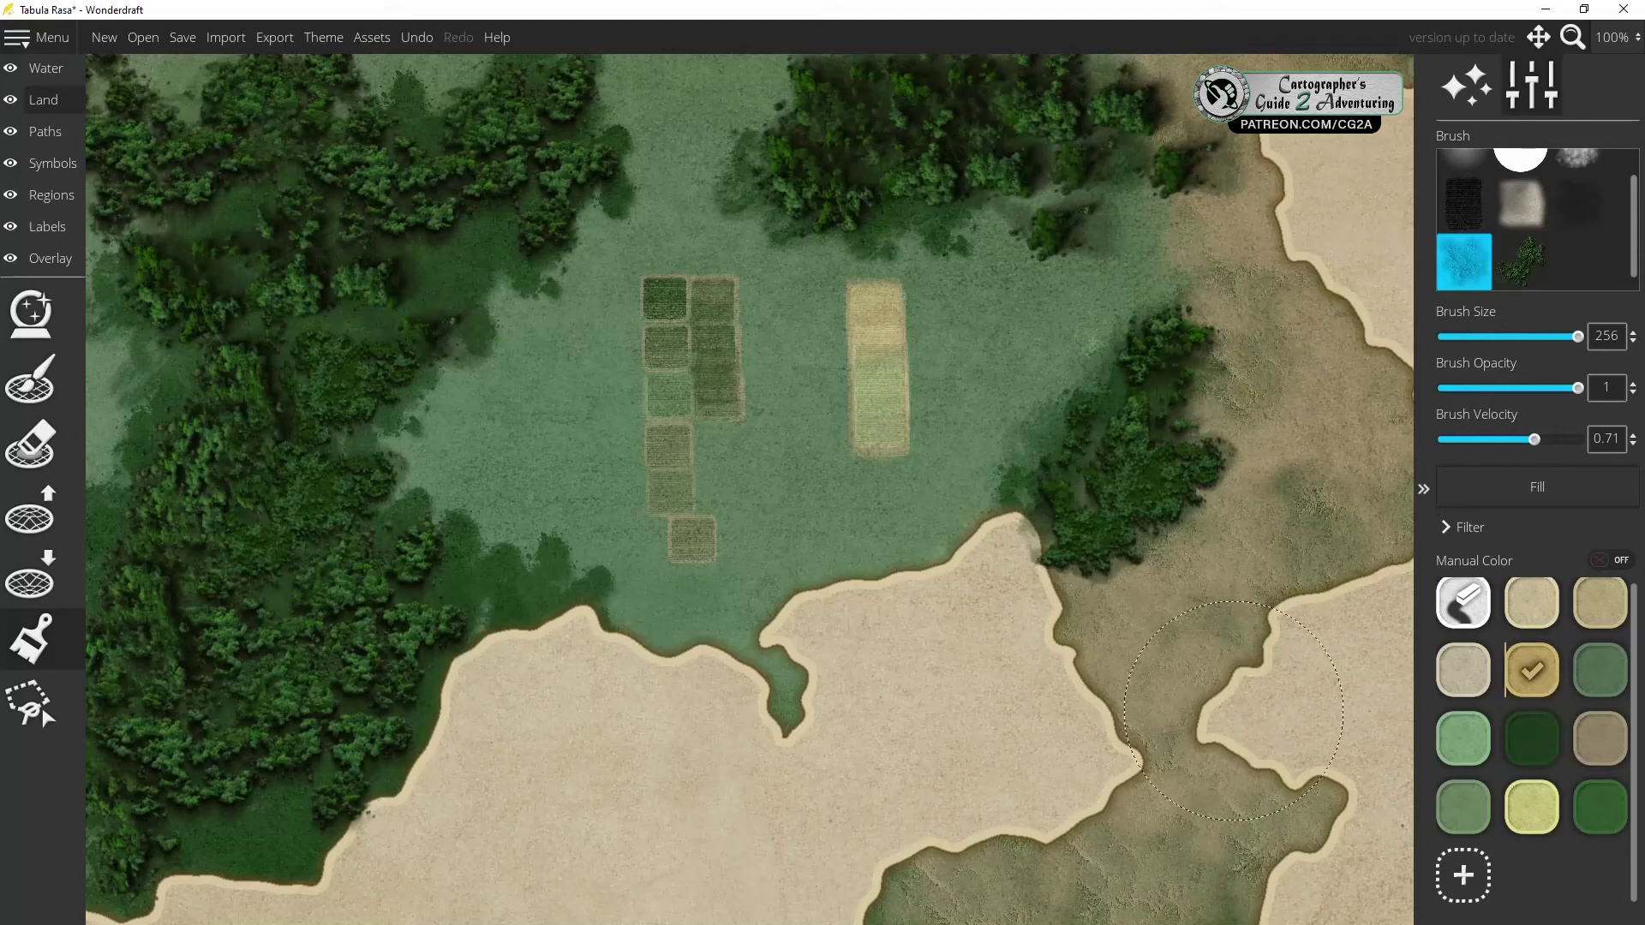
{"action": "left_click", "coordinate": [1145, 669]}
{"action": "left_click", "coordinate": [1314, 522]}
{"action": "left_click", "coordinate": [1218, 561]}
{"action": "left_click", "coordinate": [1222, 137]}
{"action": "left_click", "coordinate": [1263, 263]}
{"action": "left_click", "coordinate": [1301, 368]}
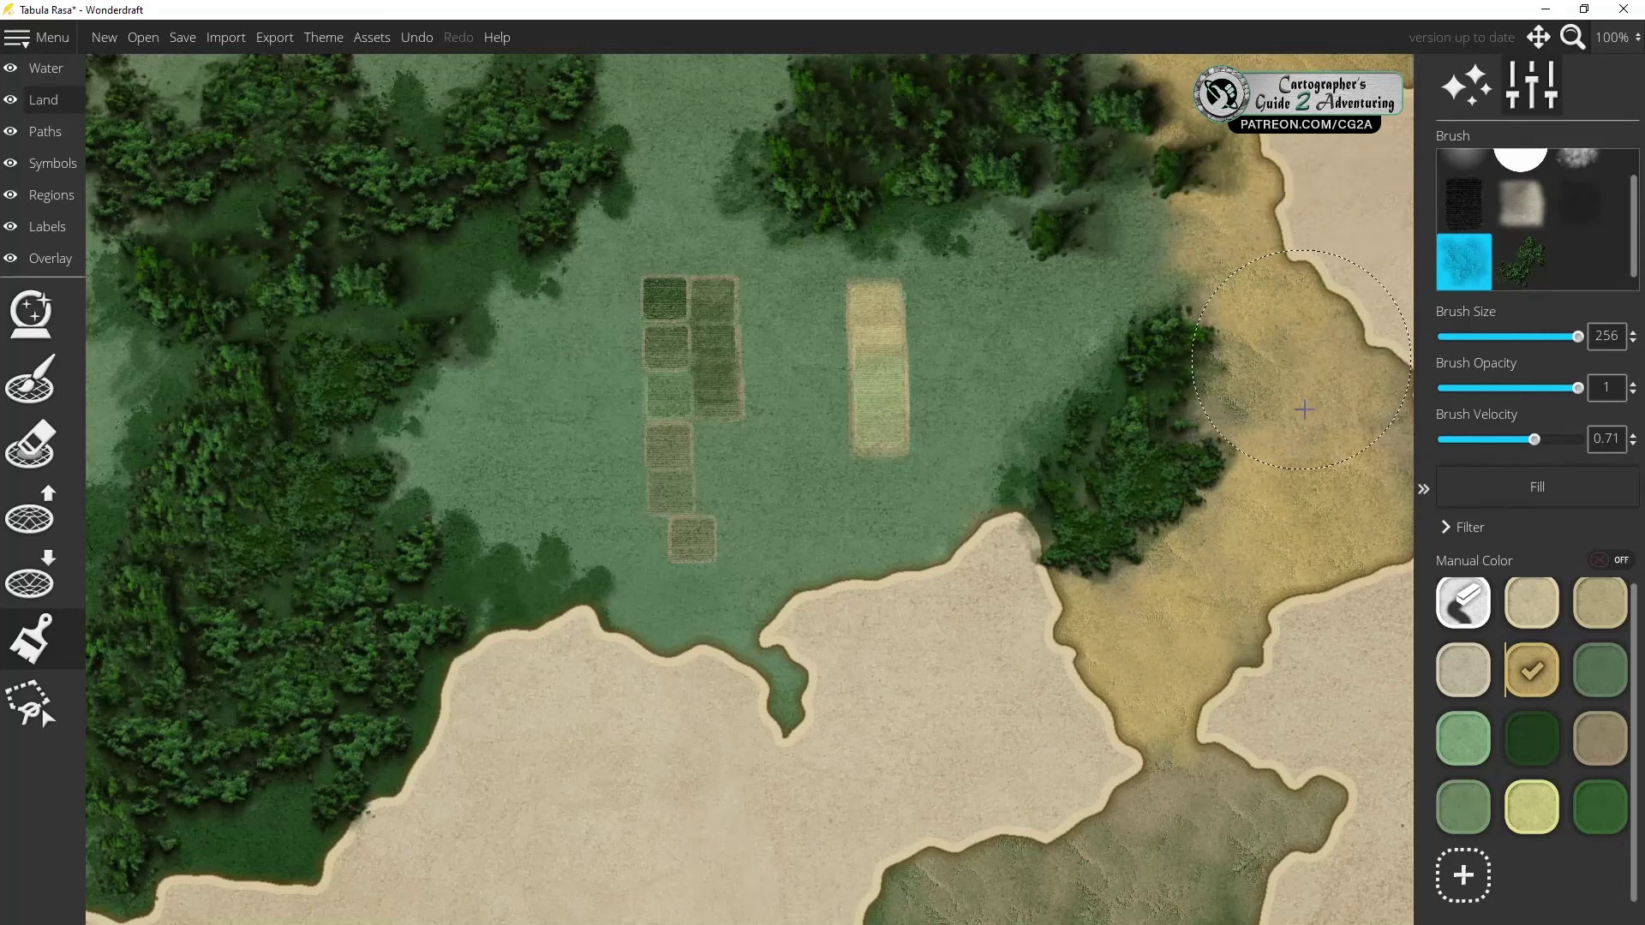
Stamp golden-tan and then light green ground texture over the southeastern land below the narrow neck
{"action": "left_click", "coordinate": [1156, 910]}
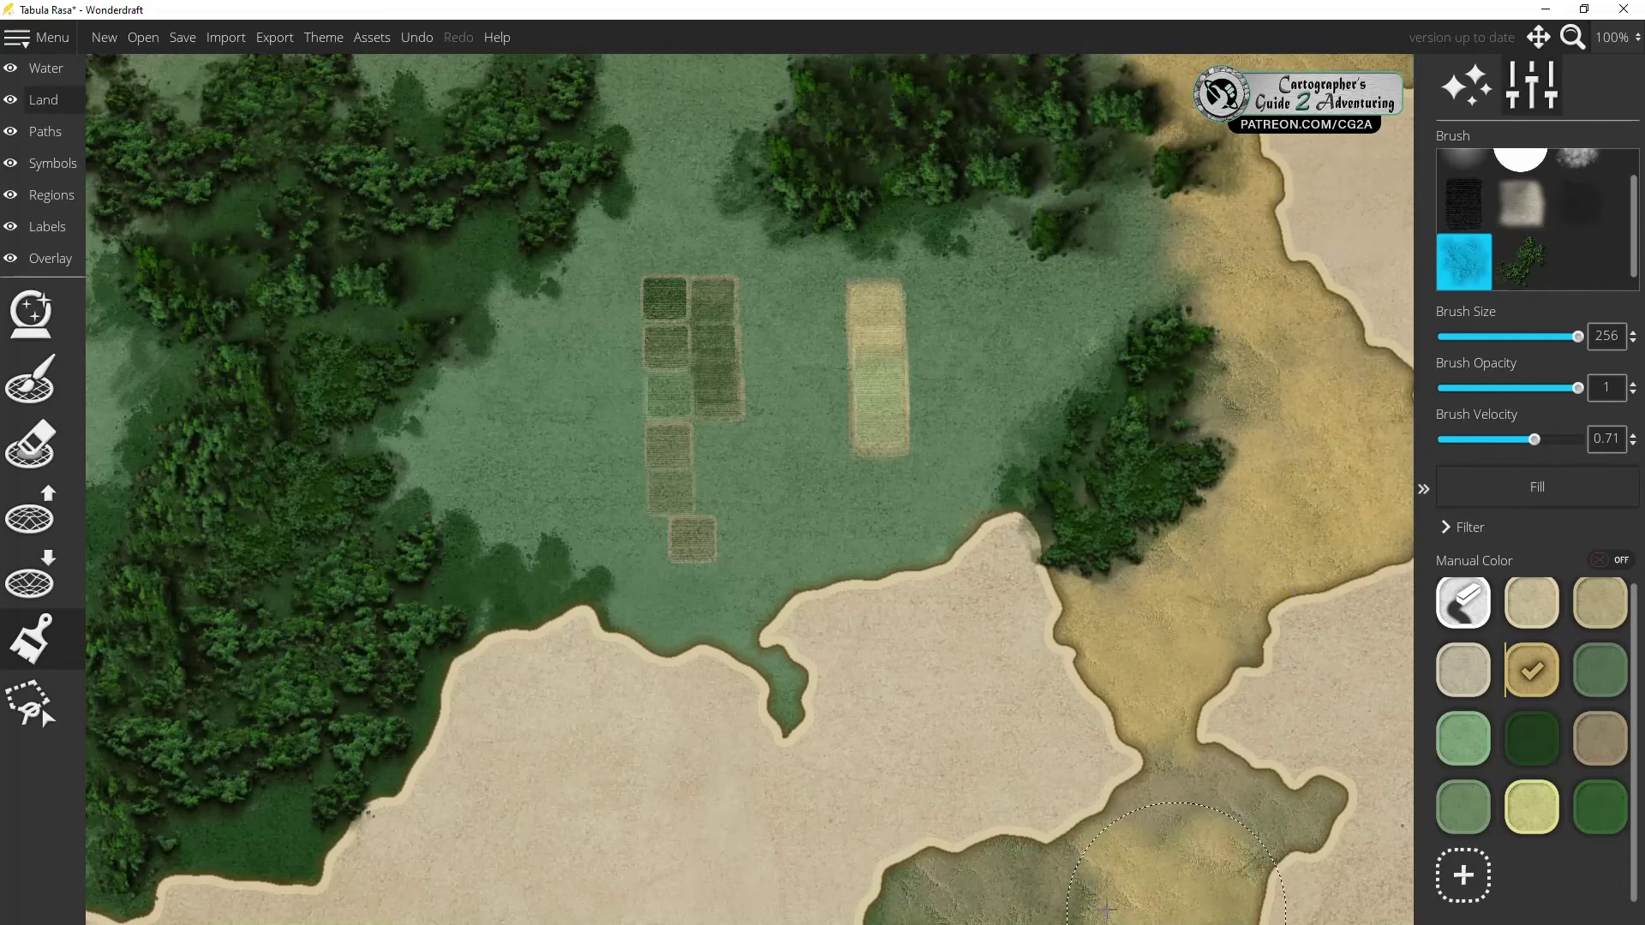
{"action": "left_click", "coordinate": [1464, 739]}
{"action": "left_click", "coordinate": [1204, 831]}
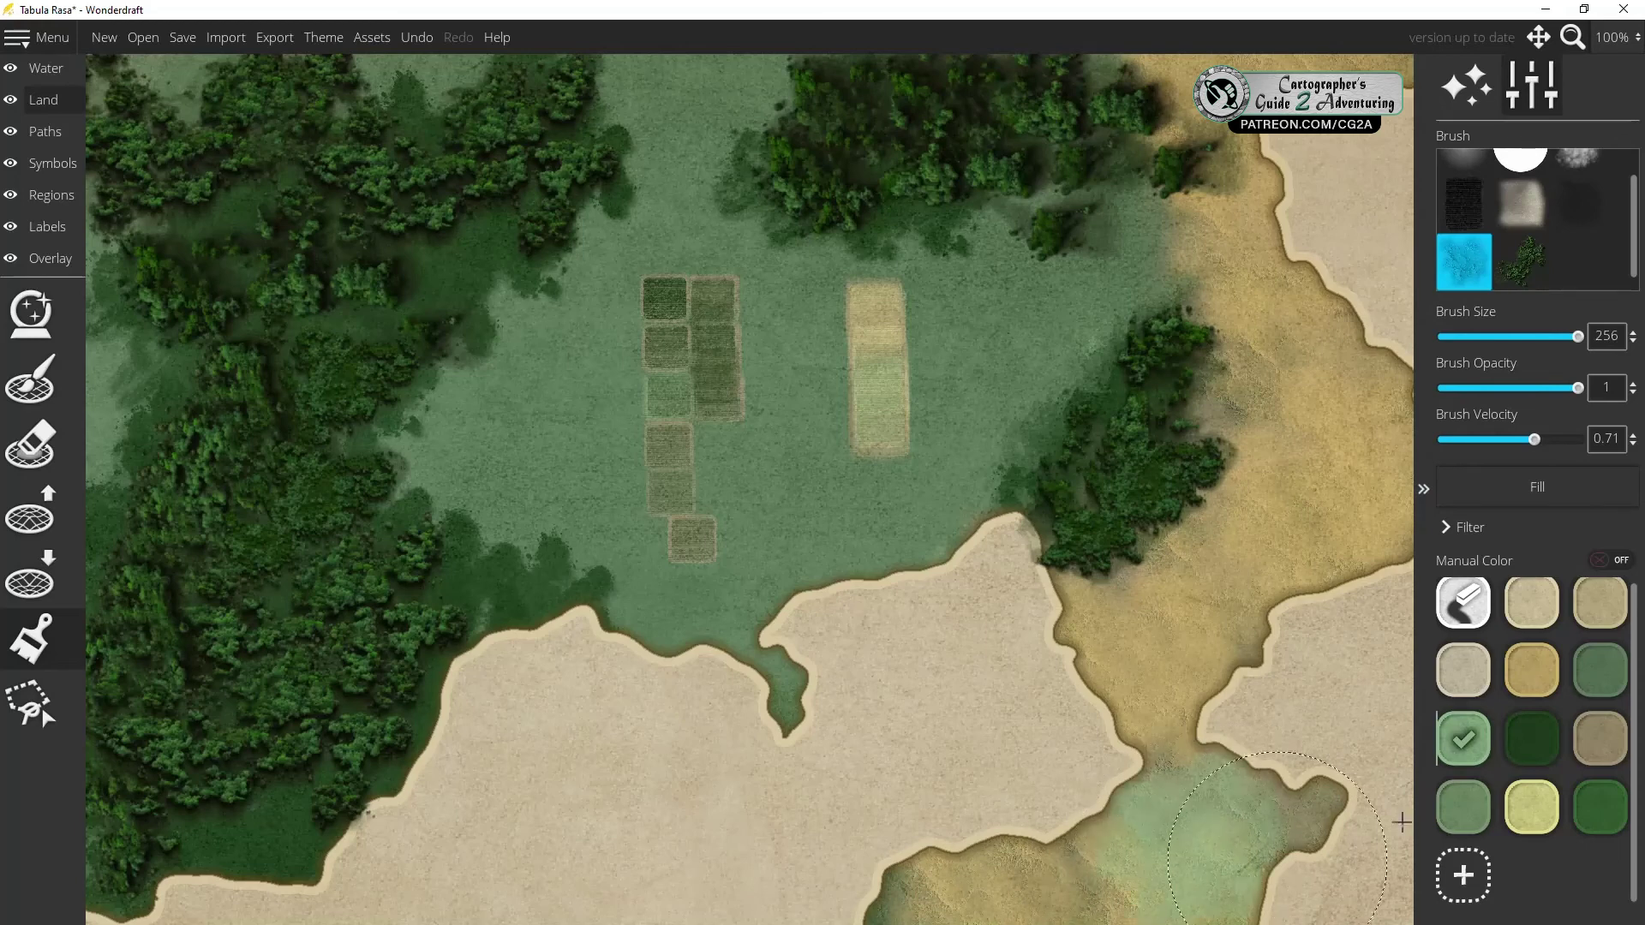
Cover the southeastern land and the narrow neck with dark green ground texture, then layer light beige texture over them
{"action": "left_click", "coordinate": [1533, 737]}
{"action": "left_click", "coordinate": [1182, 823]}
{"action": "mouse_move", "coordinate": [1201, 891]}
{"action": "left_mouse_down"}
{"action": "mouse_move", "coordinate": [1308, 829]}
{"action": "mouse_move", "coordinate": [938, 888]}
{"action": "mouse_move", "coordinate": [1137, 789]}
{"action": "mouse_move", "coordinate": [1165, 697]}
{"action": "mouse_move", "coordinate": [1134, 628]}
{"action": "mouse_move", "coordinate": [1148, 593]}
{"action": "mouse_move", "coordinate": [1263, 585]}
{"action": "mouse_move", "coordinate": [1105, 583]}
{"action": "left_mouse_up"}
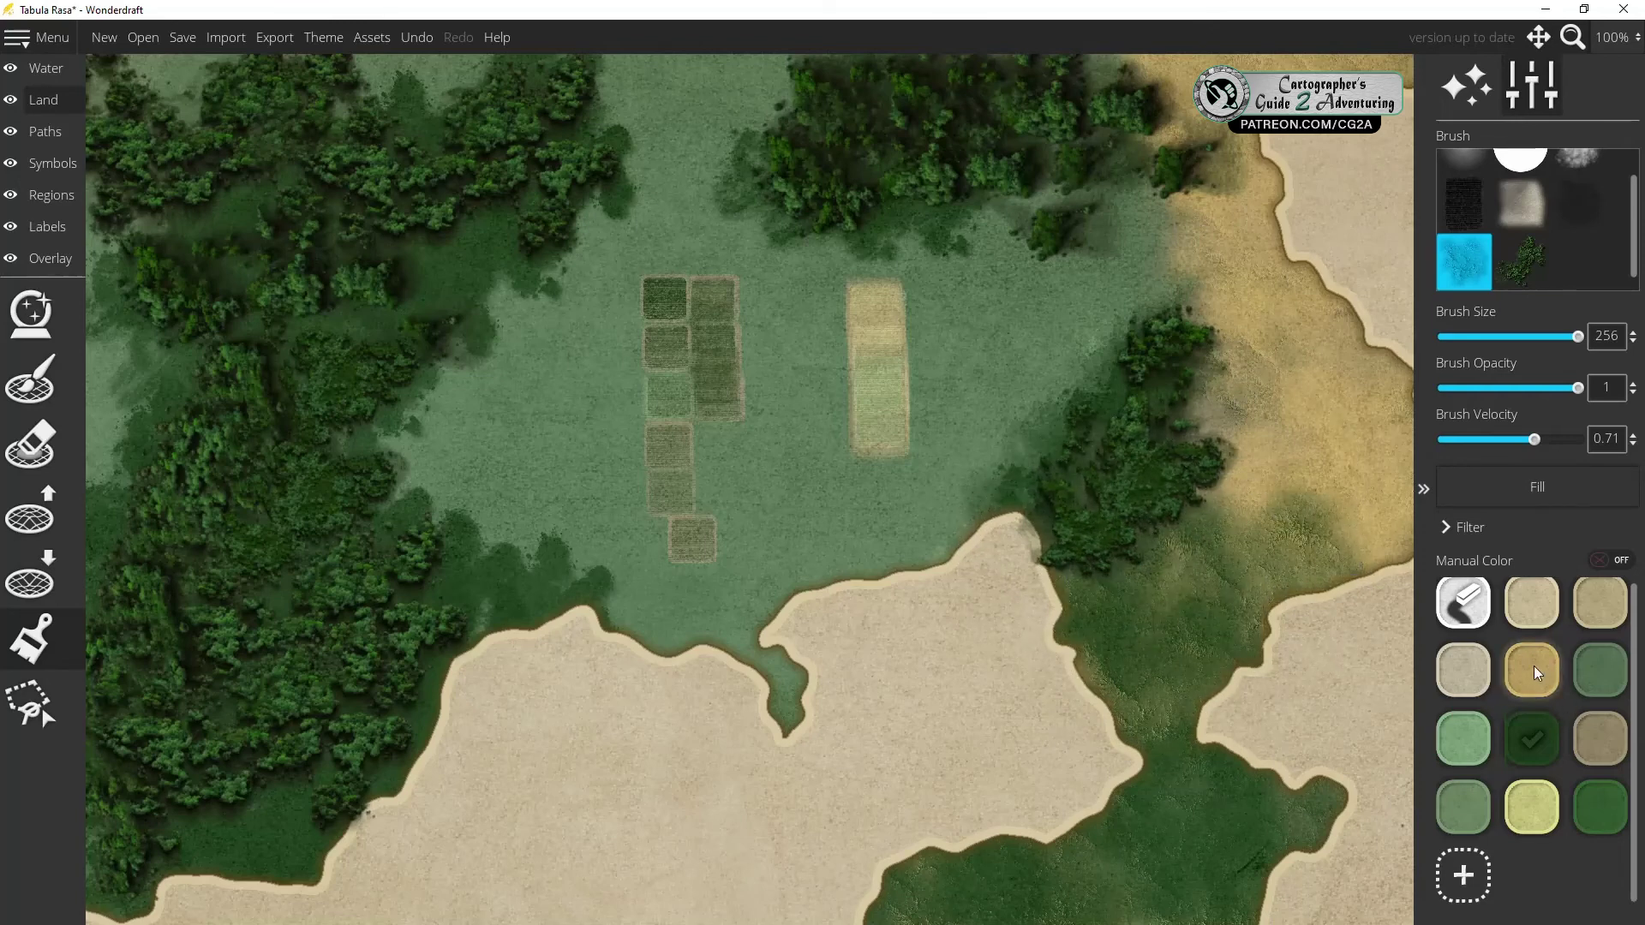
{"action": "left_click", "coordinate": [1539, 606]}
{"action": "mouse_move", "coordinate": [1159, 599]}
{"action": "left_mouse_down"}
{"action": "mouse_move", "coordinate": [1058, 864]}
{"action": "mouse_move", "coordinate": [932, 895]}
{"action": "mouse_move", "coordinate": [1121, 815]}
{"action": "mouse_move", "coordinate": [1192, 853]}
{"action": "mouse_move", "coordinate": [1163, 887]}
{"action": "mouse_move", "coordinate": [1192, 859]}
{"action": "mouse_move", "coordinate": [1332, 808]}
{"action": "mouse_move", "coordinate": [1327, 568]}
{"action": "mouse_move", "coordinate": [1271, 554]}
{"action": "mouse_move", "coordinate": [1307, 711]}
{"action": "mouse_move", "coordinate": [1266, 662]}
{"action": "mouse_move", "coordinate": [1260, 690]}
{"action": "mouse_move", "coordinate": [1129, 745]}
{"action": "mouse_move", "coordinate": [1026, 627]}
{"action": "mouse_move", "coordinate": [994, 820]}
{"action": "left_mouse_up"}
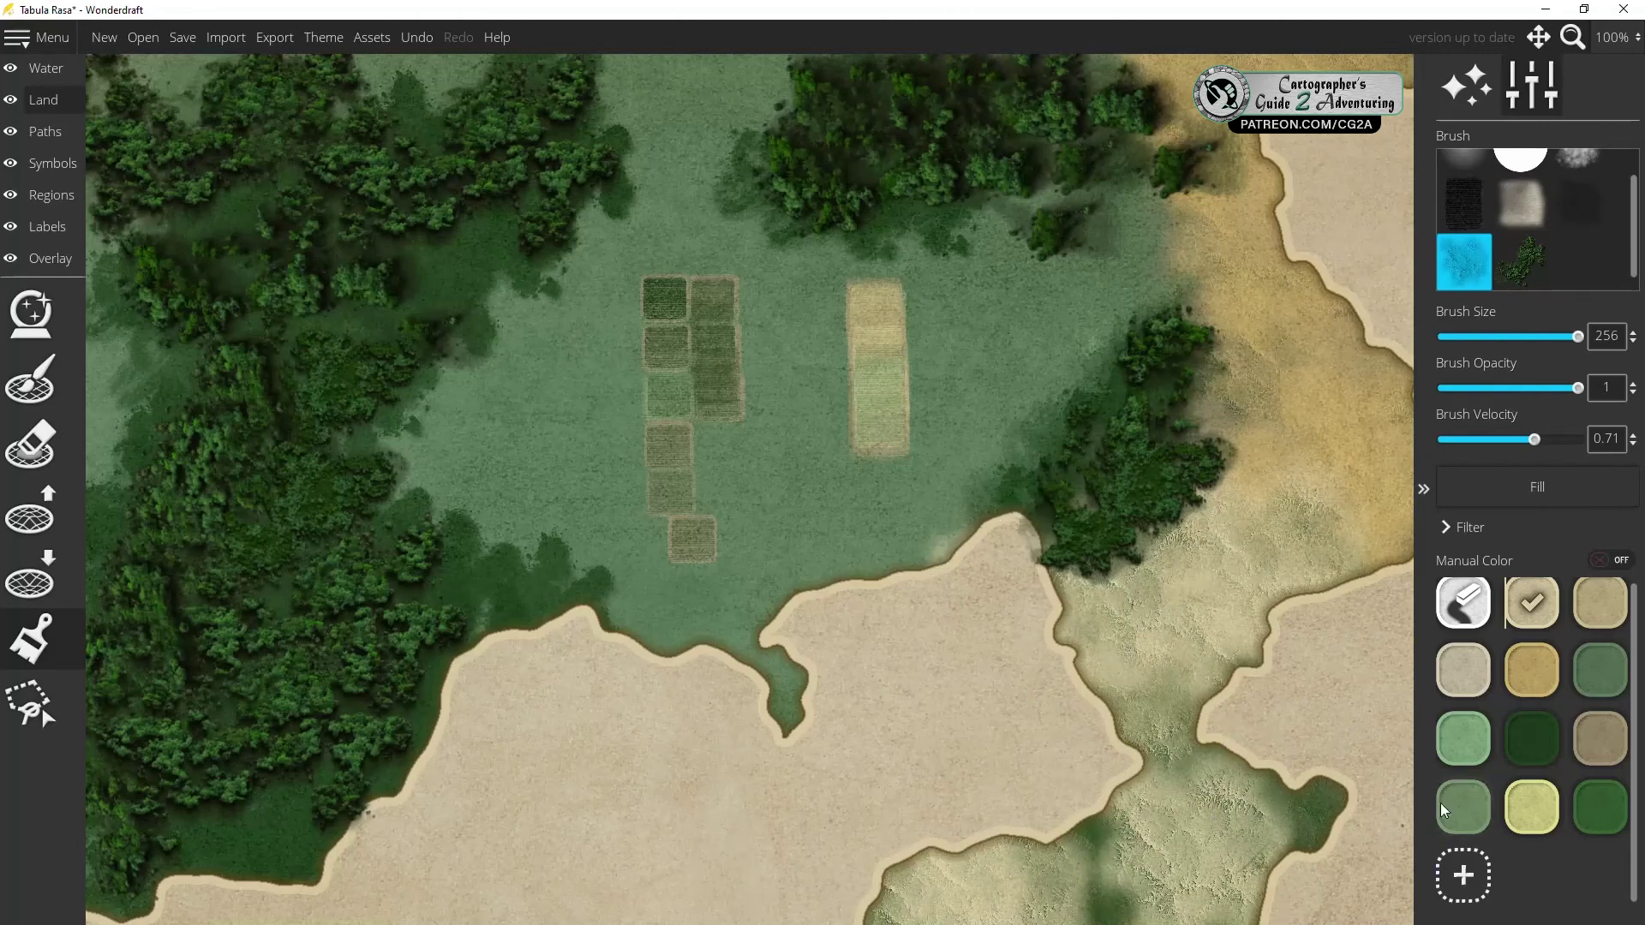
Using the texture brush beside the soft square one, layer dark green and then greyish-brown over the narrow neck and the land north of it
{"action": "left_click", "coordinate": [1585, 206]}
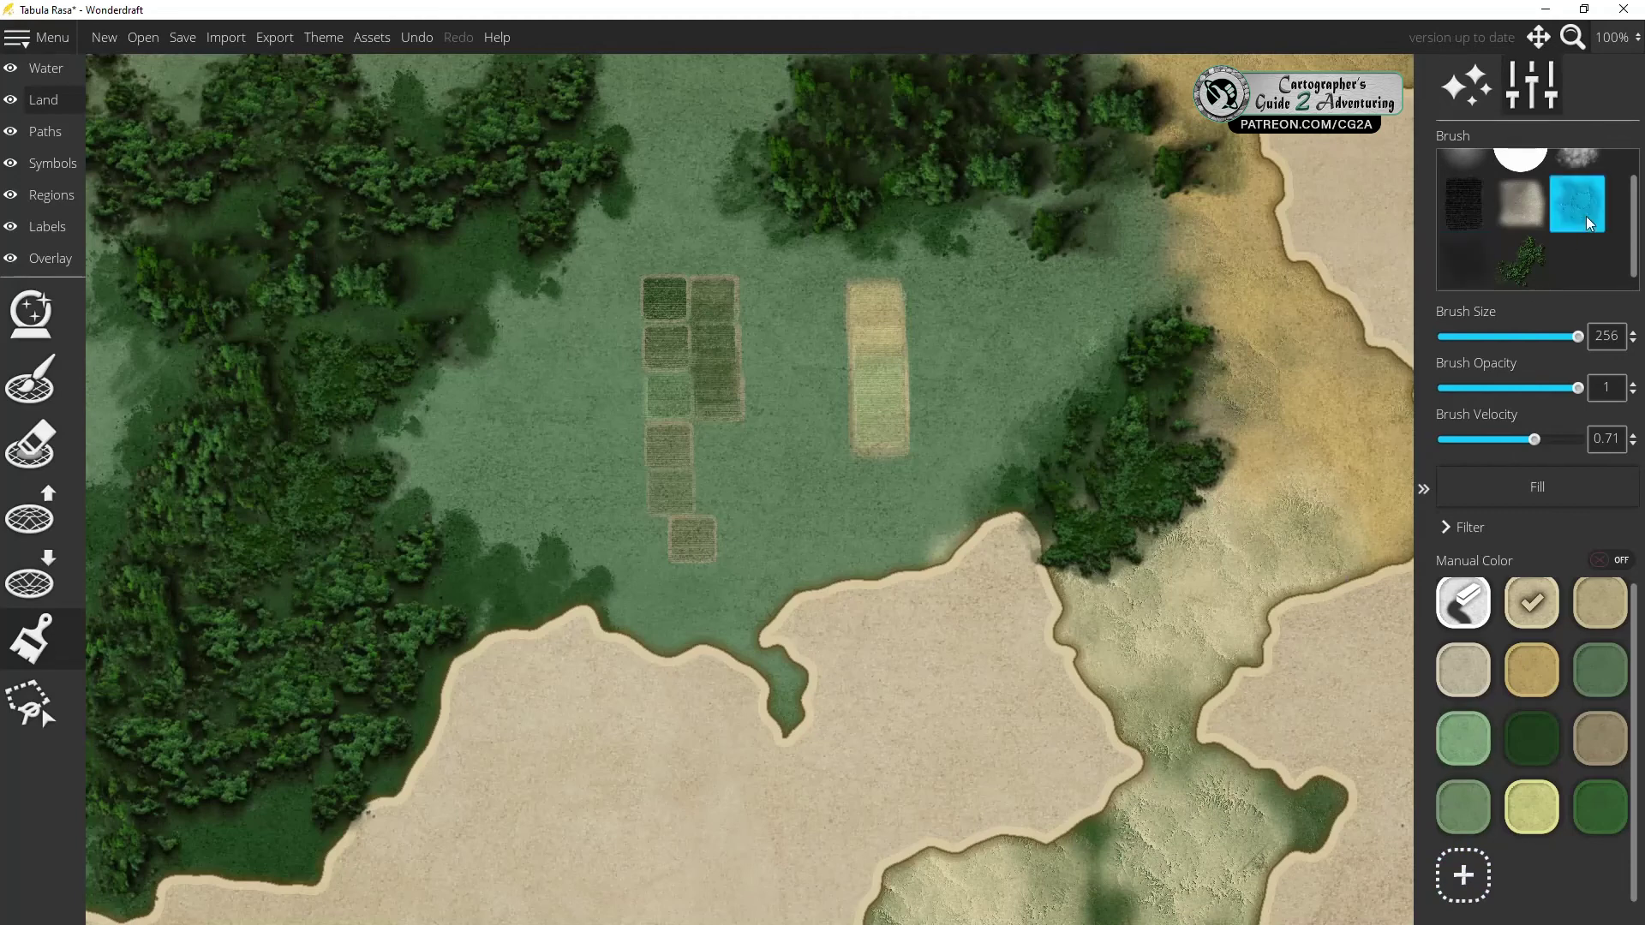
{"action": "left_click", "coordinate": [1542, 736]}
{"action": "left_click", "coordinate": [1131, 610]}
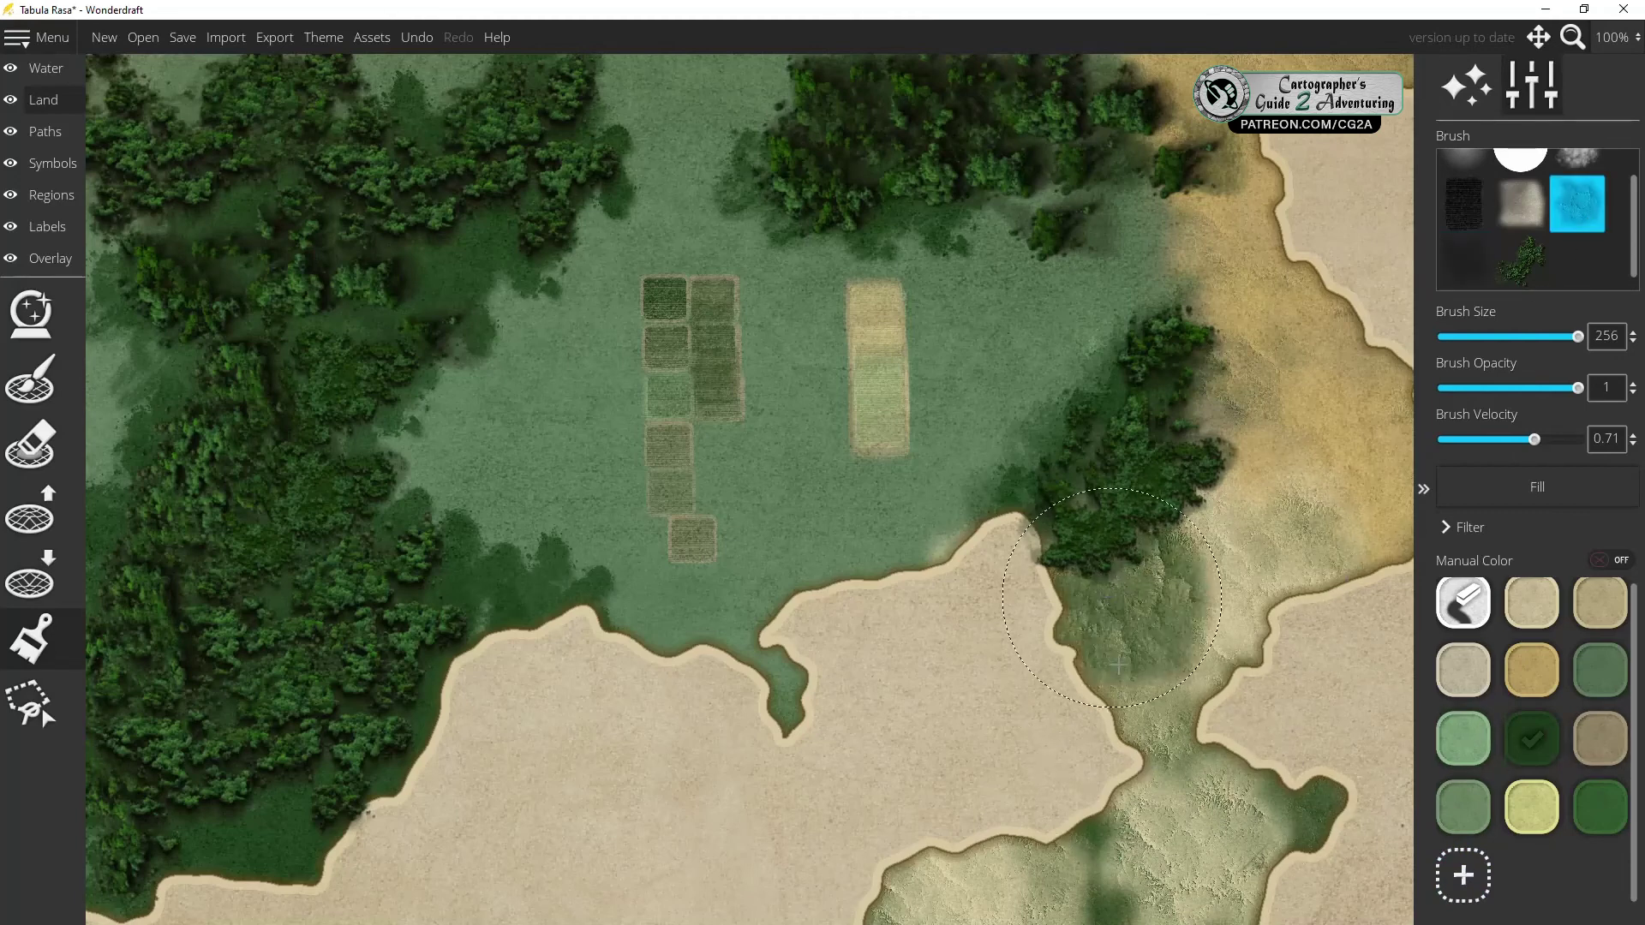
{"action": "left_click_drag", "start_coordinate": [1233, 572], "coordinate": [1310, 645]}
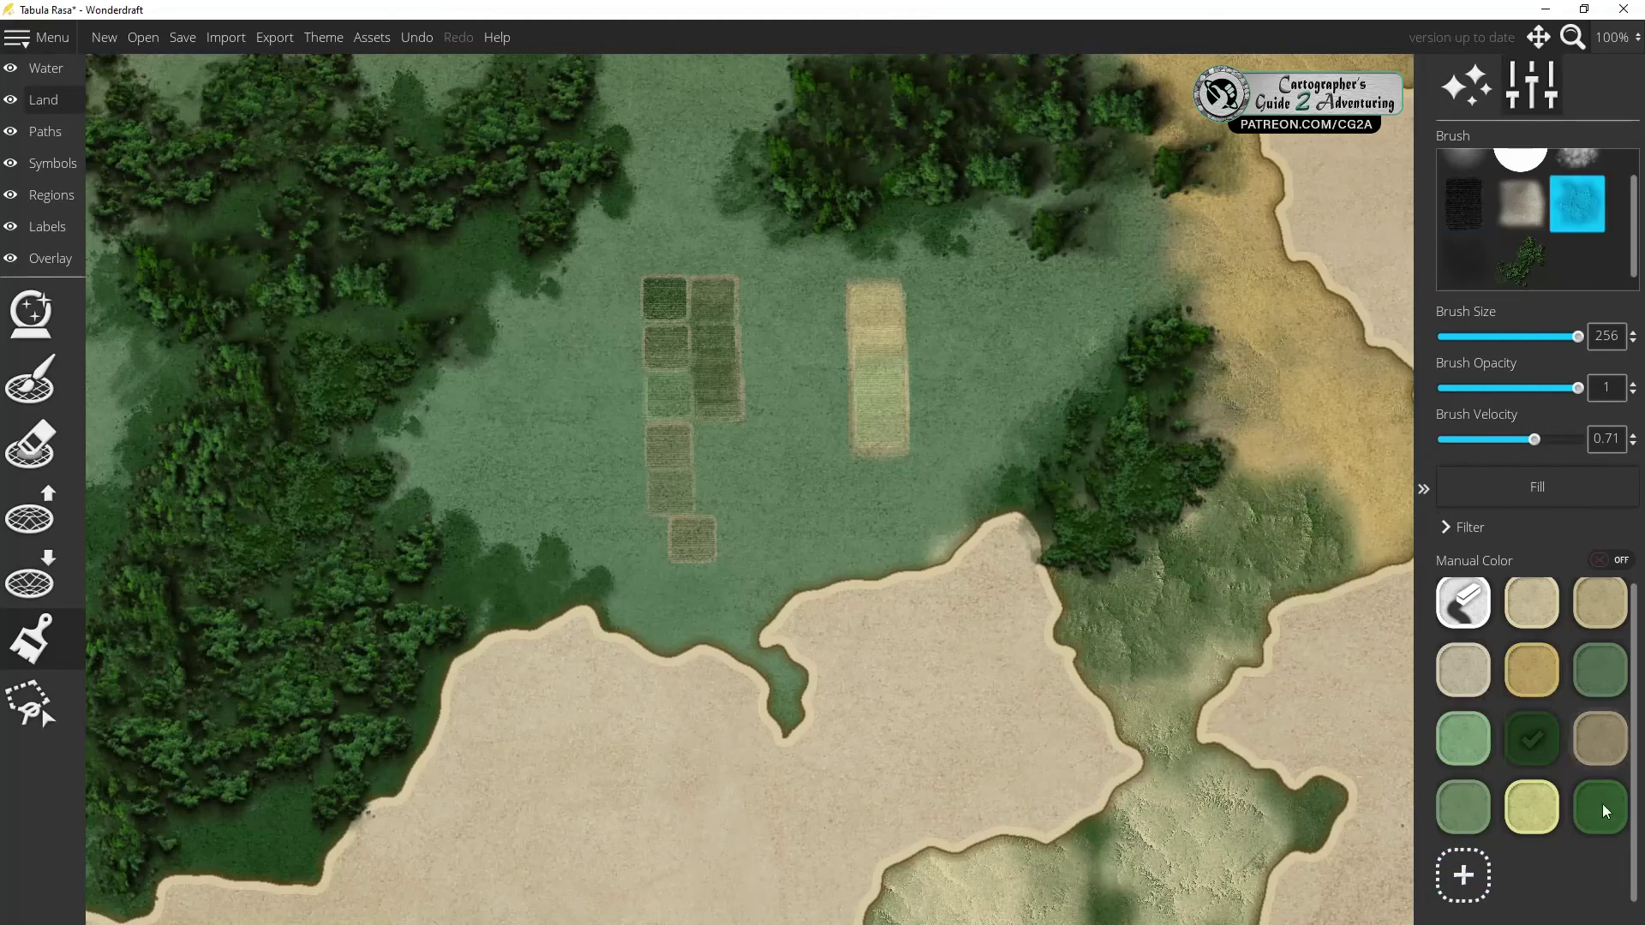
{"action": "left_click", "coordinate": [1602, 739]}
{"action": "mouse_move", "coordinate": [1106, 625]}
{"action": "left_mouse_down"}
{"action": "mouse_move", "coordinate": [1242, 531]}
{"action": "mouse_move", "coordinate": [1199, 720]}
{"action": "mouse_move", "coordinate": [1157, 651]}
{"action": "mouse_move", "coordinate": [1337, 437]}
{"action": "mouse_move", "coordinate": [1311, 515]}
{"action": "mouse_move", "coordinate": [1154, 680]}
{"action": "left_mouse_up"}
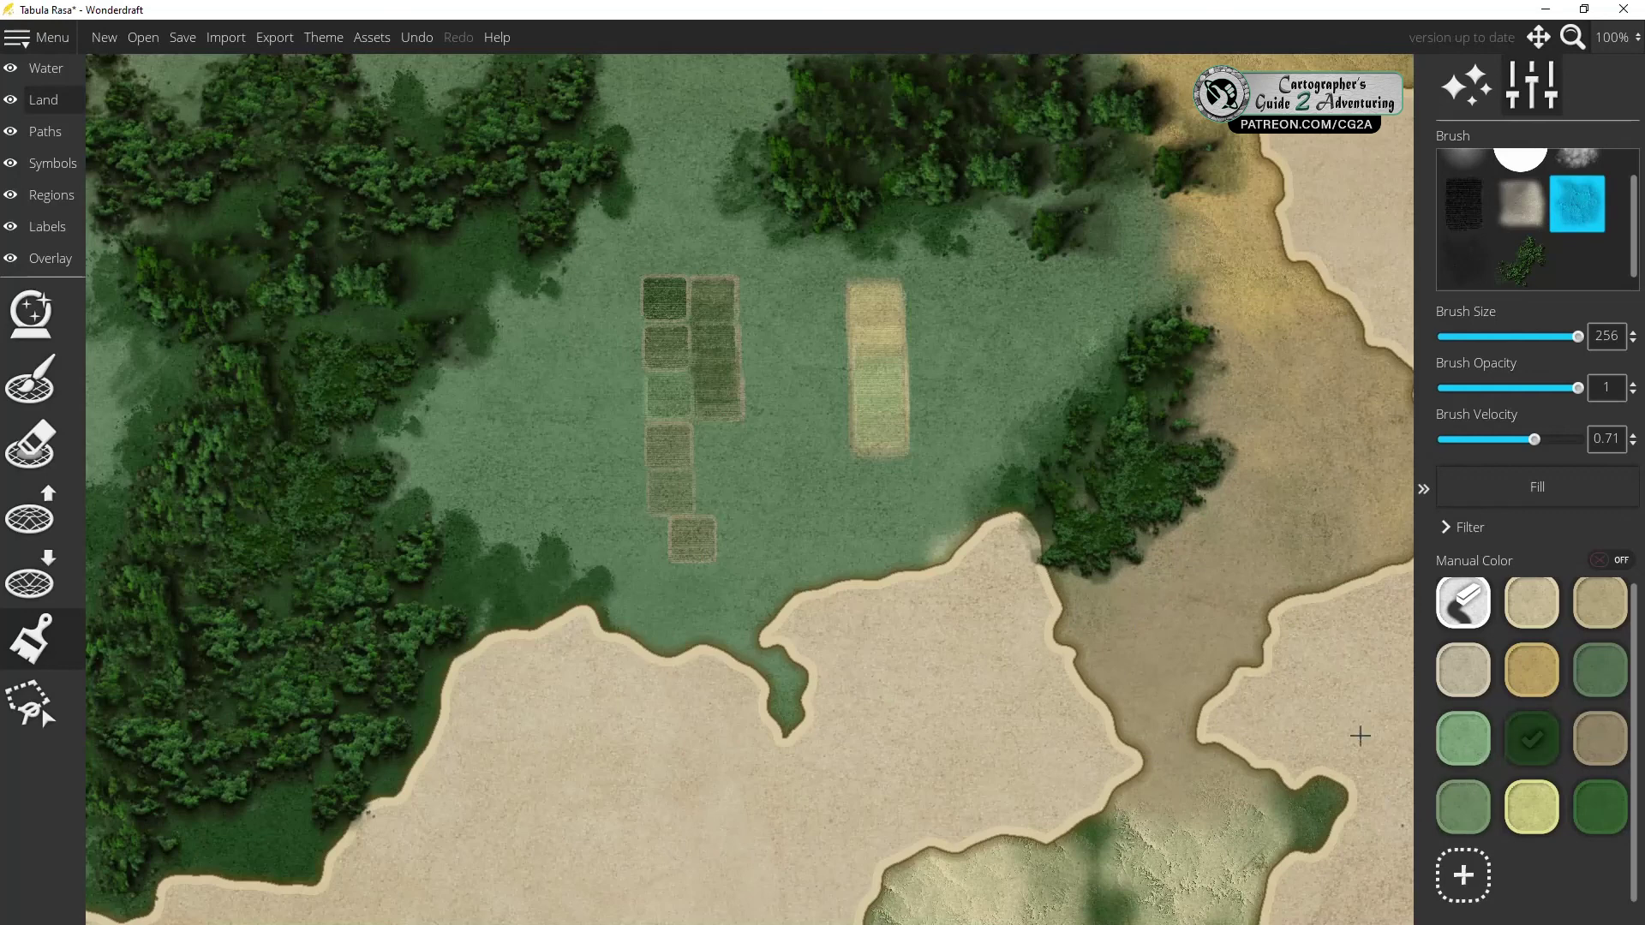
Stamp dark green texture on the narrow neck and the land northeast of it, then blend greyish-brown over both and into the southeastern land
{"action": "left_click", "coordinate": [1131, 656]}
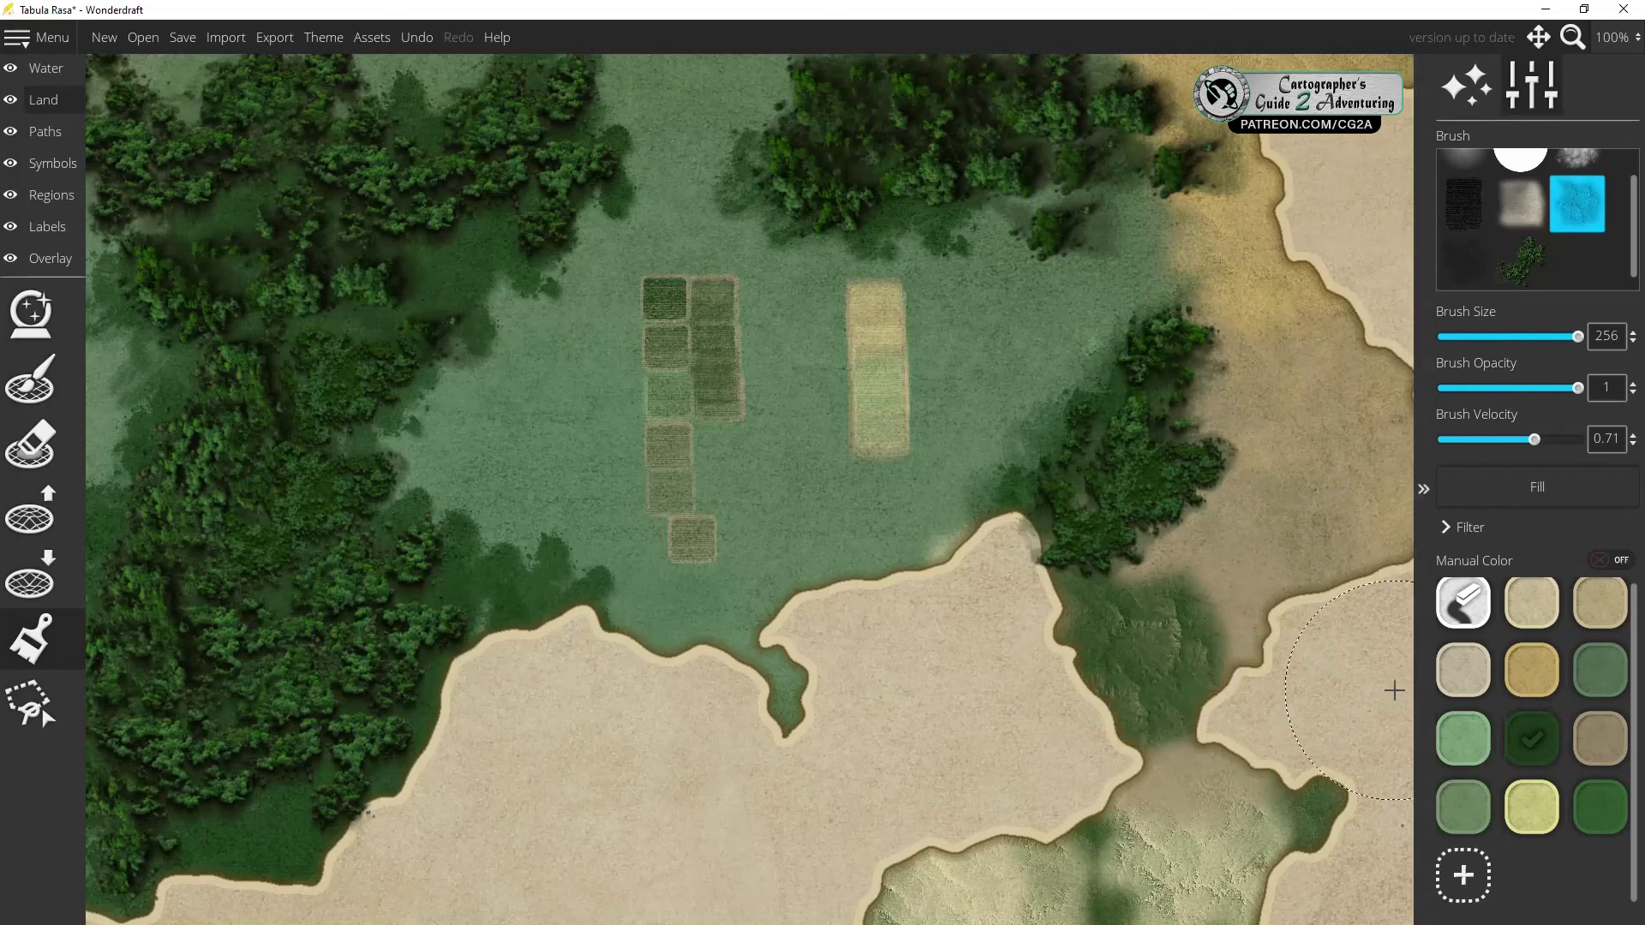
{"action": "mouse_move", "coordinate": [1192, 644]}
{"action": "left_mouse_down"}
{"action": "mouse_move", "coordinate": [1234, 617]}
{"action": "mouse_move", "coordinate": [1242, 549]}
{"action": "left_mouse_up"}
{"action": "left_click", "coordinate": [1591, 732]}
{"action": "mouse_move", "coordinate": [1131, 565]}
{"action": "left_mouse_down"}
{"action": "mouse_move", "coordinate": [1086, 631]}
{"action": "mouse_move", "coordinate": [1160, 719]}
{"action": "mouse_move", "coordinate": [1234, 582]}
{"action": "mouse_move", "coordinate": [1294, 797]}
{"action": "mouse_move", "coordinate": [1225, 865]}
{"action": "left_mouse_up"}
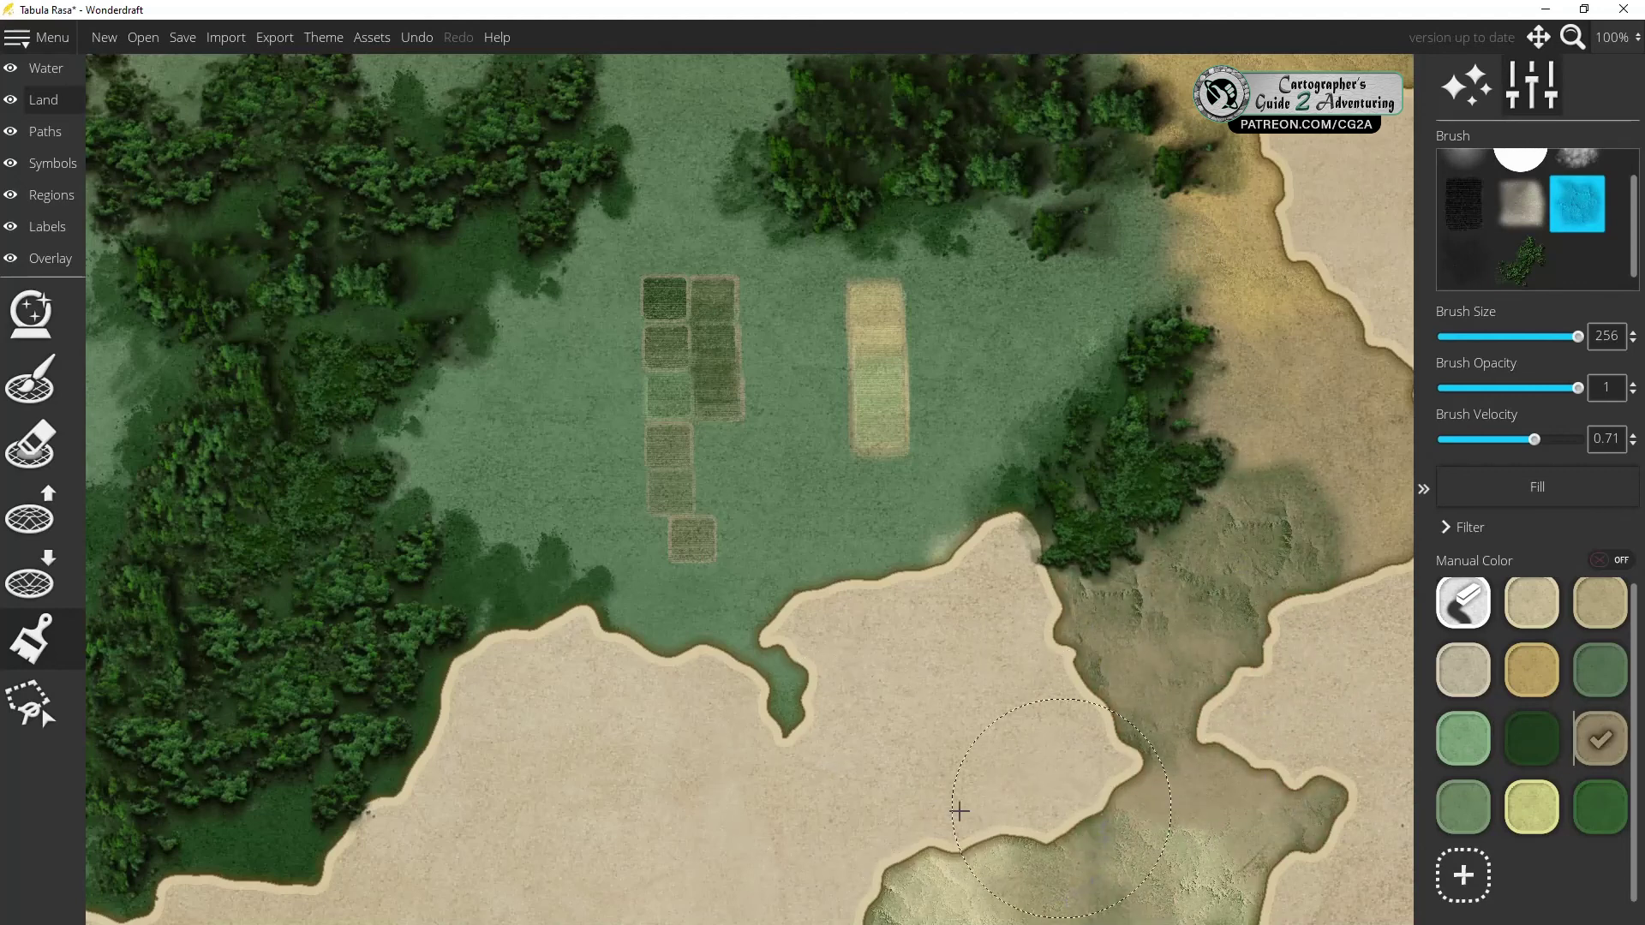
{"action": "mouse_move", "coordinate": [1259, 522]}
{"action": "left_mouse_down"}
{"action": "mouse_move", "coordinate": [1285, 497]}
{"action": "mouse_move", "coordinate": [1277, 531]}
{"action": "mouse_move", "coordinate": [1398, 795]}
{"action": "left_mouse_up"}
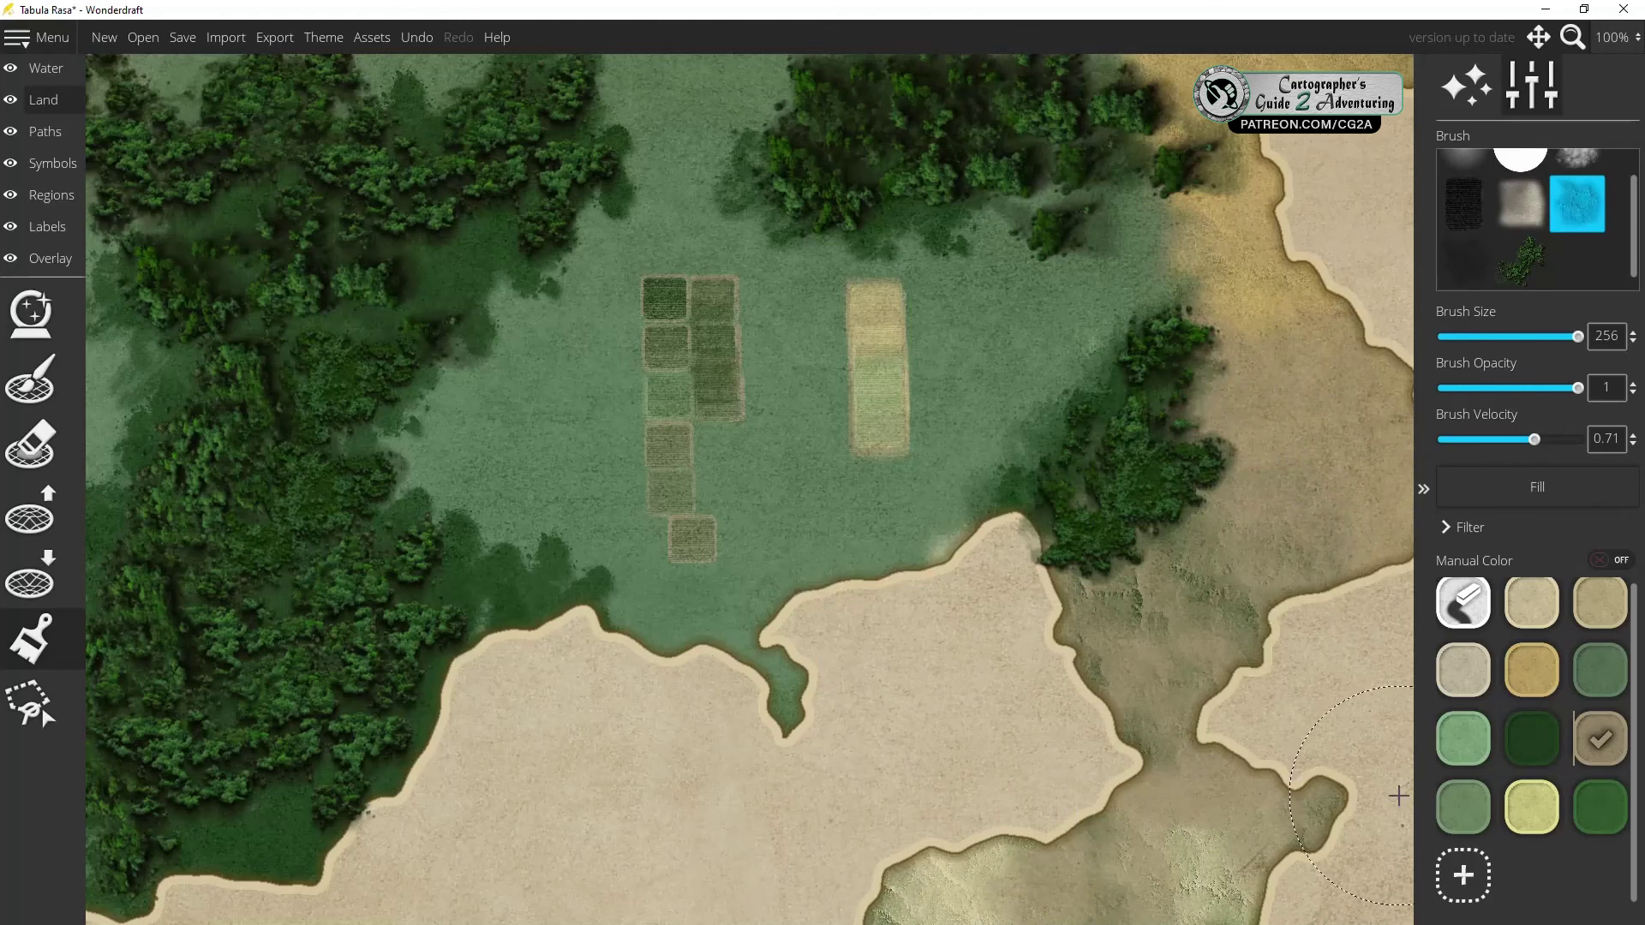
Texture the eastern land up to the northeastern coast with dark green and then greyish-brown
{"action": "left_click", "coordinate": [1533, 747]}
{"action": "left_click", "coordinate": [1599, 735]}
{"action": "mouse_move", "coordinate": [1336, 454]}
{"action": "left_mouse_down"}
{"action": "mouse_move", "coordinate": [1354, 480]}
{"action": "mouse_move", "coordinate": [1237, 318]}
{"action": "mouse_move", "coordinate": [1212, 163]}
{"action": "left_mouse_up"}
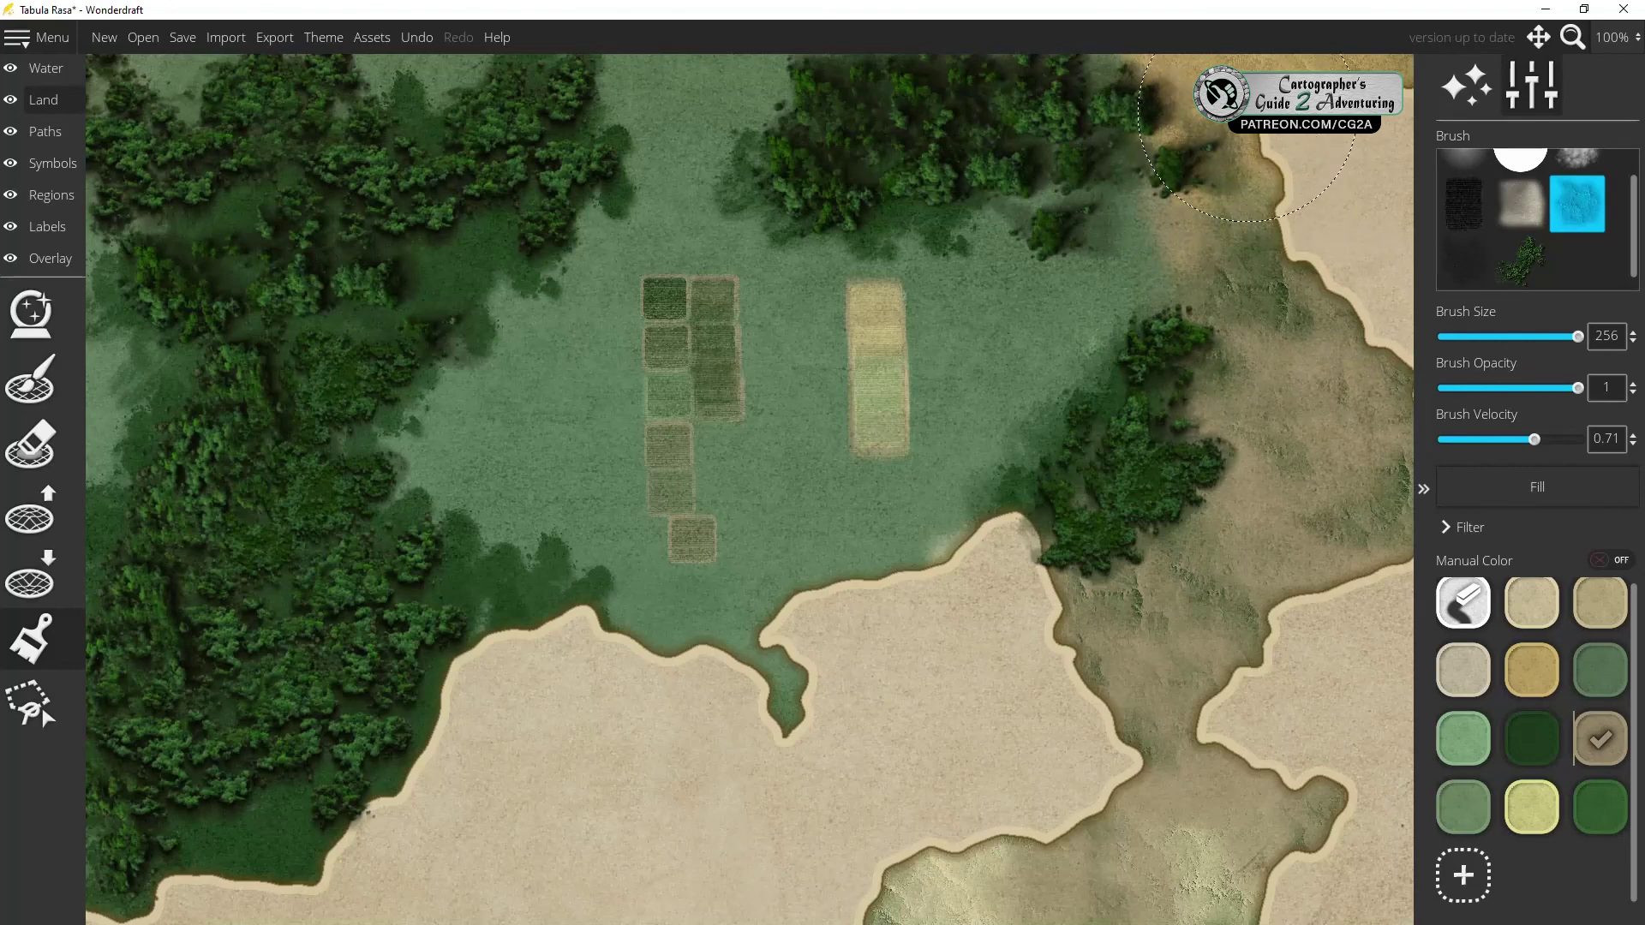